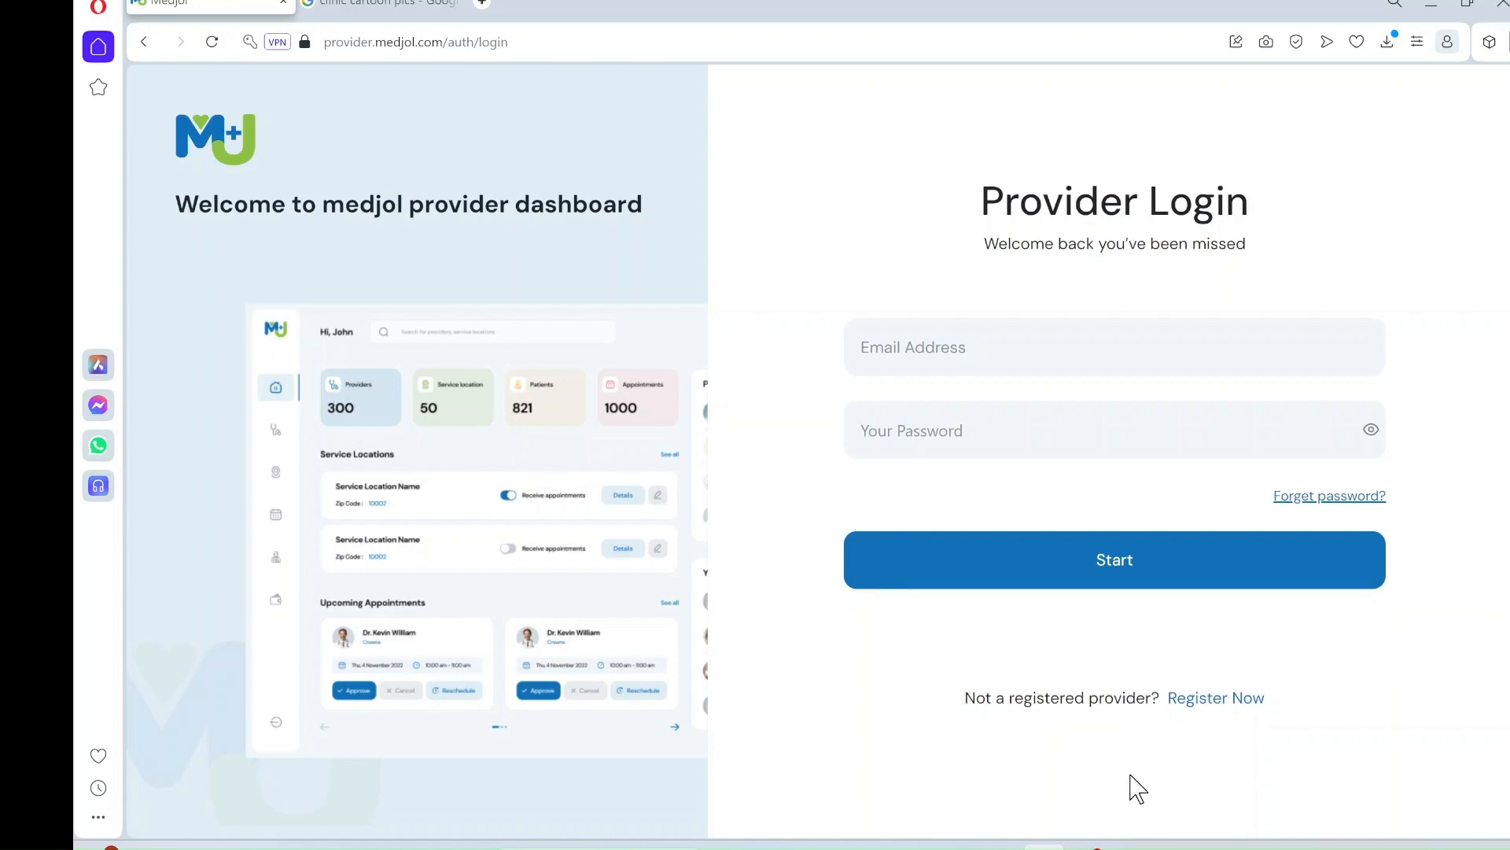
# - Sign in to the practice's provider account with its e-mail and password
pyautogui.click(932, 356)
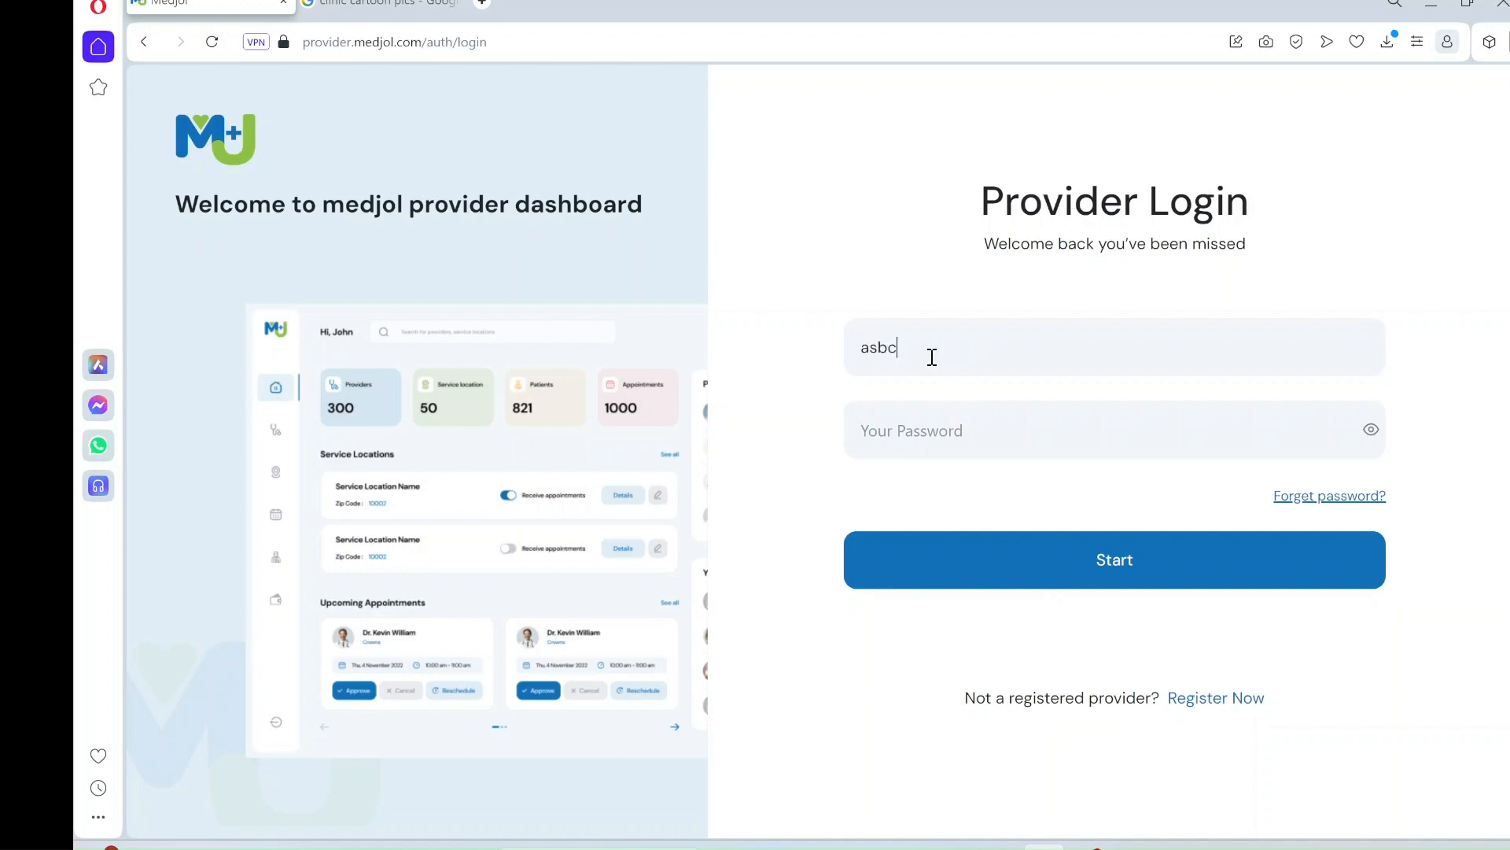
pyautogui.press('Tab')
pyautogui.write('123')
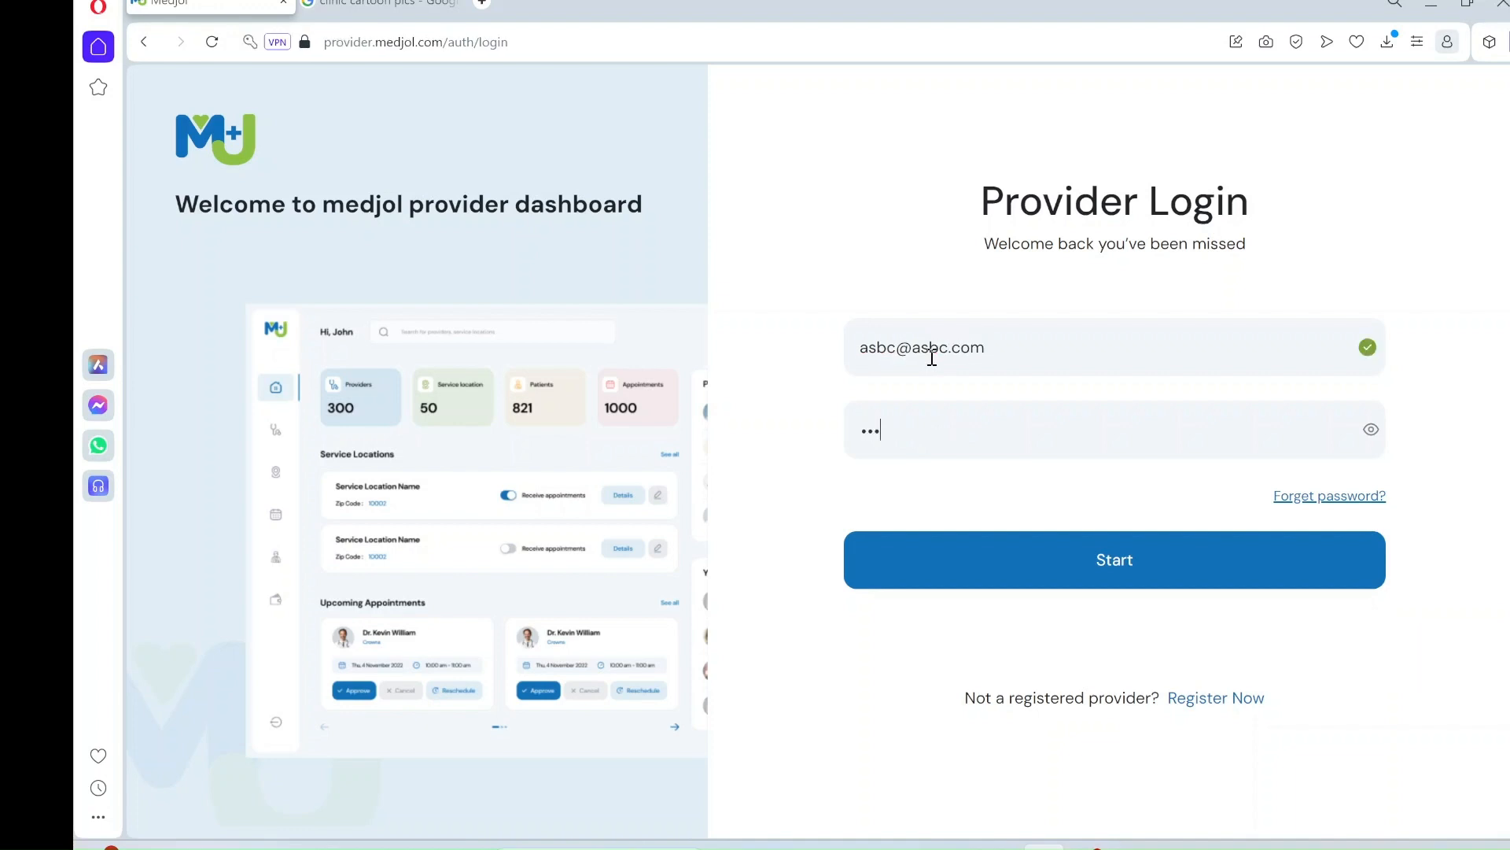
pyautogui.write('456789')
pyautogui.click(1068, 579)
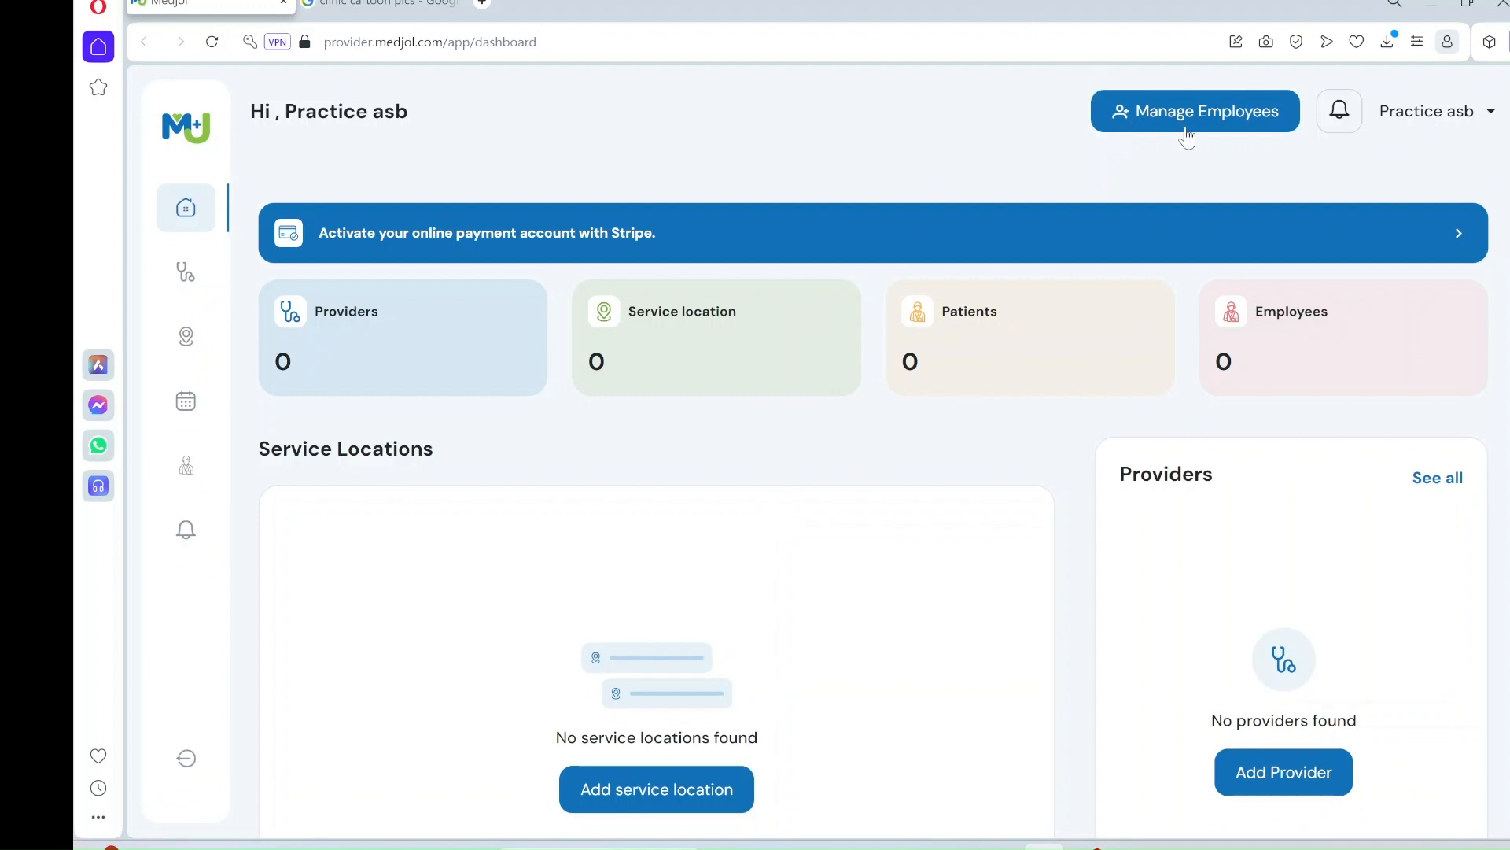
# - Start a new employee from Manage Employees and enter the employee's first and last name
pyautogui.click(1187, 130)
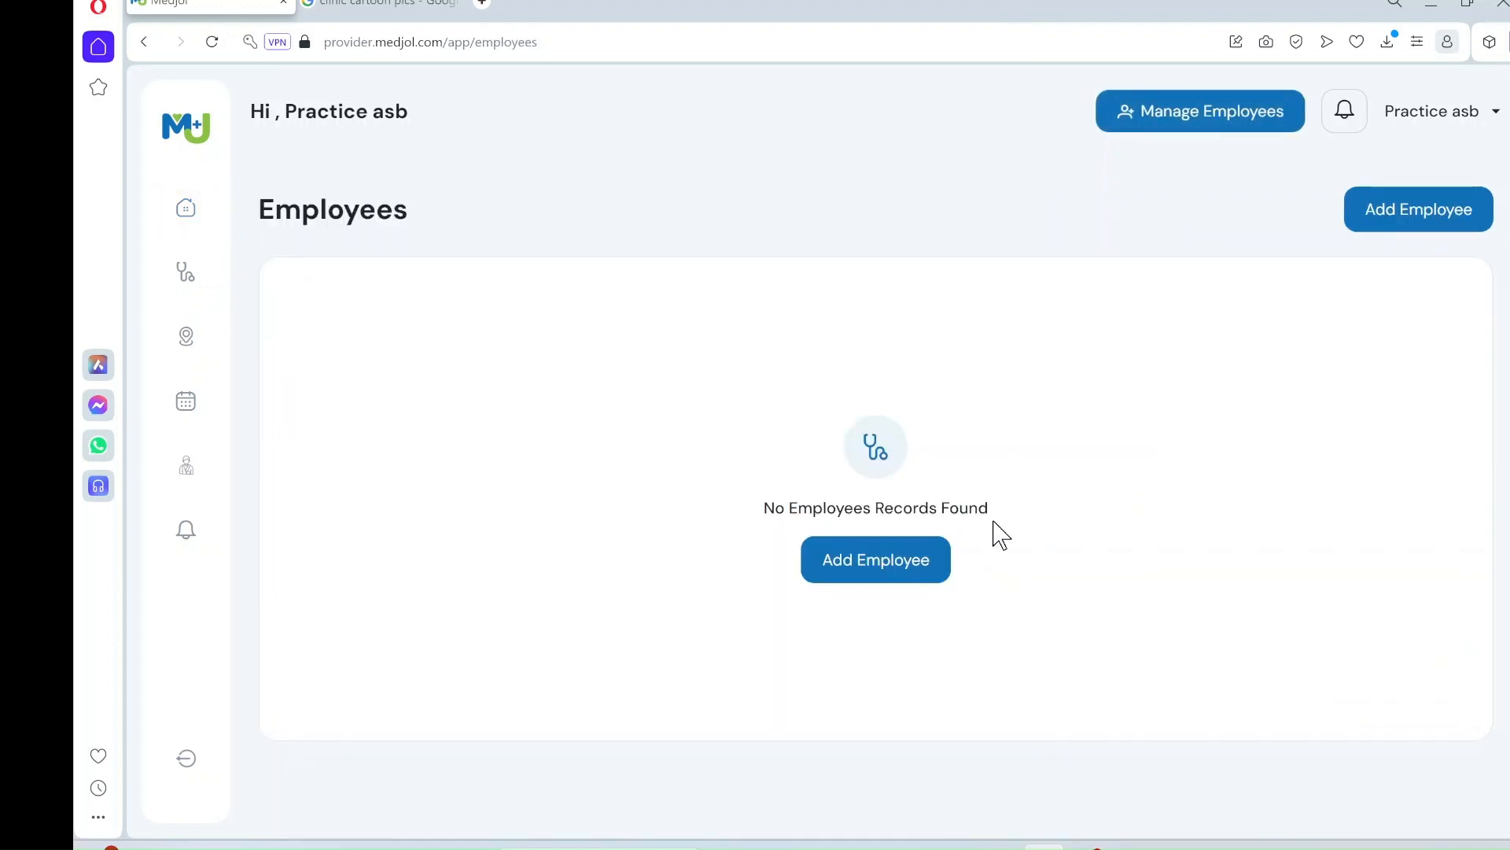
pyautogui.click(850, 566)
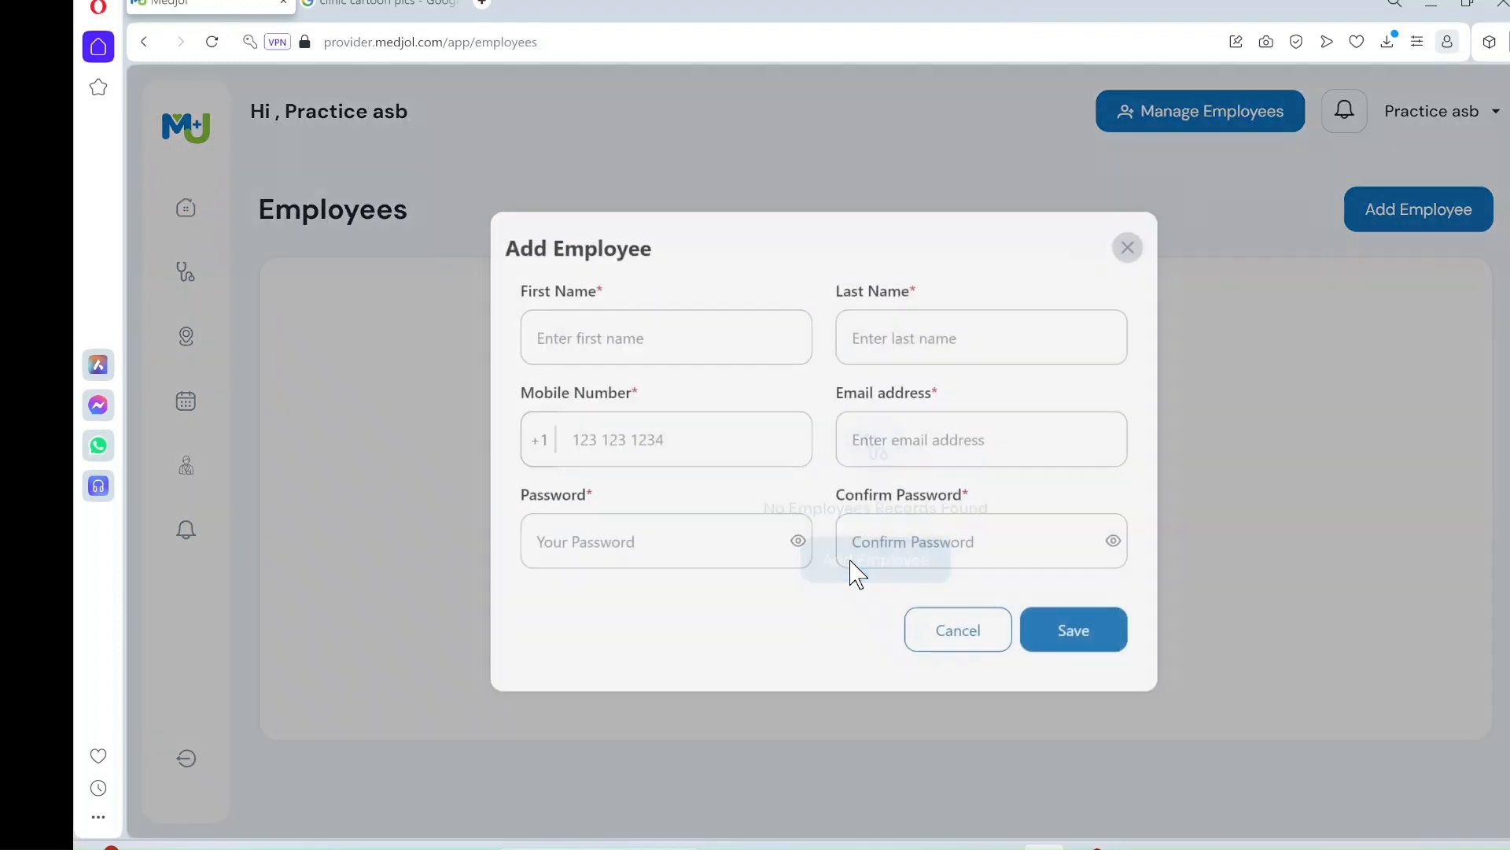
pyautogui.click(665, 341)
pyautogui.write('z')
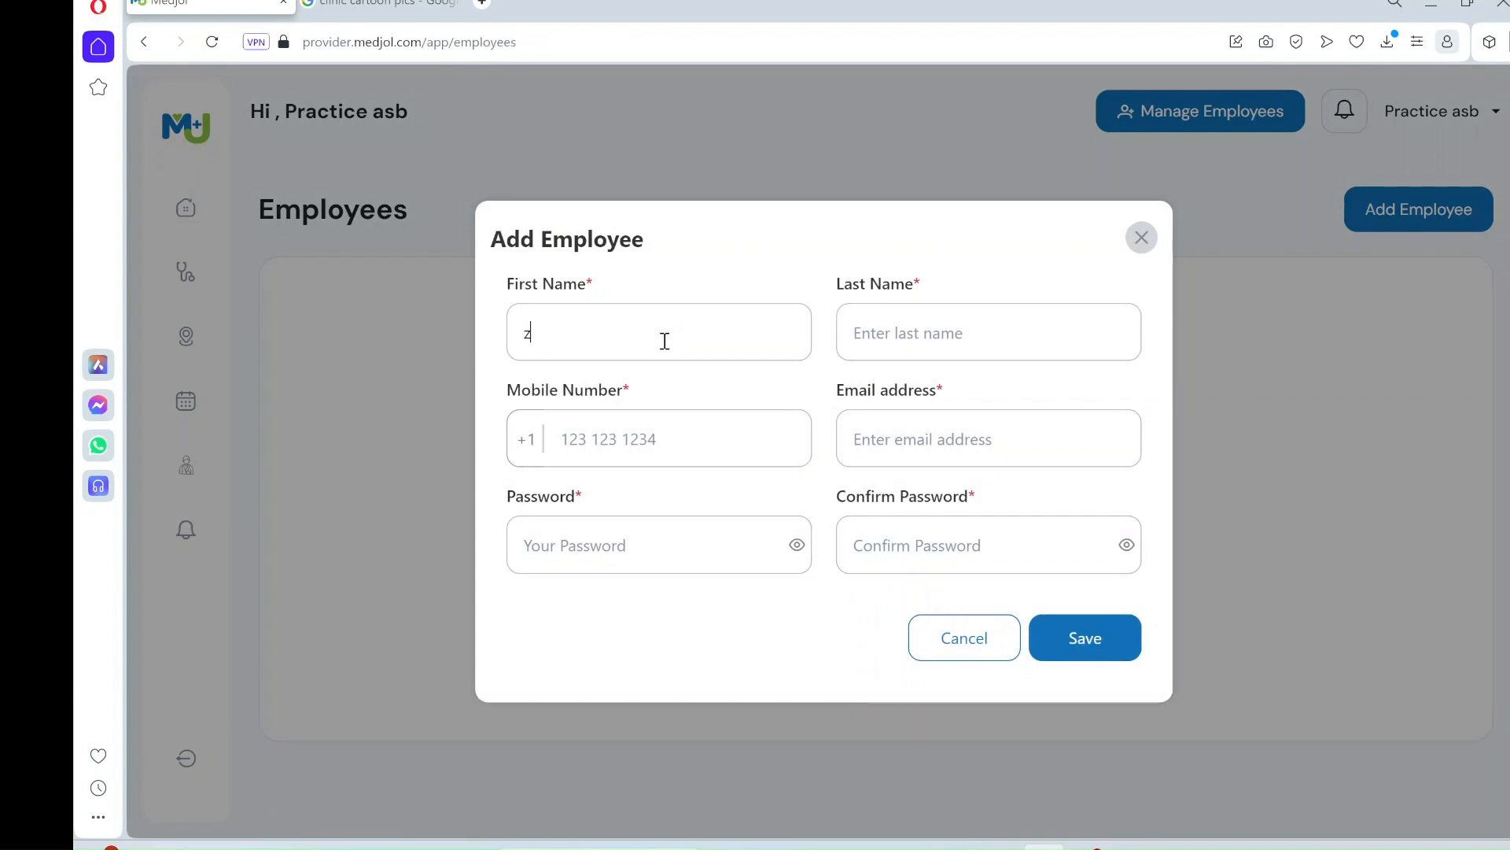
pyautogui.write('y')
pyautogui.write('c')
pyautogui.press('BackSpace')
pyautogui.press('BackSpace')
pyautogui.press('BackSpace')
pyautogui.write('xyz')
pyautogui.click(929, 317)
pyautogui.write('zyx')
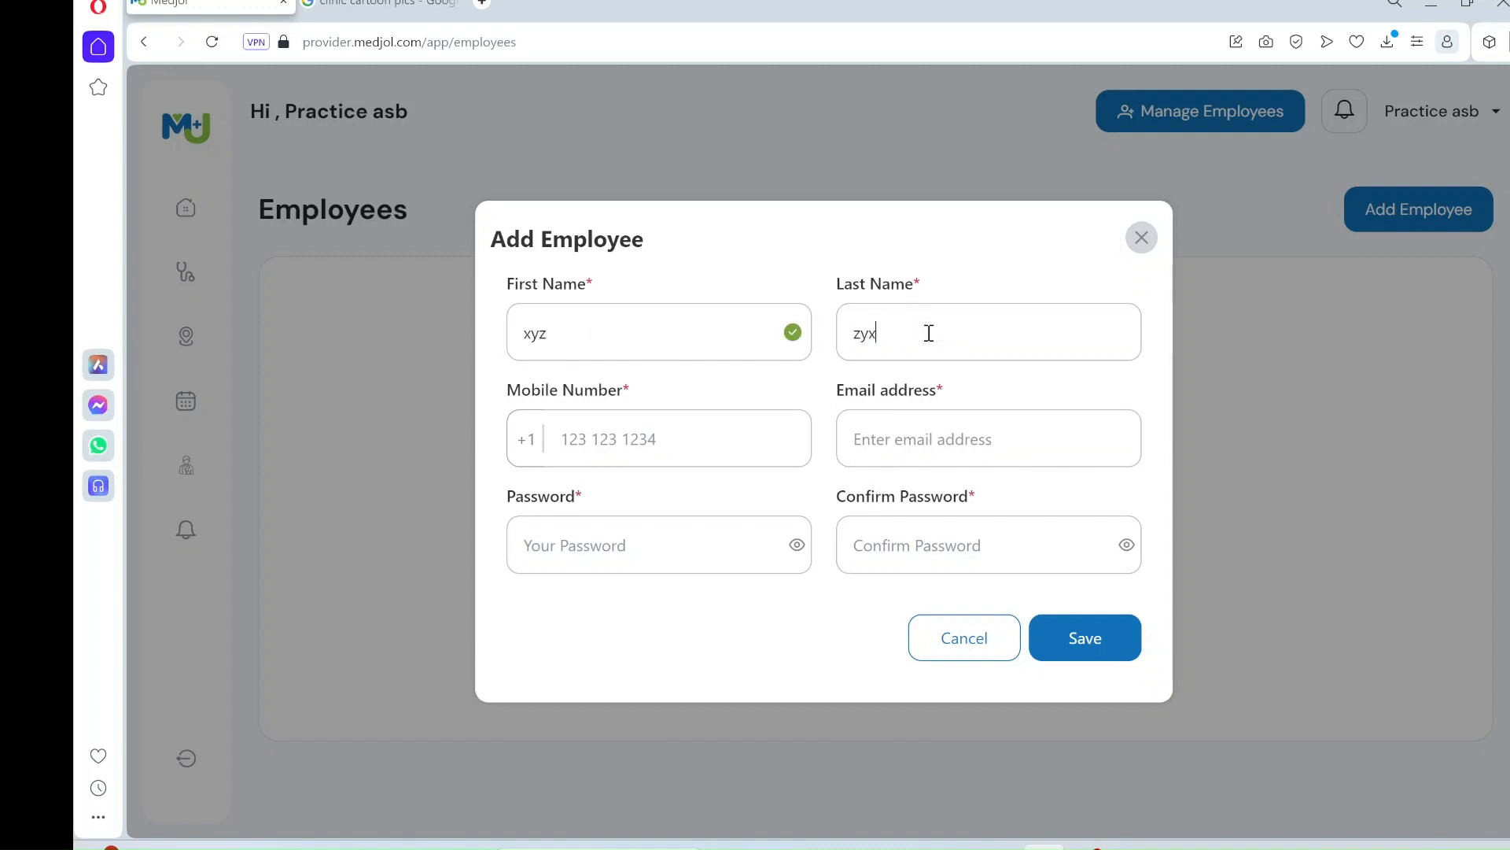
# - Add the employee's mobile number, e-mail and confirmed password, then save the employee
pyautogui.click(596, 445)
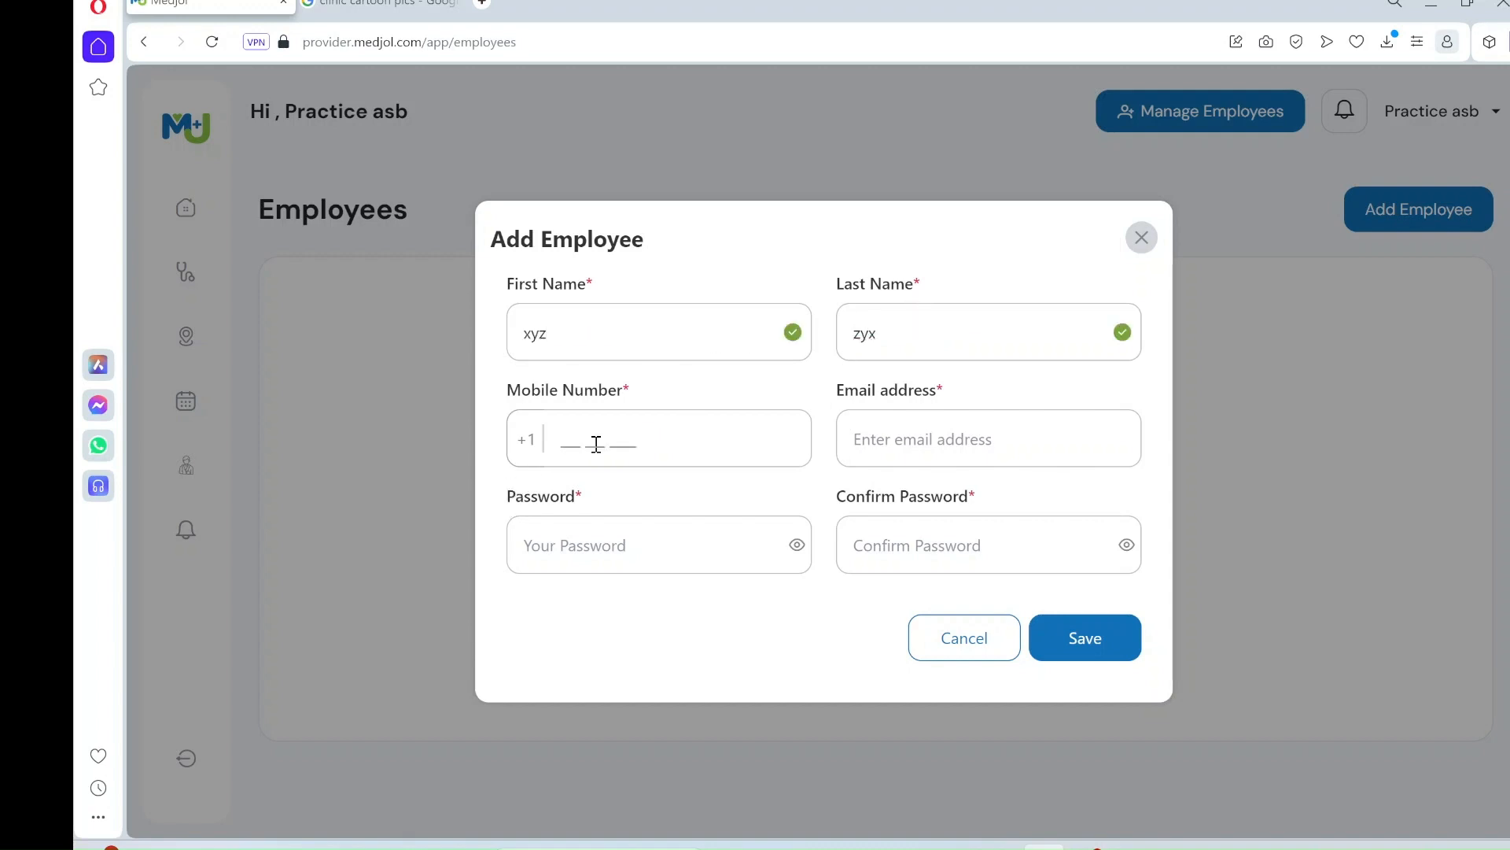
pyautogui.write('123 456 7890')
pyautogui.click(961, 437)
pyautogui.write('t')
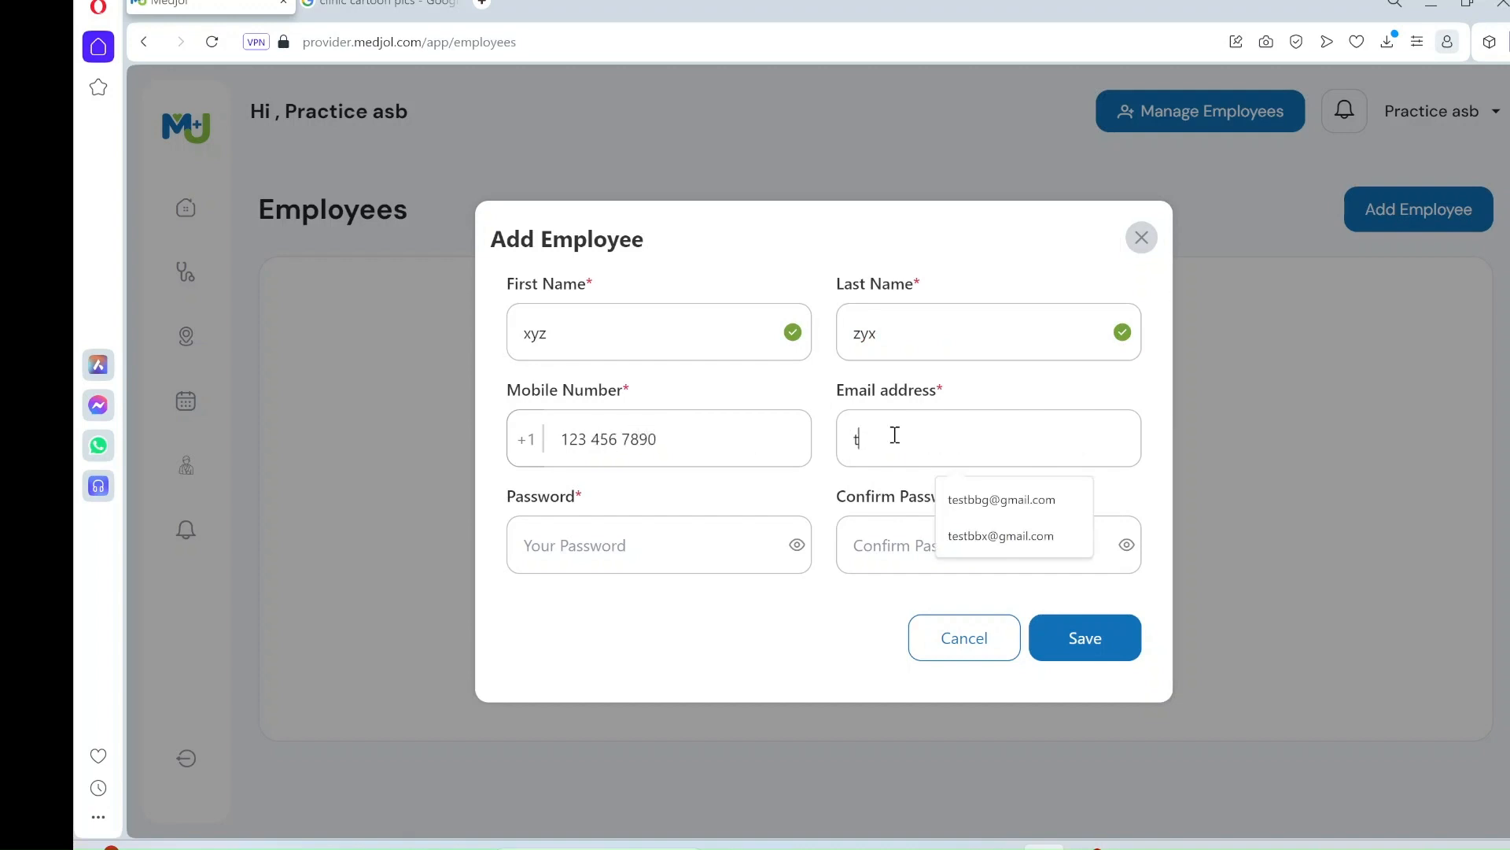
pyautogui.write('est@')
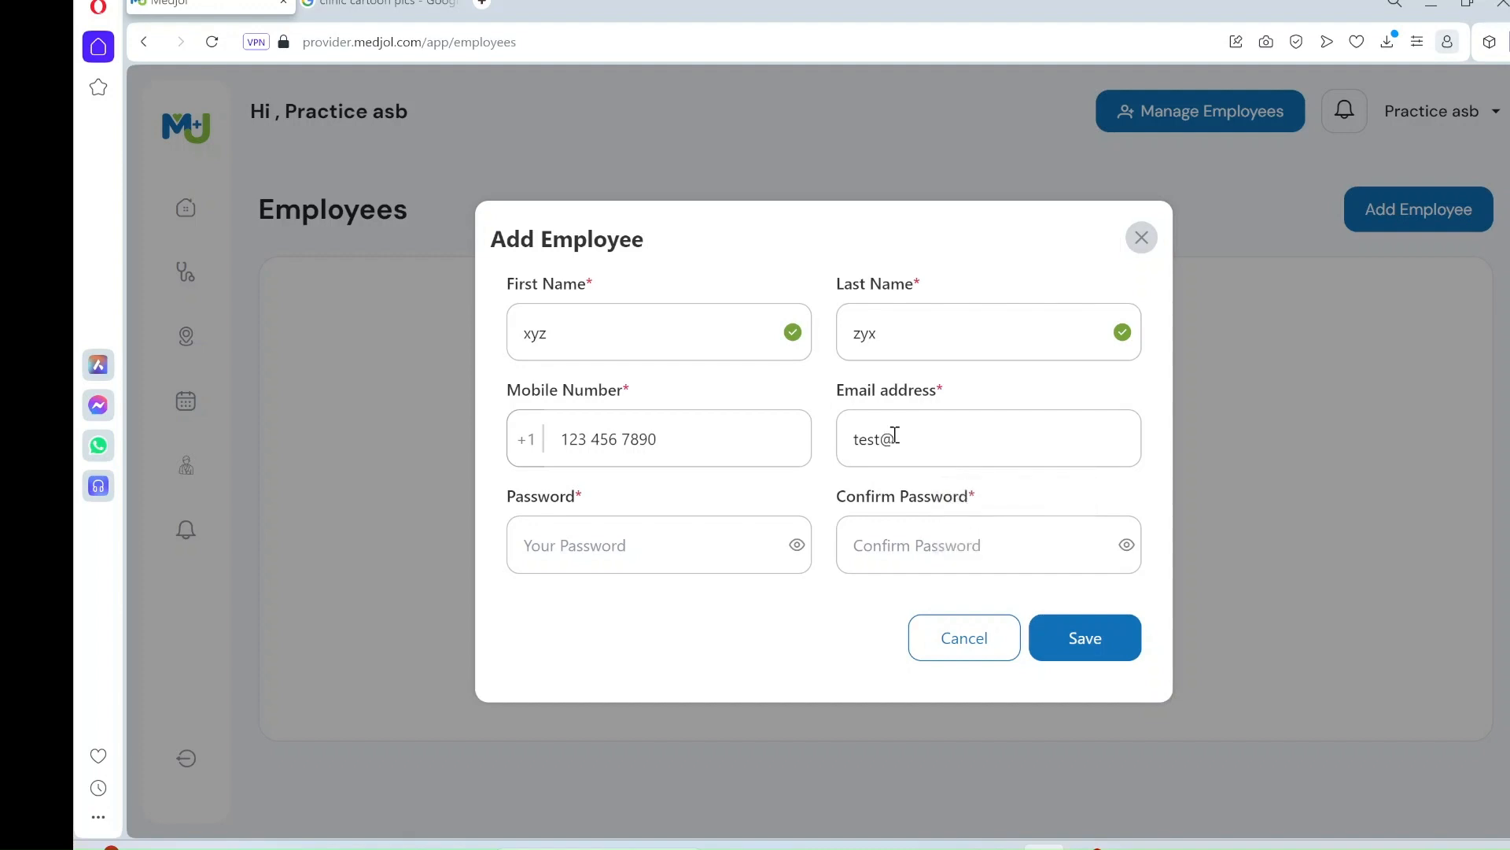
pyautogui.write('test.com')
pyautogui.click(617, 543)
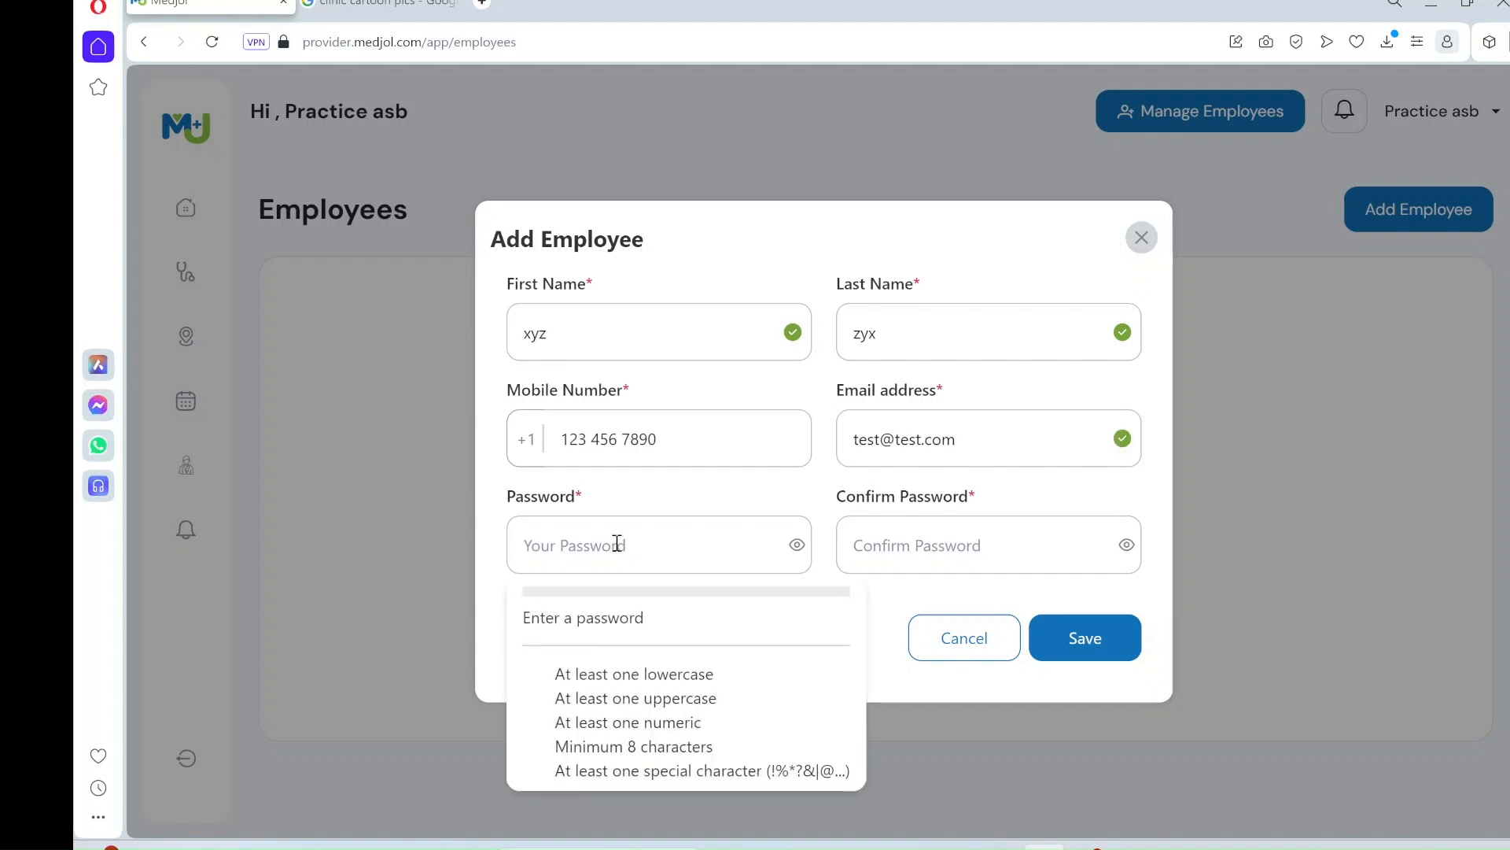
pyautogui.write('•••••••••')
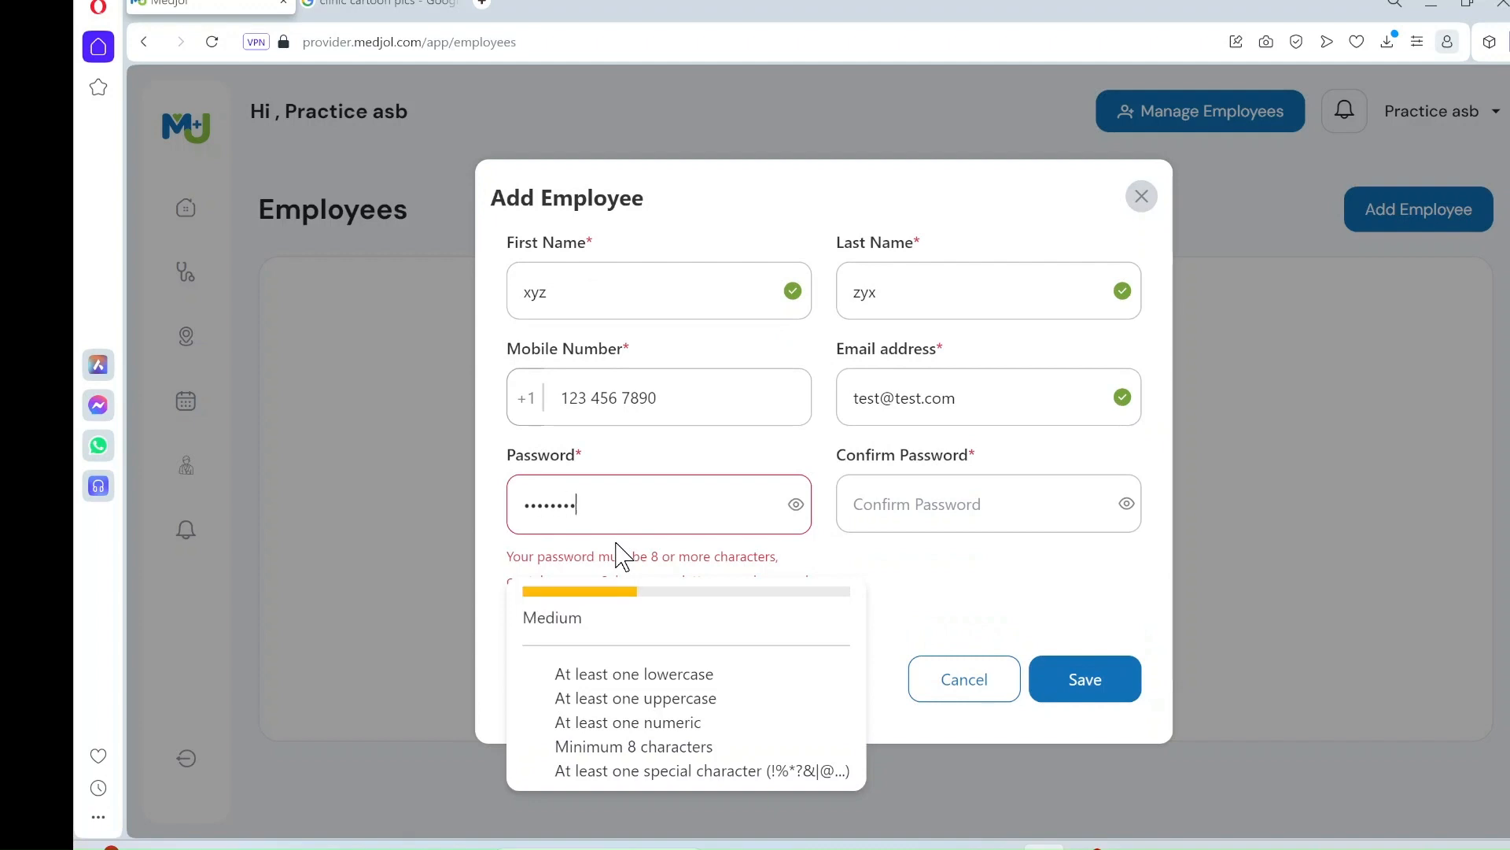
pyautogui.click(922, 547)
pyautogui.write('•••••')
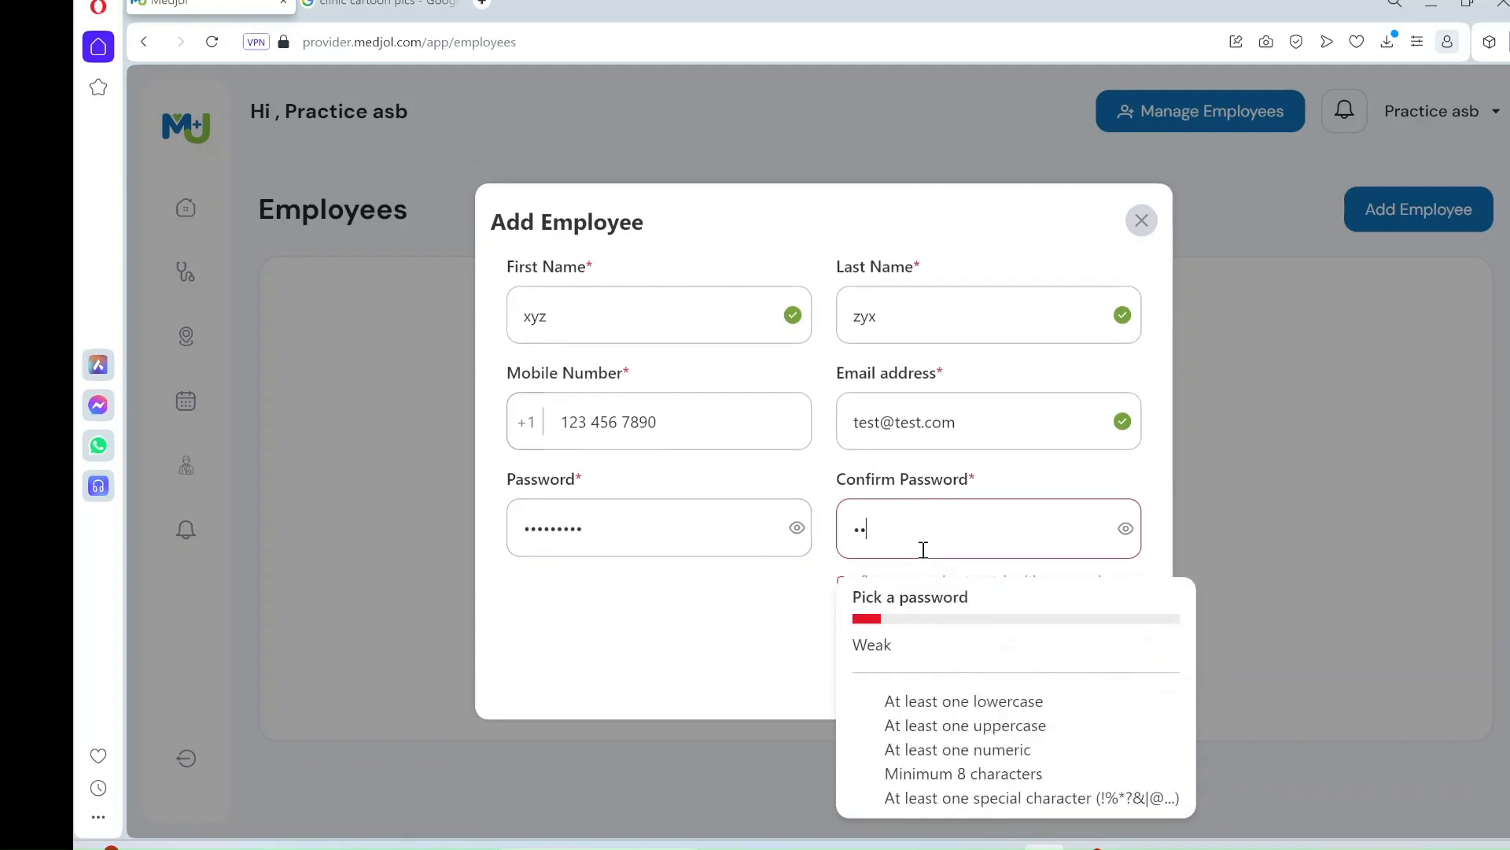
pyautogui.write('••••')
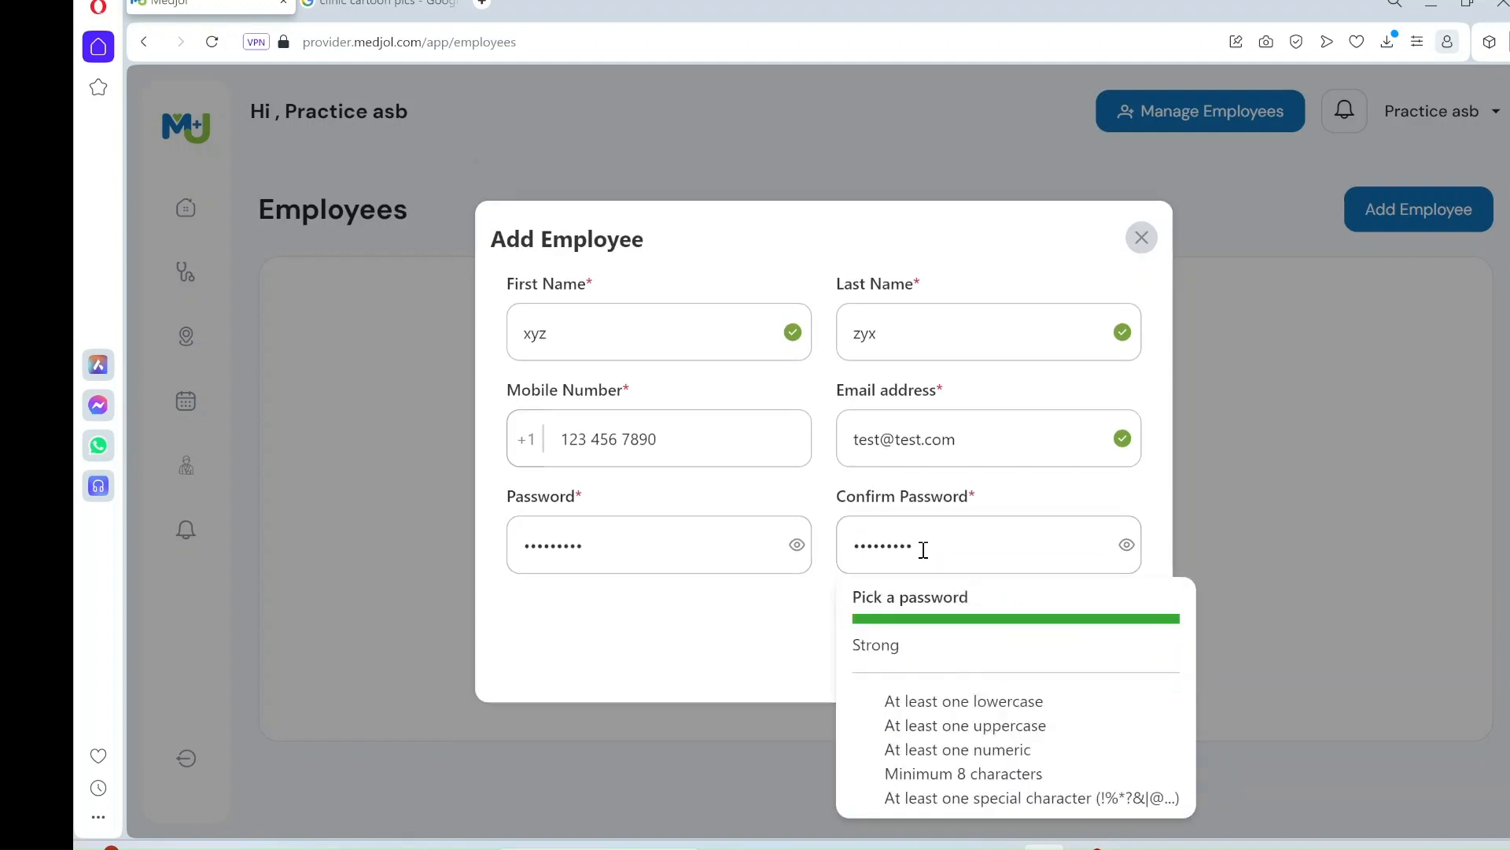
pyautogui.click(689, 646)
pyautogui.click(1105, 649)
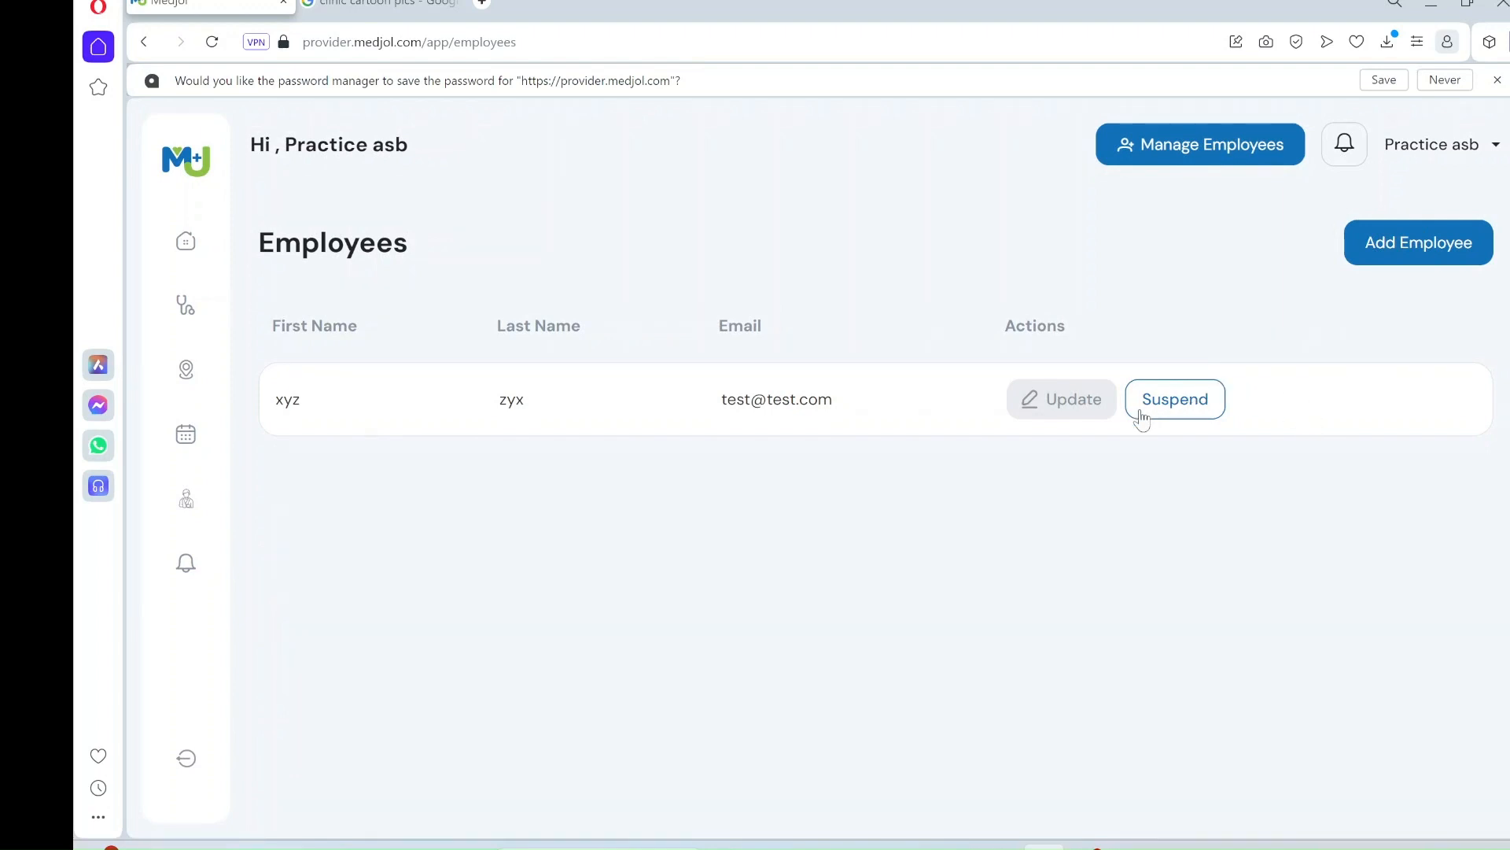
# - Edit the employee's record, appending 'w' to the last name, and save
pyautogui.click(1068, 412)
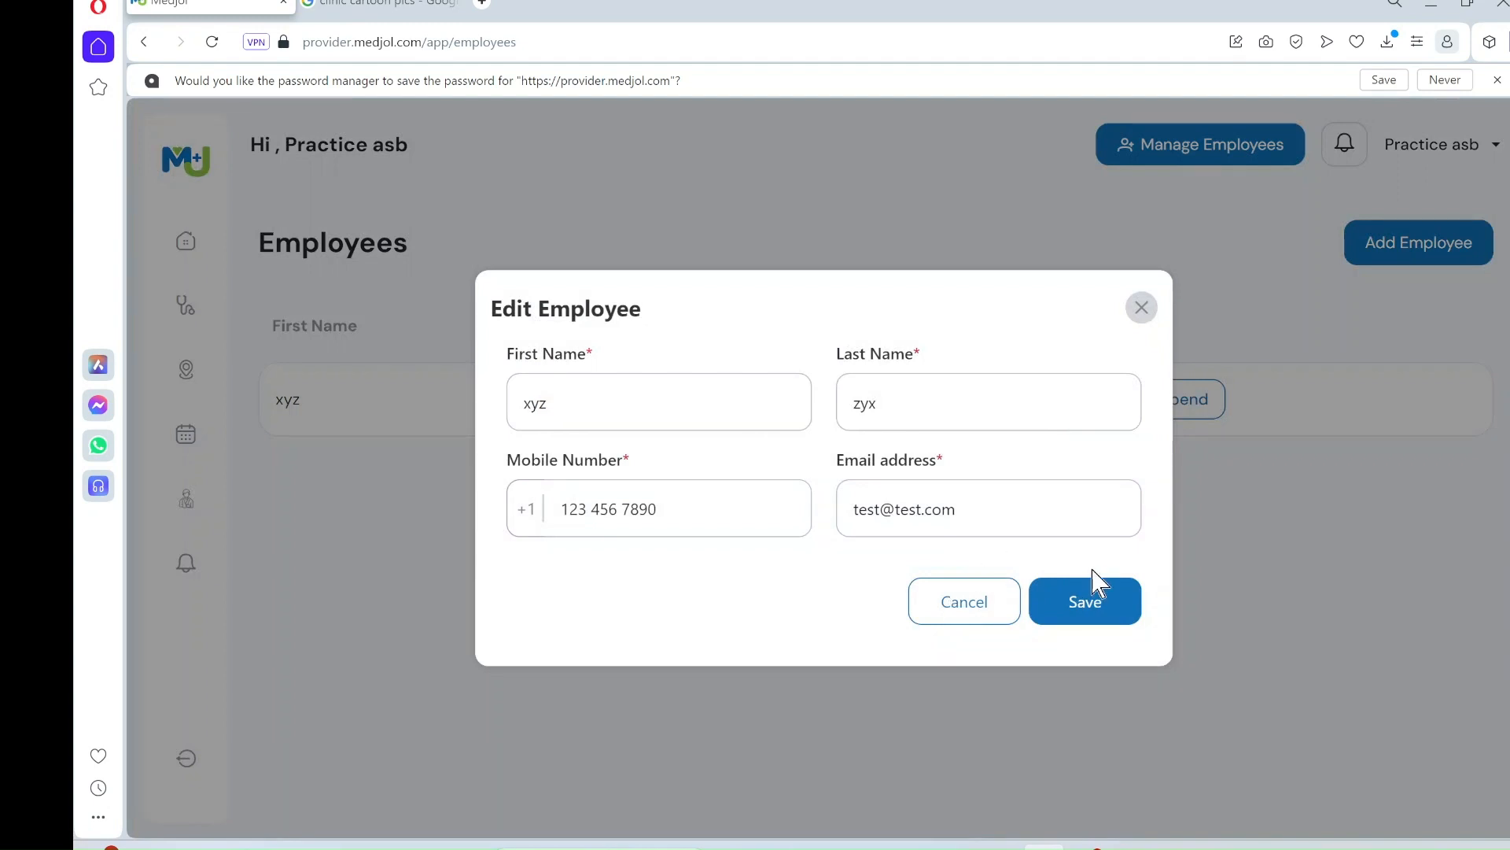
pyautogui.click(913, 404)
pyautogui.write('w')
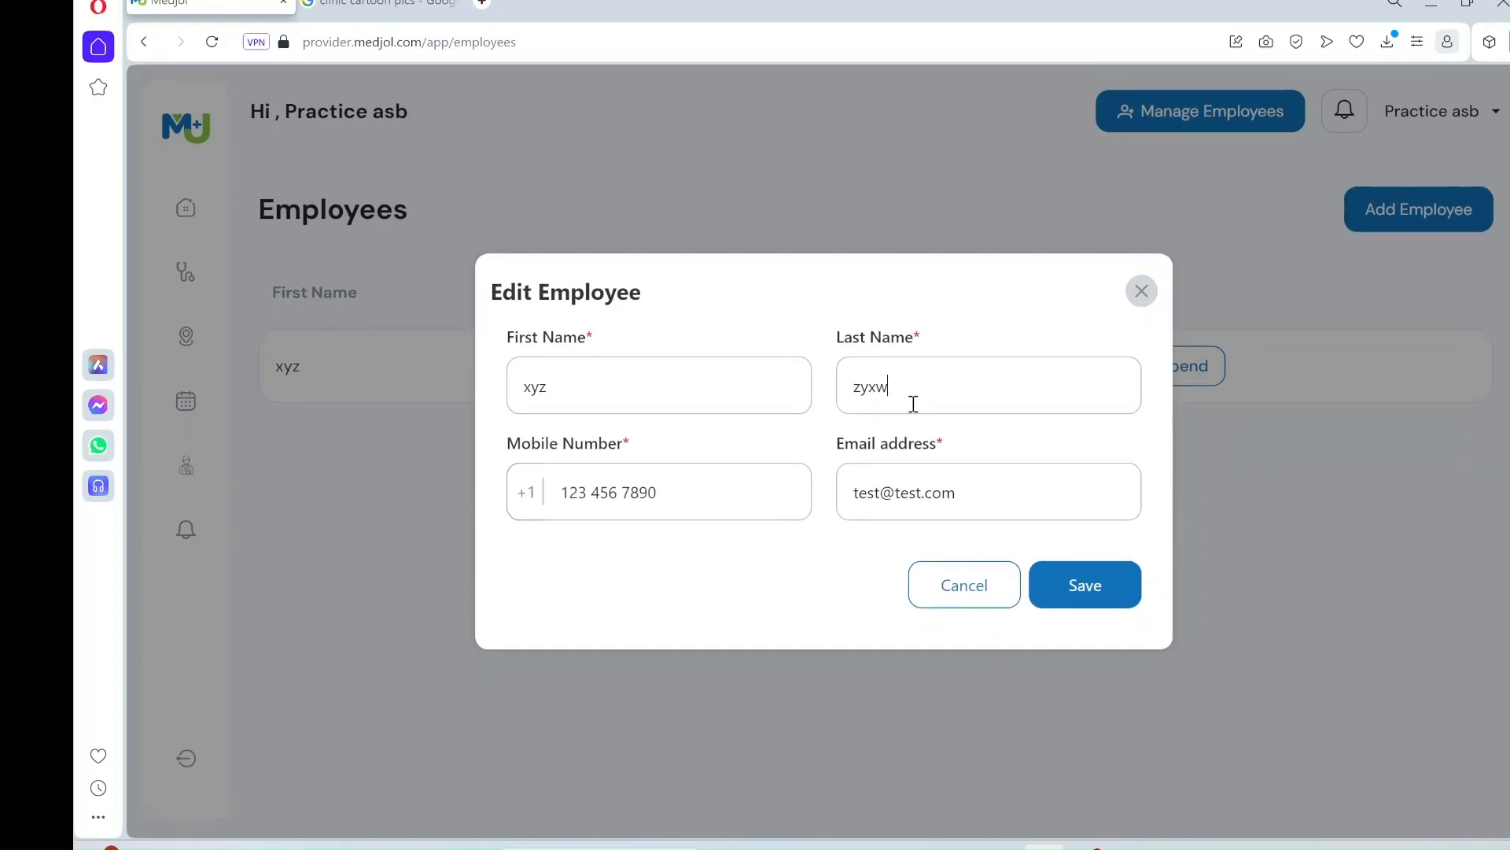
pyautogui.click(1123, 596)
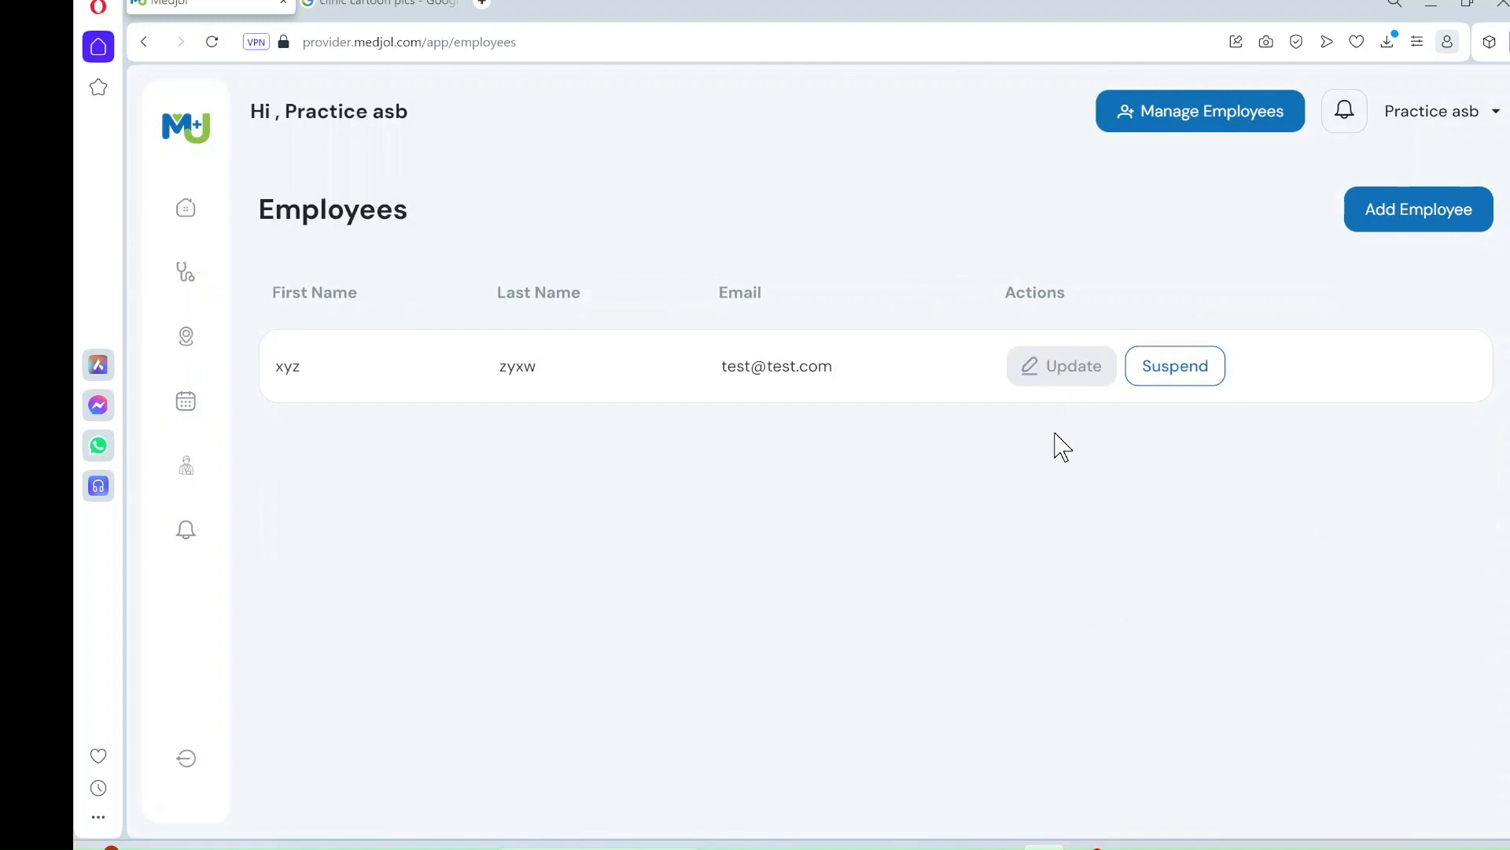
# - Start a new provider record and upload Pic carton doc.jpeg as its profile image
pyautogui.click(185, 276)
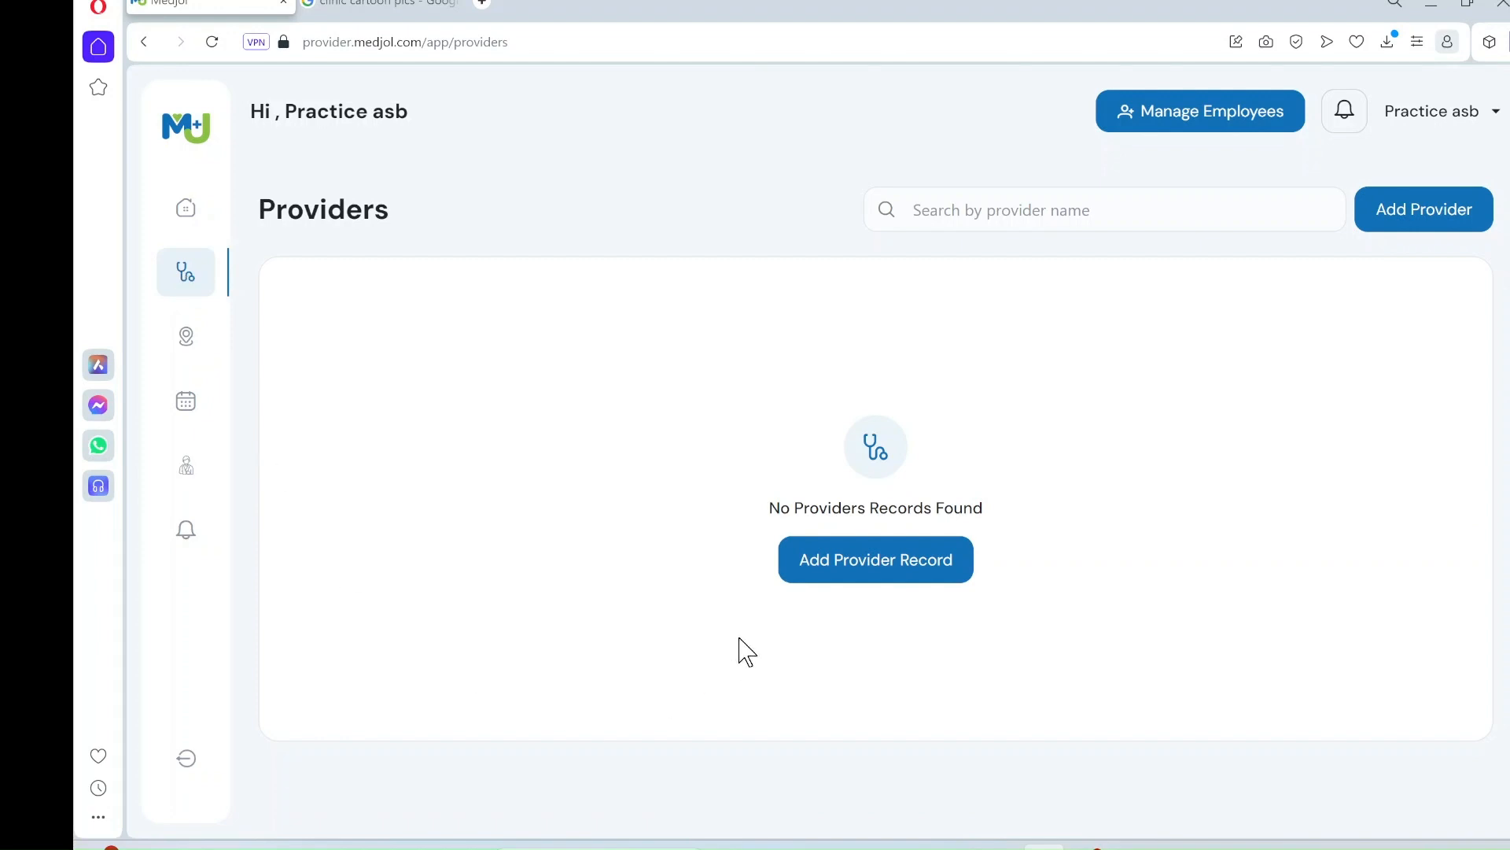
pyautogui.click(888, 568)
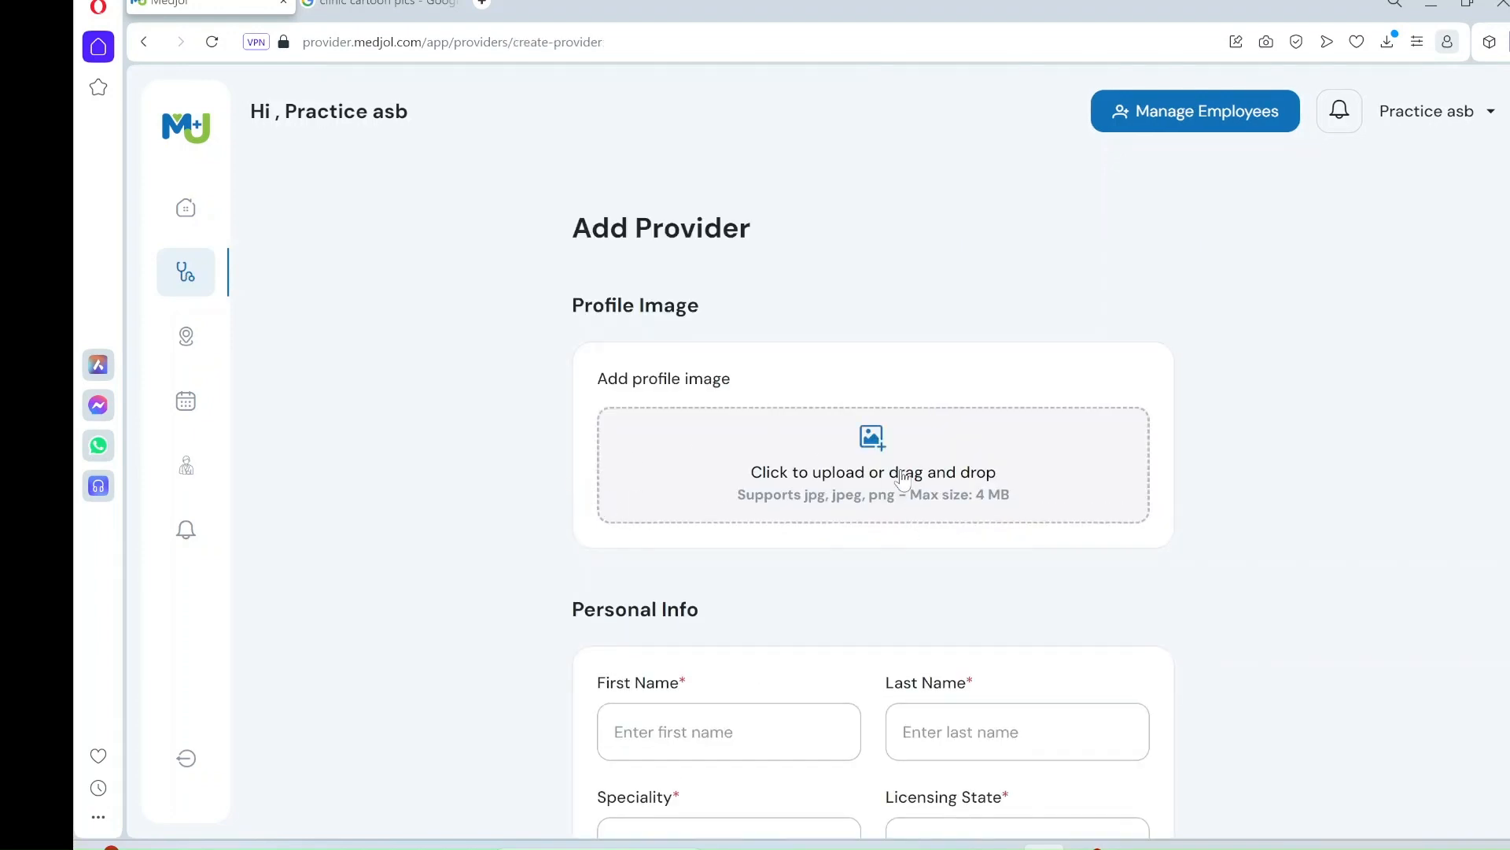
pyautogui.moveTo(821, 847)
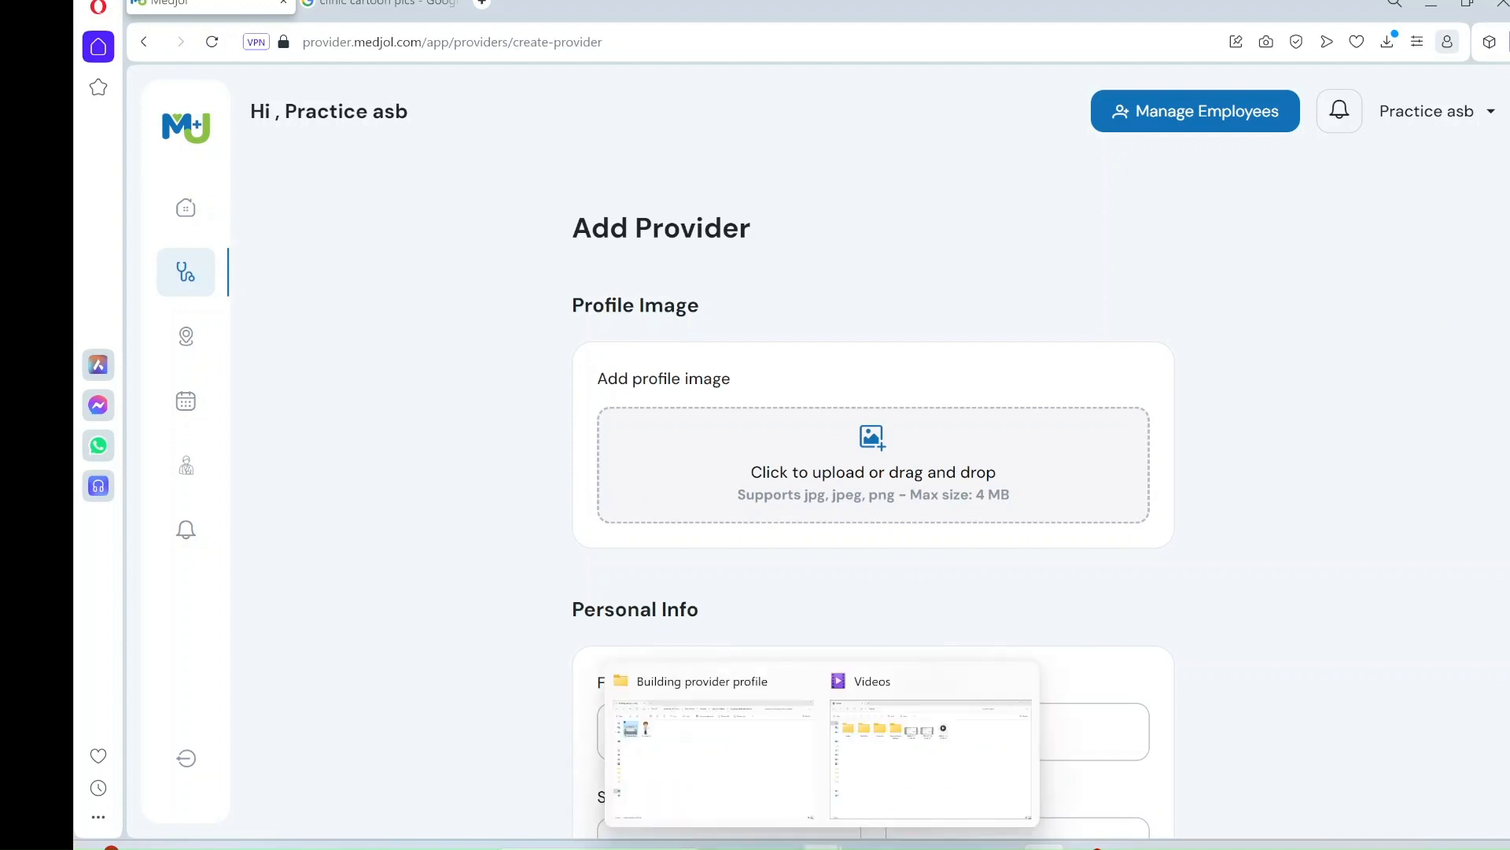
pyautogui.click(742, 768)
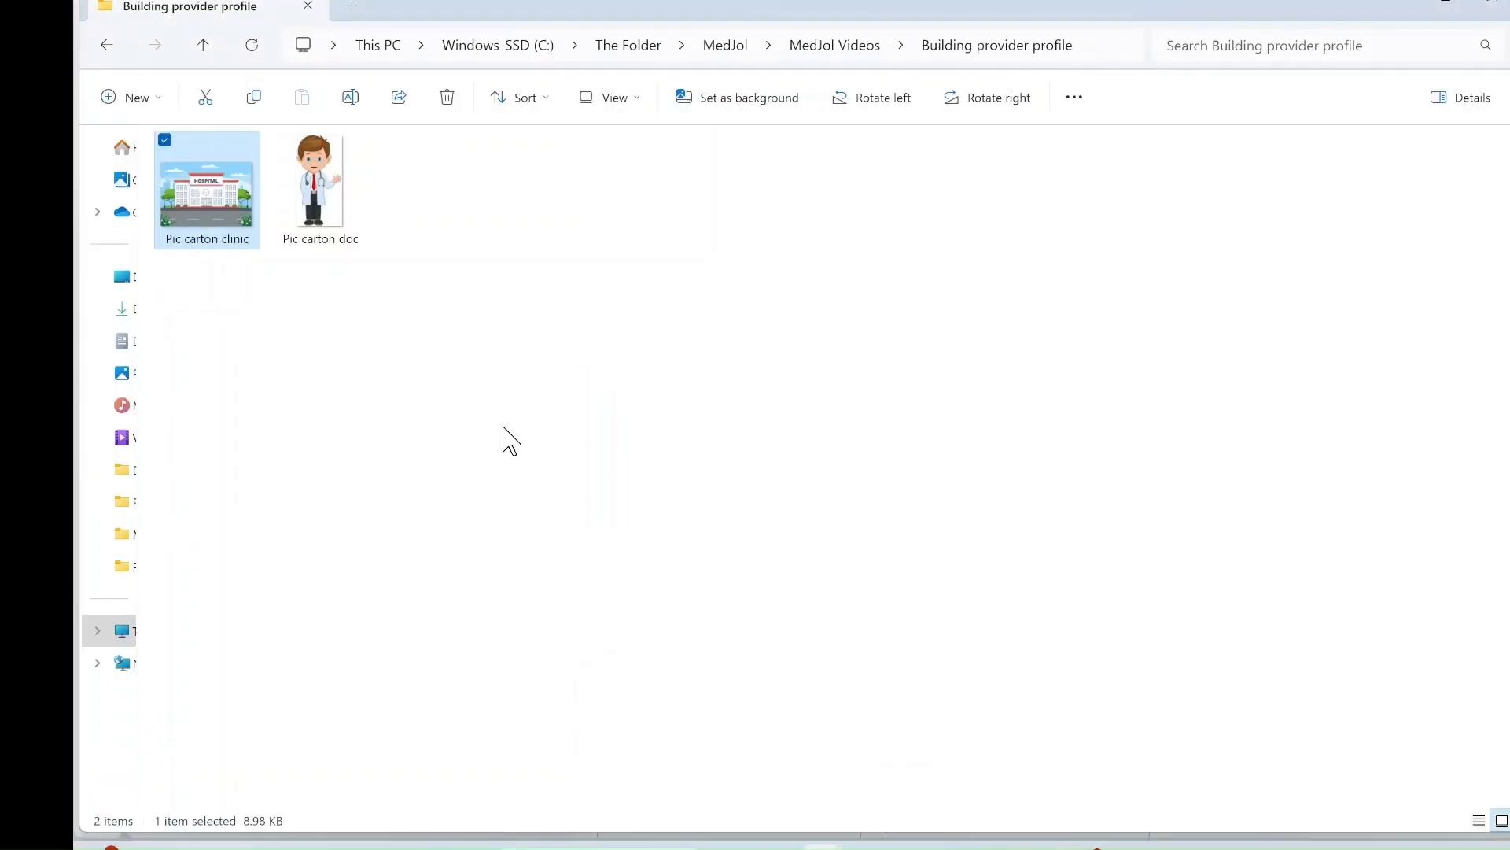
pyautogui.moveTo(321, 181); pyautogui.dragTo(864, 512)
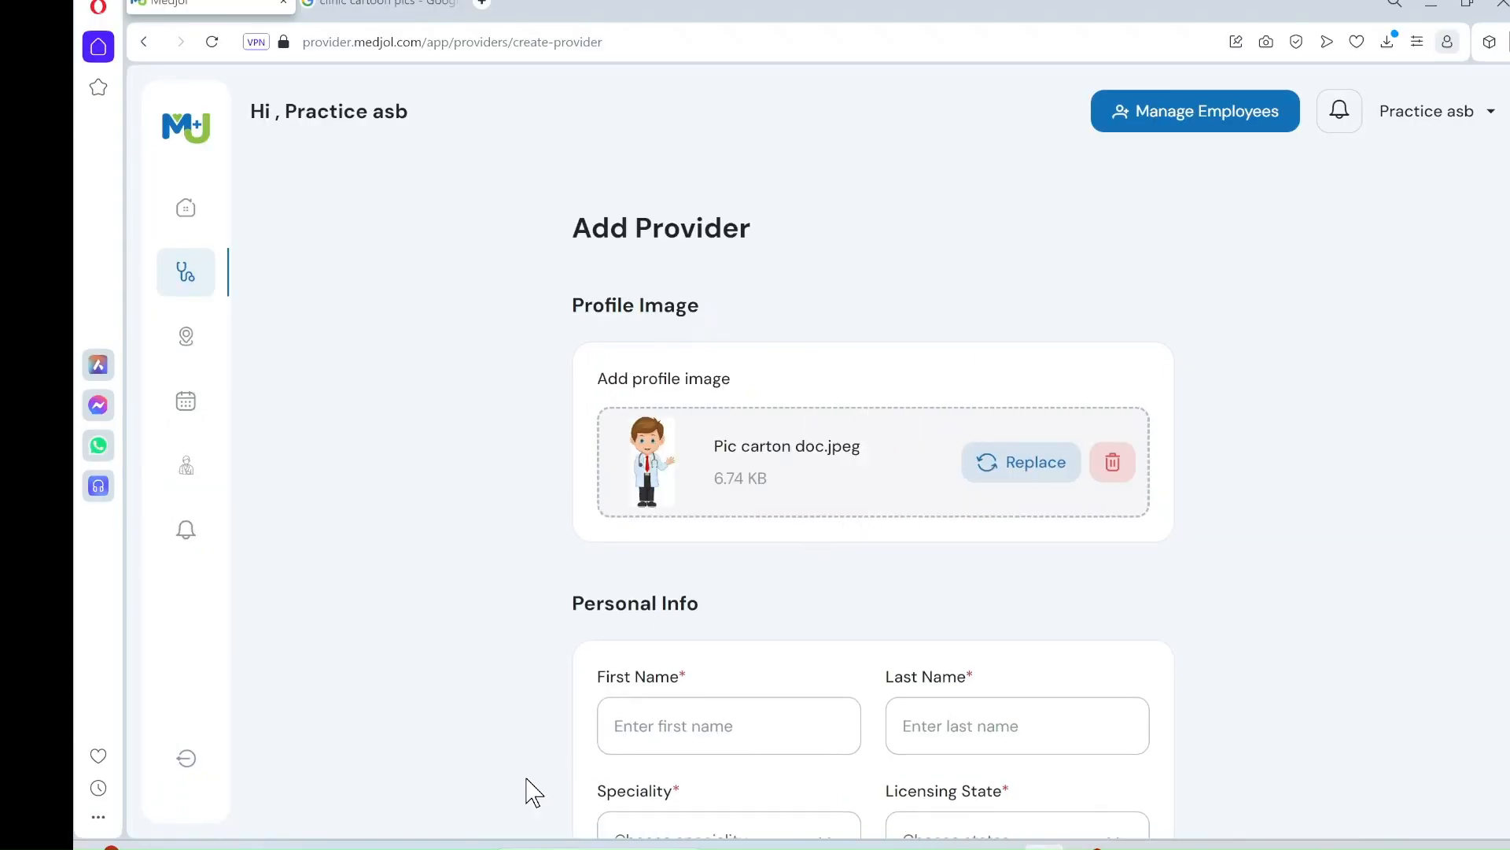
# - Enter the provider's first and last name, with speciality Dermatology and licensing state Alabama
pyautogui.click(673, 731)
pyautogui.write('q')
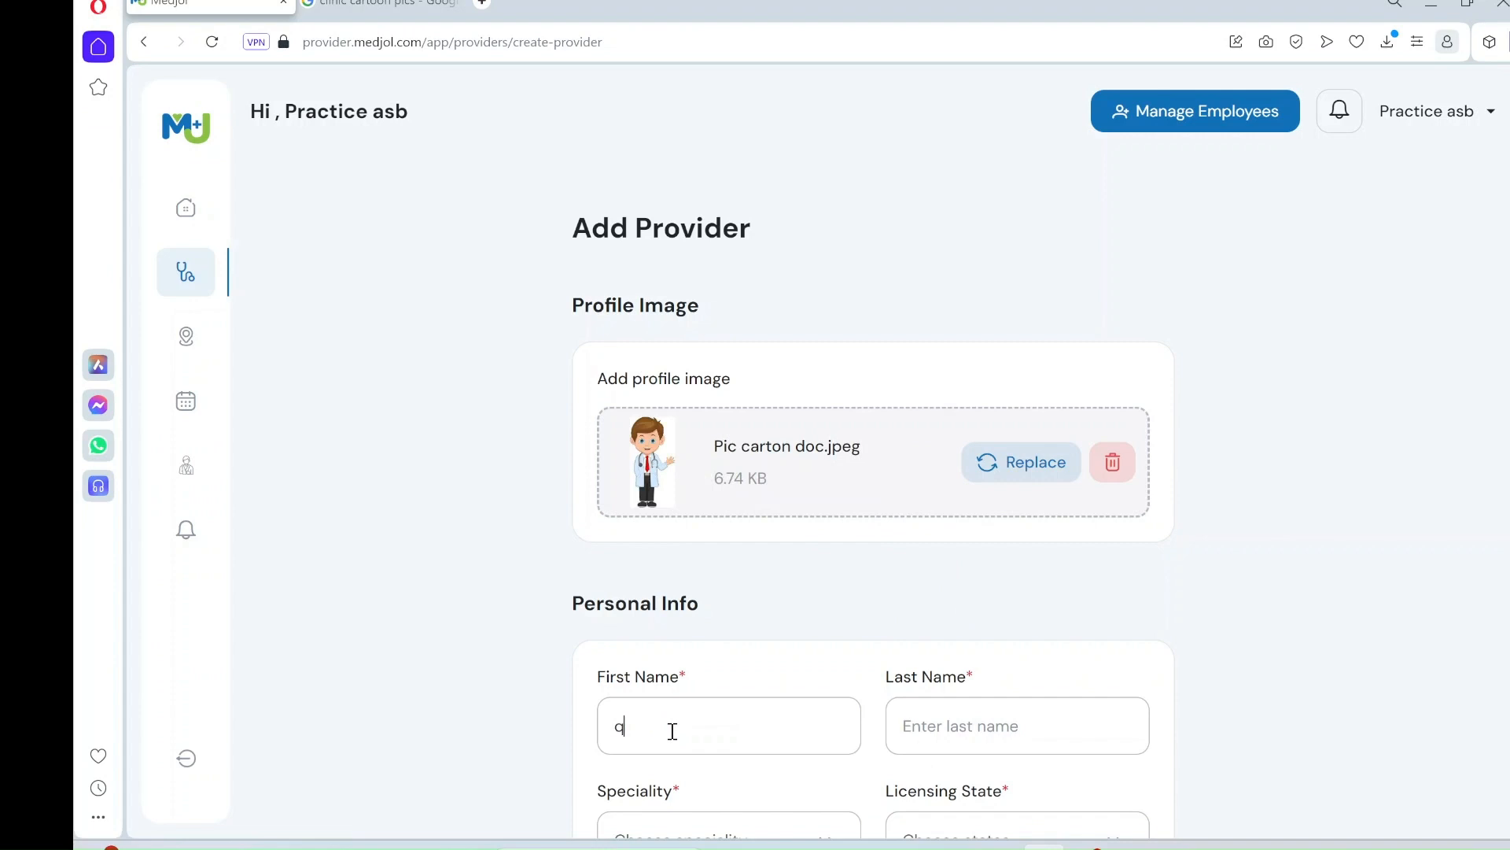
pyautogui.write('wer')
pyautogui.click(970, 725)
pyautogui.write('rtyu')
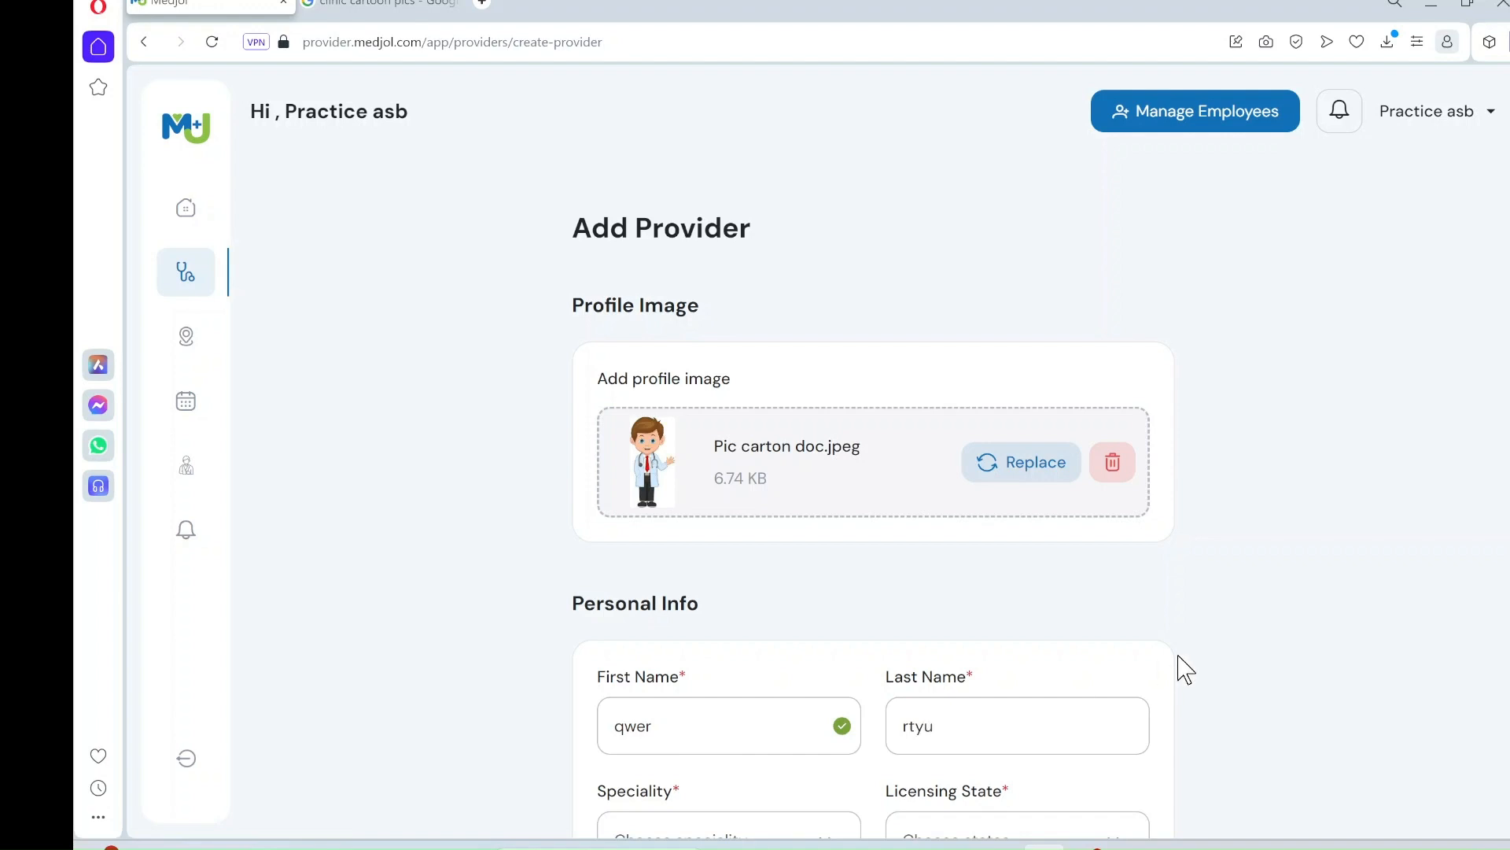
pyautogui.scroll(-4, 1185, 670)
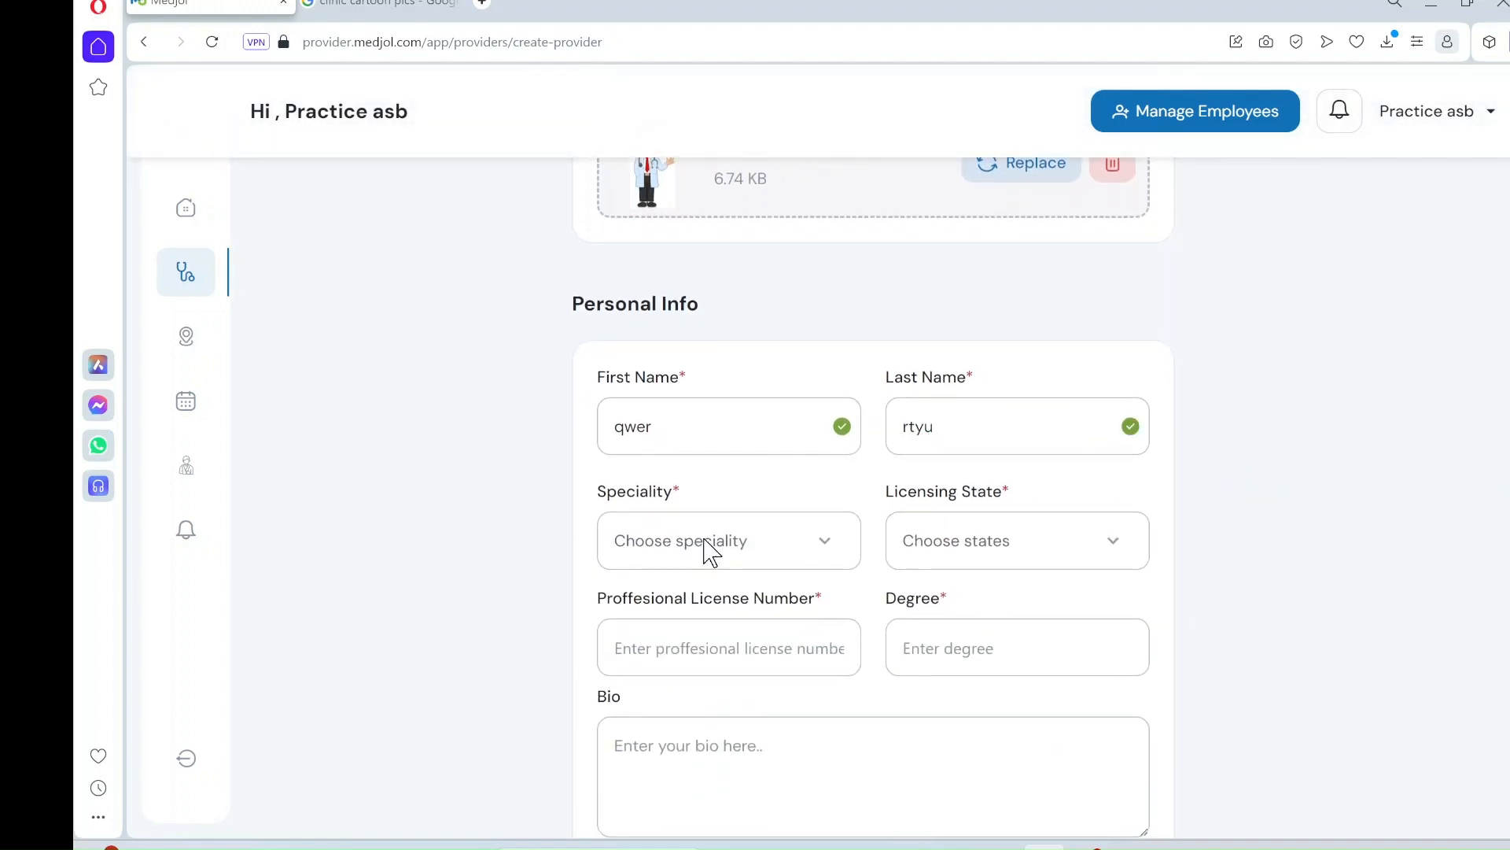
pyautogui.click(710, 551)
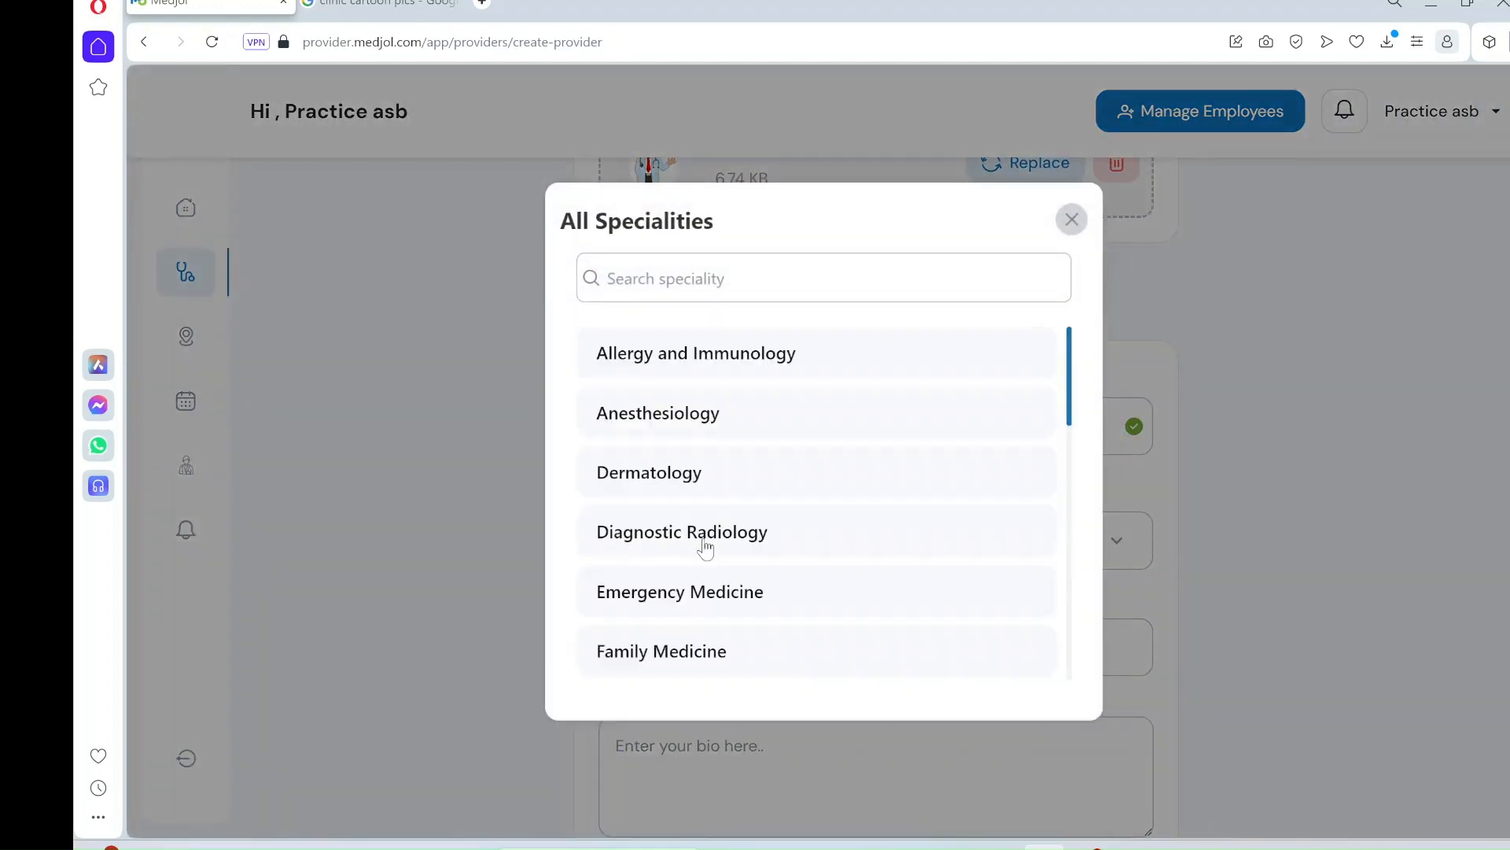
pyautogui.click(690, 481)
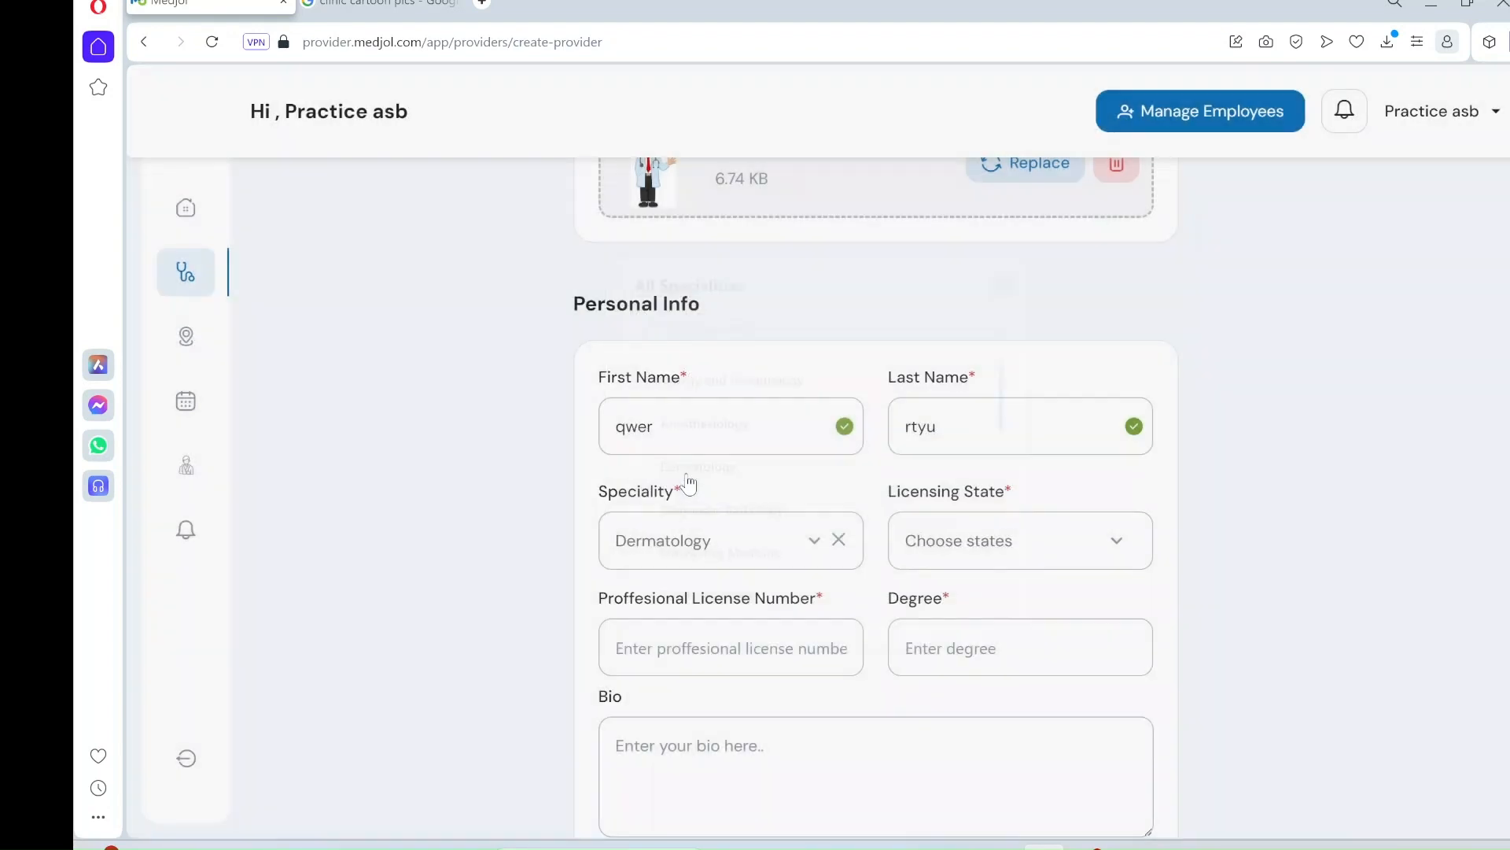
pyautogui.click(993, 550)
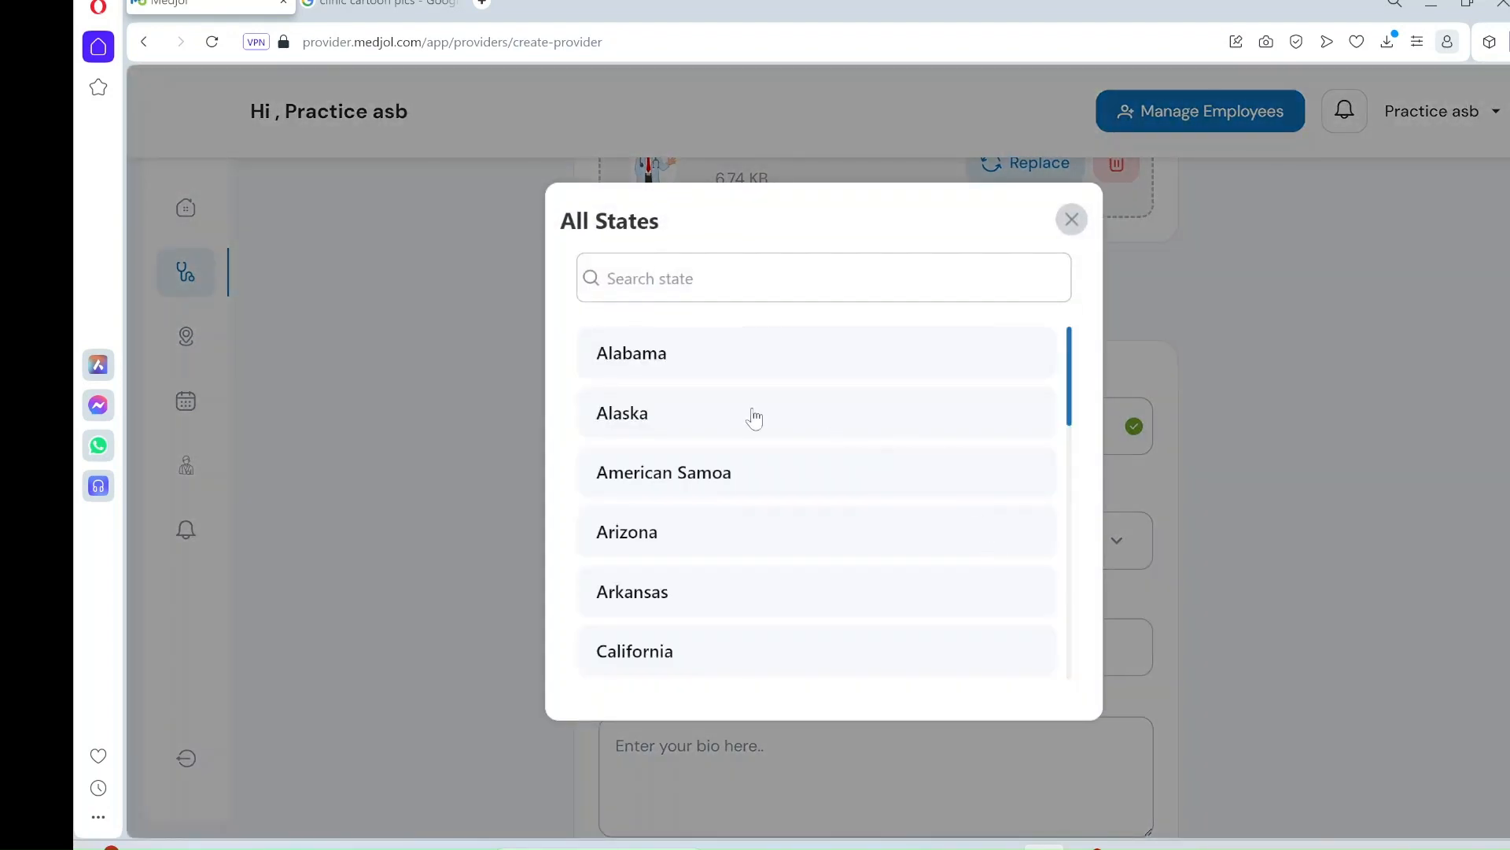
pyautogui.click(679, 360)
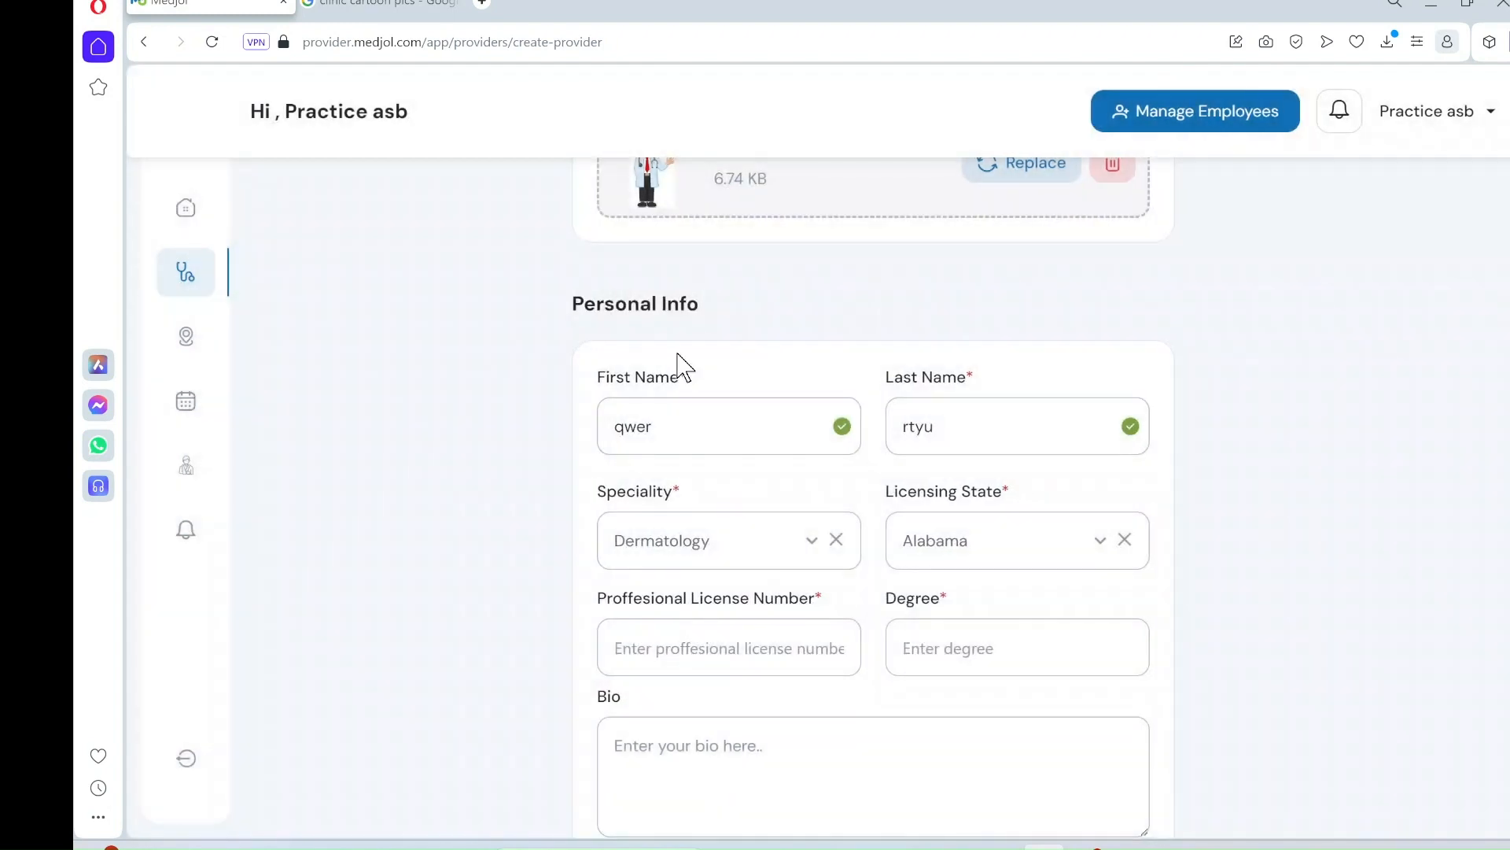
# - Fill in the professional license number and degree MD, and start the provider's bio
pyautogui.click(692, 653)
pyautogui.write('12223455')
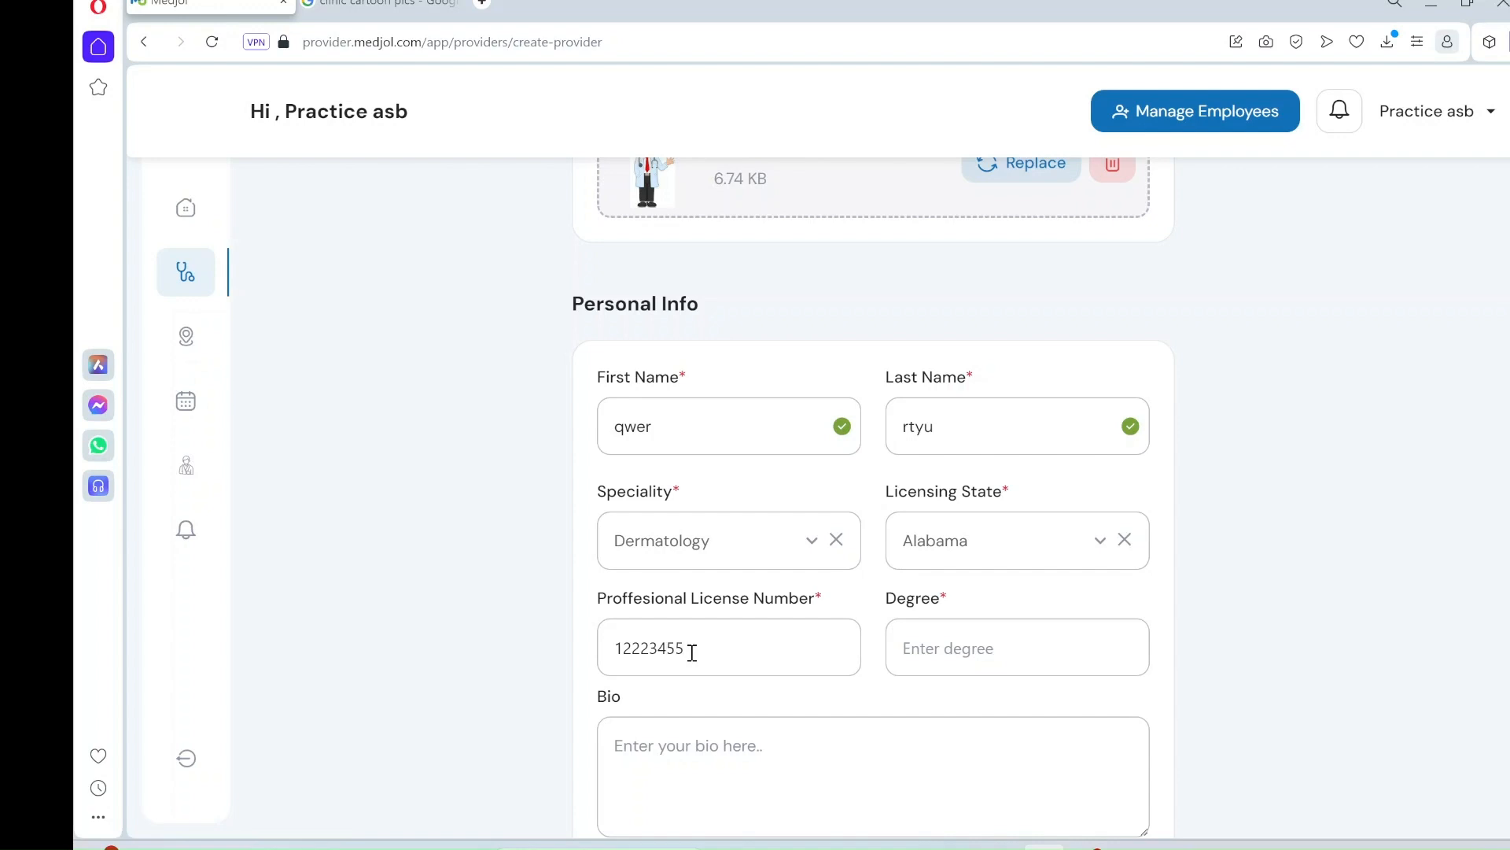
pyautogui.click(973, 654)
pyautogui.write('MC')
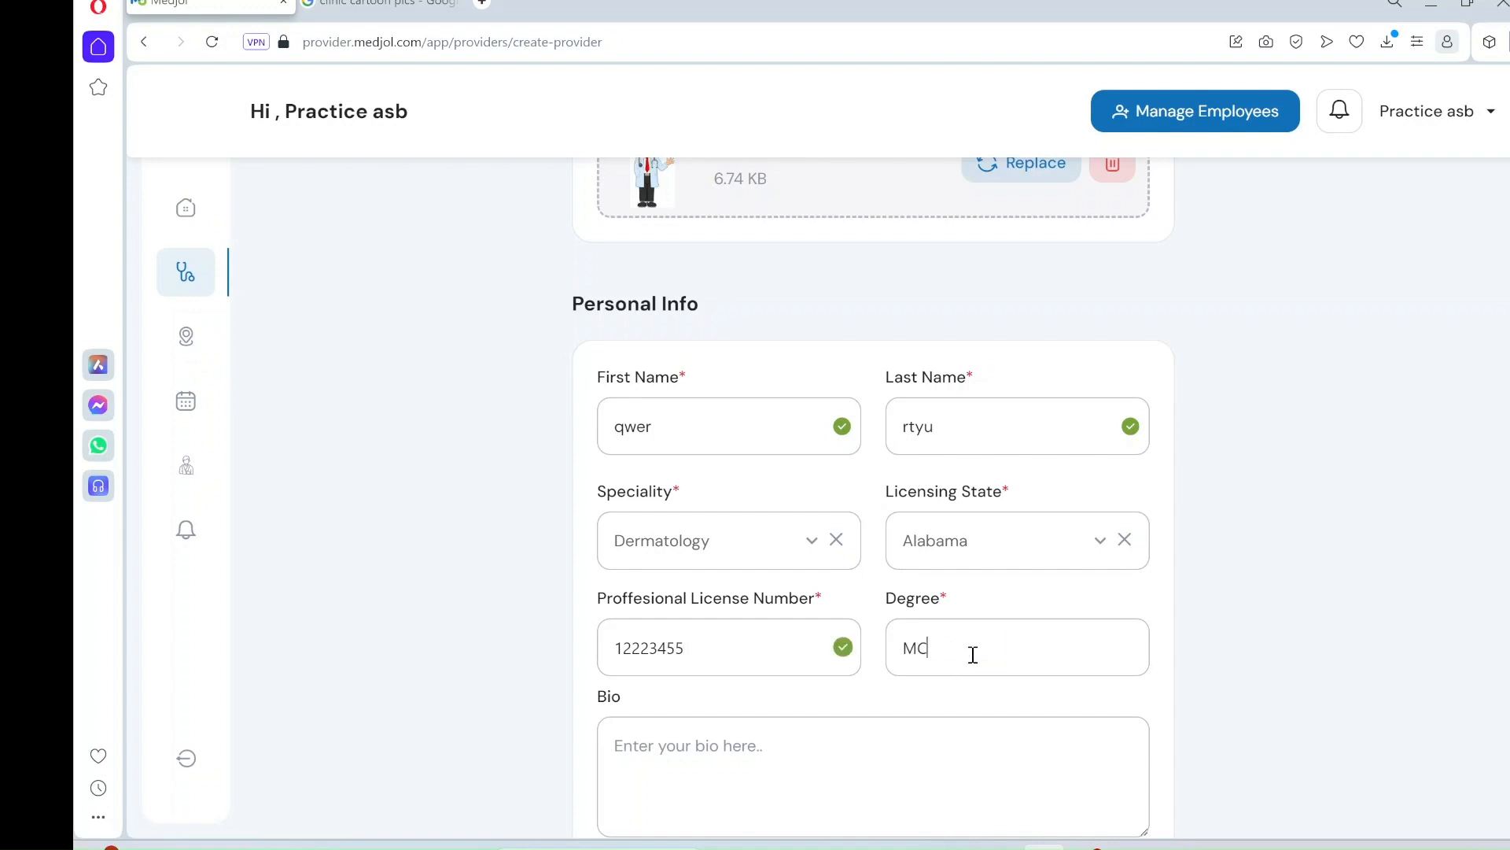
pyautogui.press('BackSpace')
pyautogui.write('D')
pyautogui.scroll(-3, 819, 698)
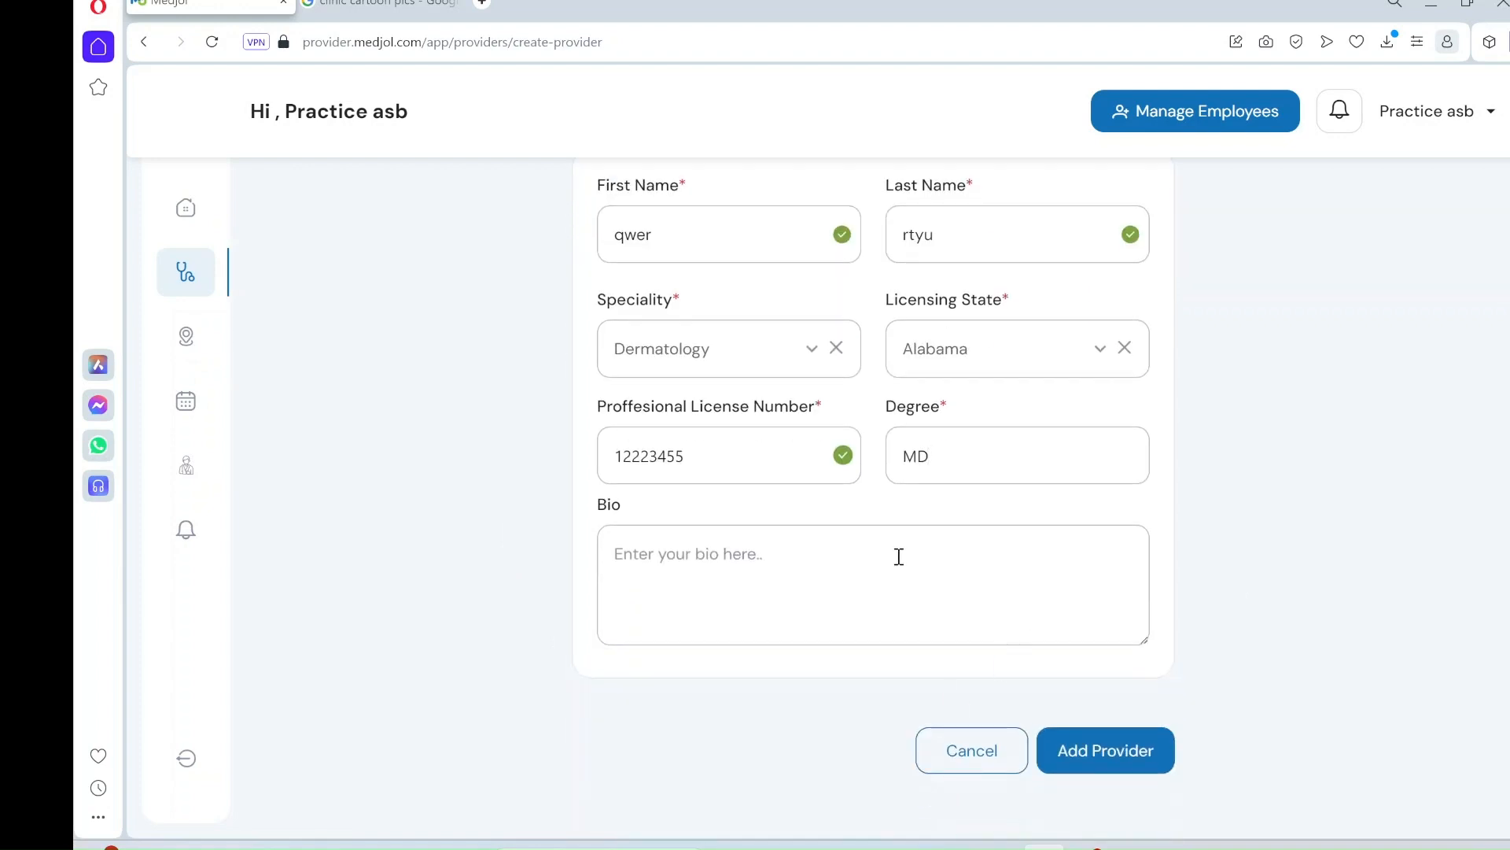
pyautogui.click(780, 559)
pyautogui.write('I')
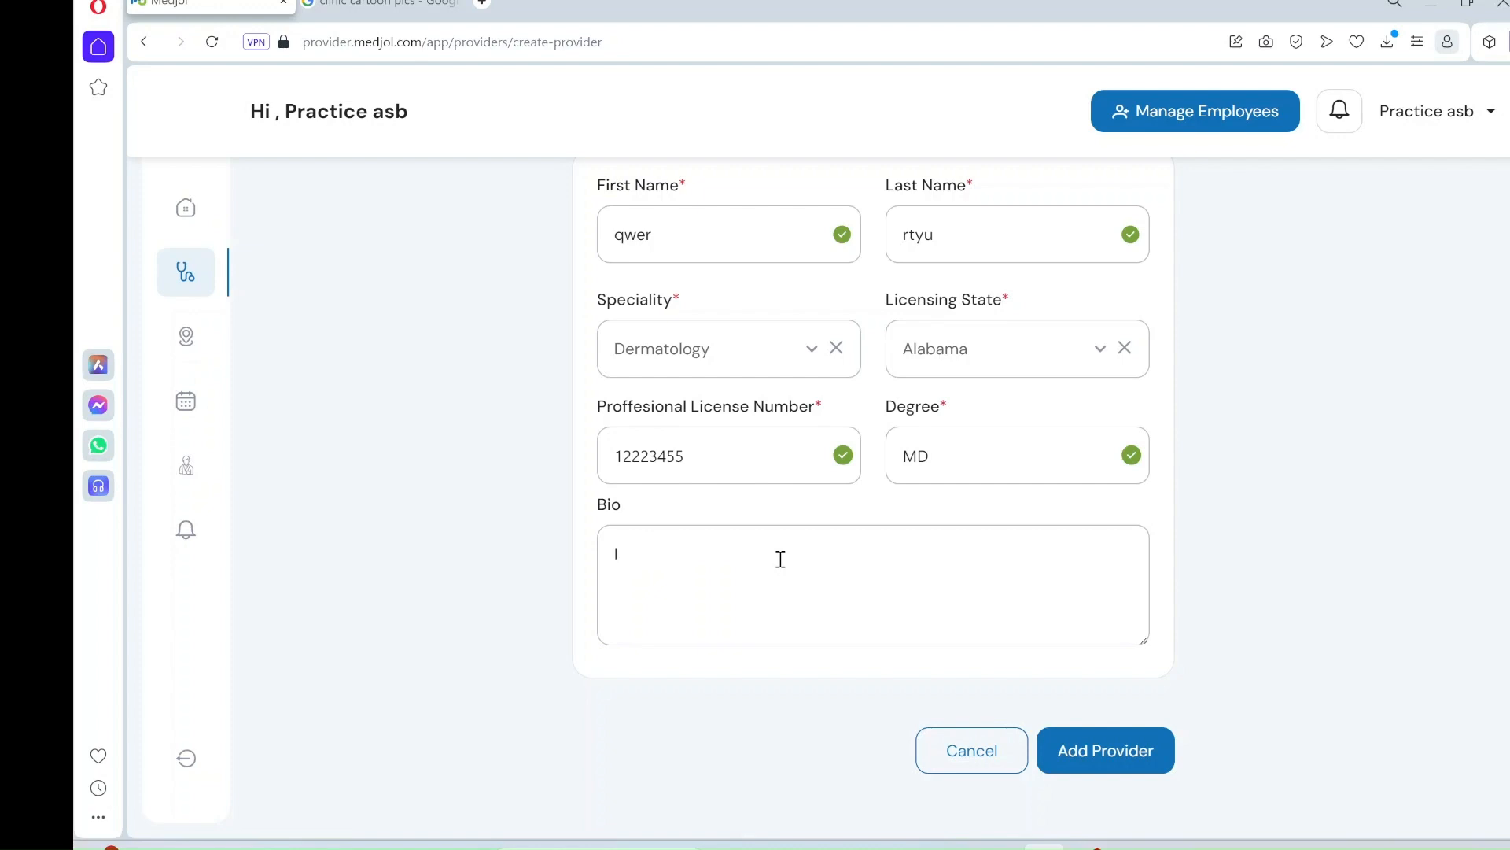
pyautogui.write(' am the best Dom')
# - Finish the bio as 'I am the best Doc', add the provider, then re-save it via Update Provider
pyautogui.press('BackSpace')
pyautogui.write('c')
pyautogui.click(1112, 763)
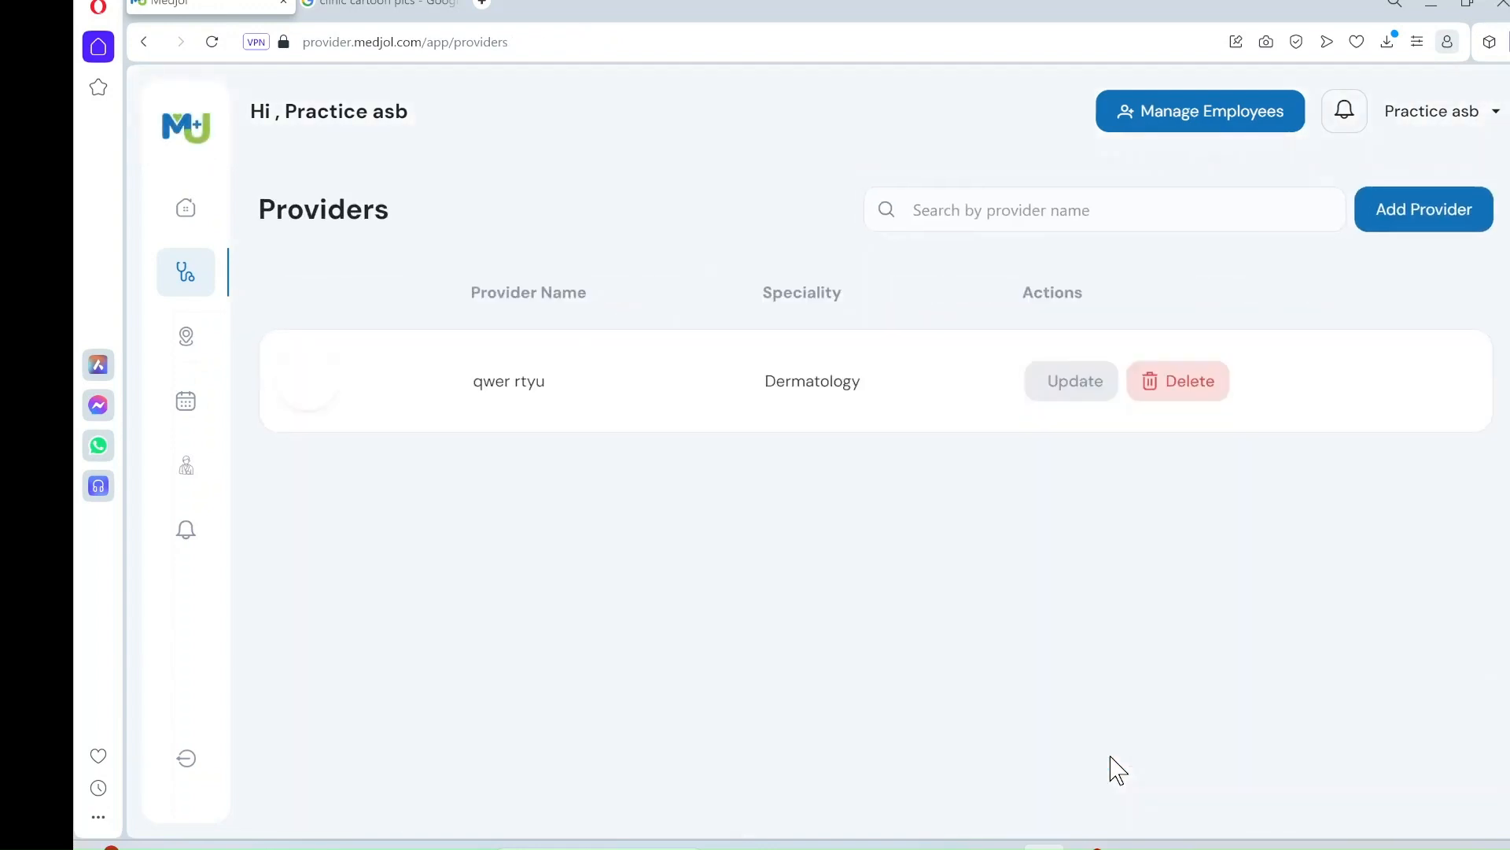
pyautogui.click(1072, 382)
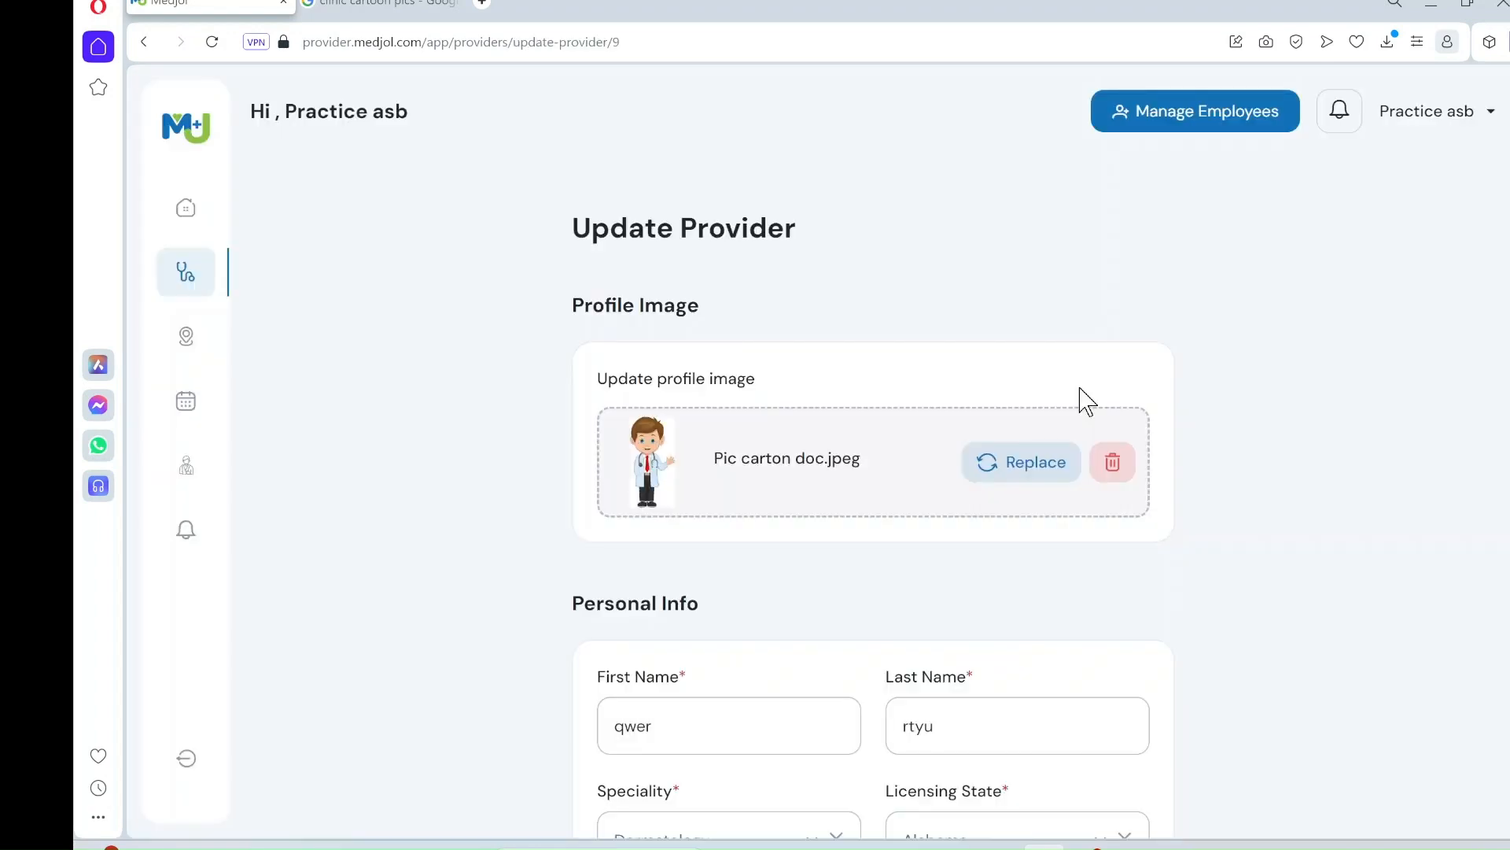
pyautogui.scroll(-5, 1302, 432)
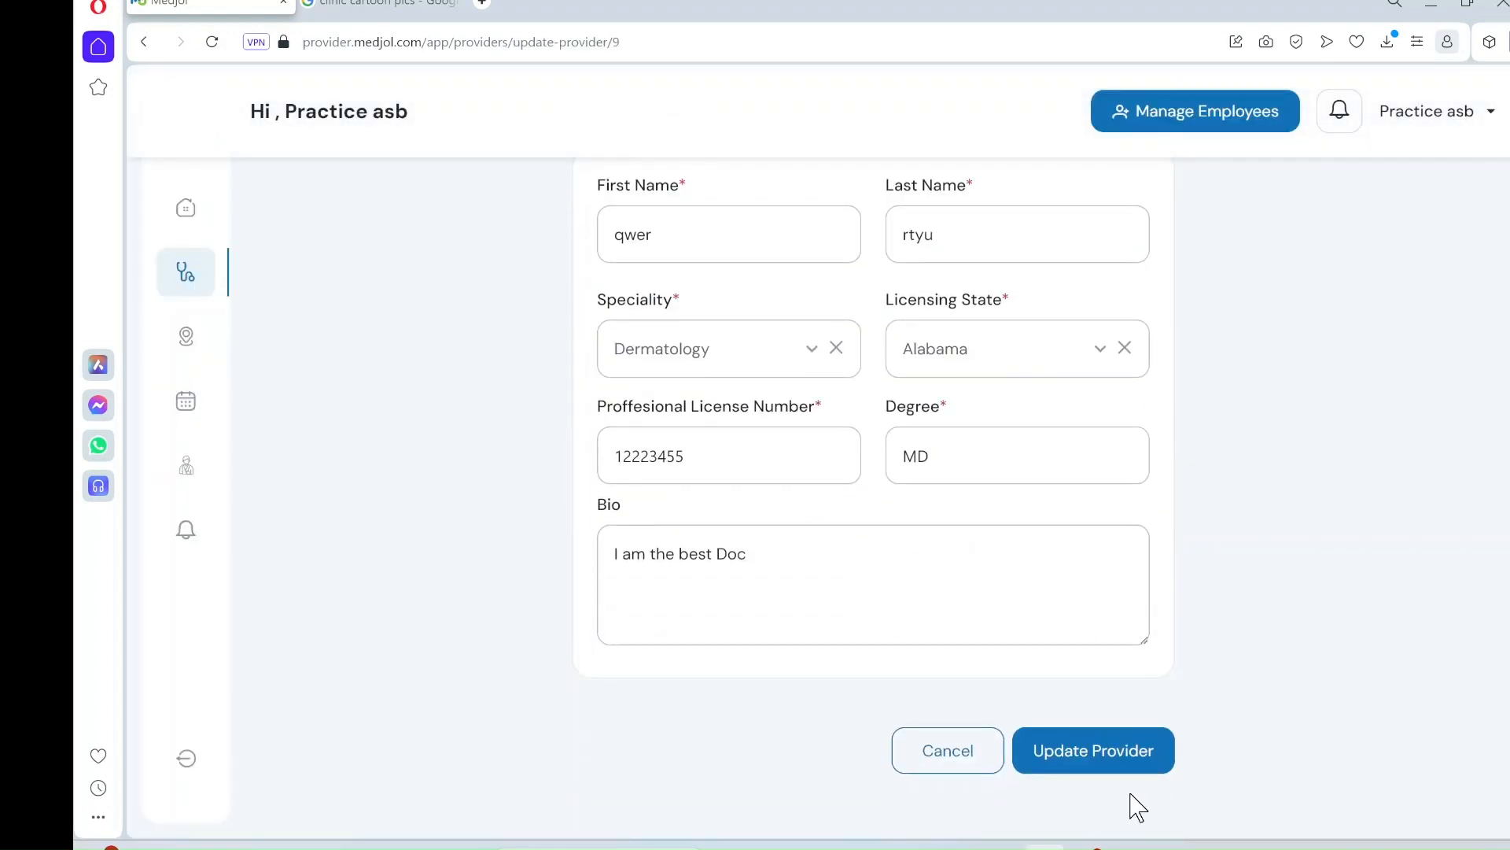
pyautogui.click(1105, 756)
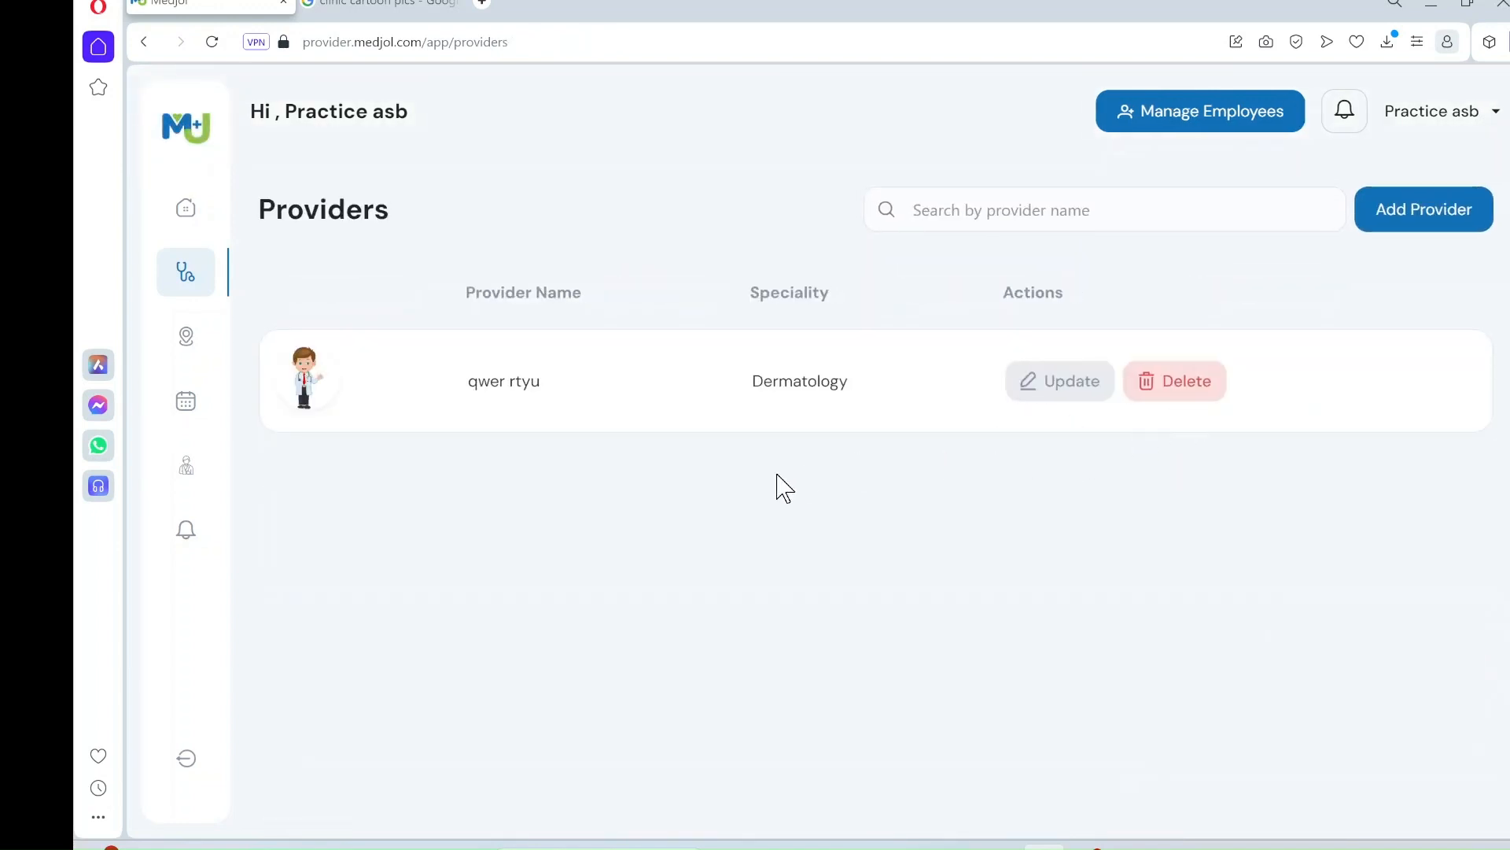
# - Go to Service Locations and start adding a new service location
pyautogui.click(186, 347)
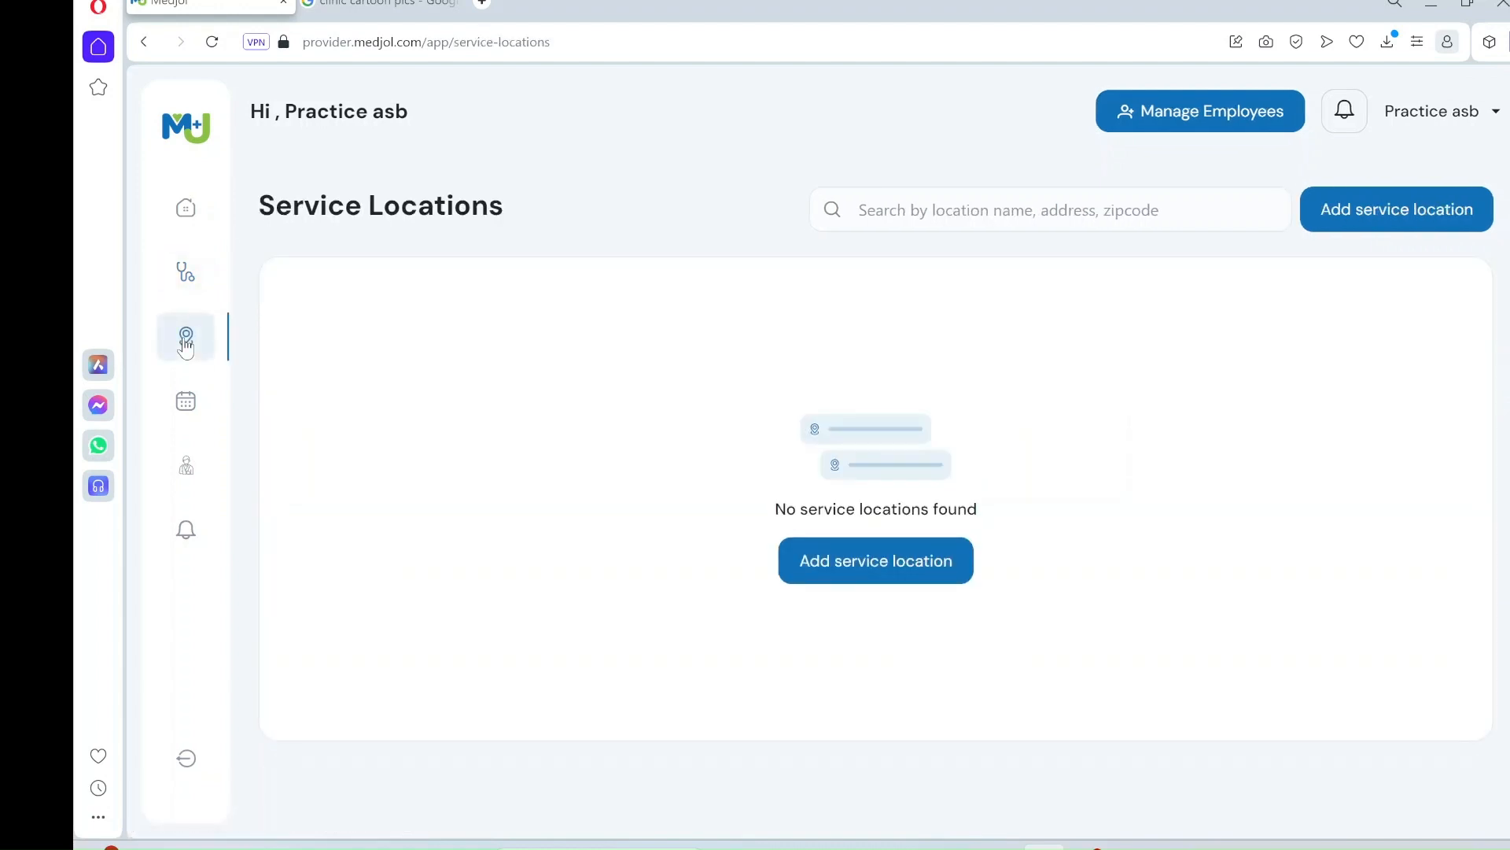
pyautogui.click(923, 568)
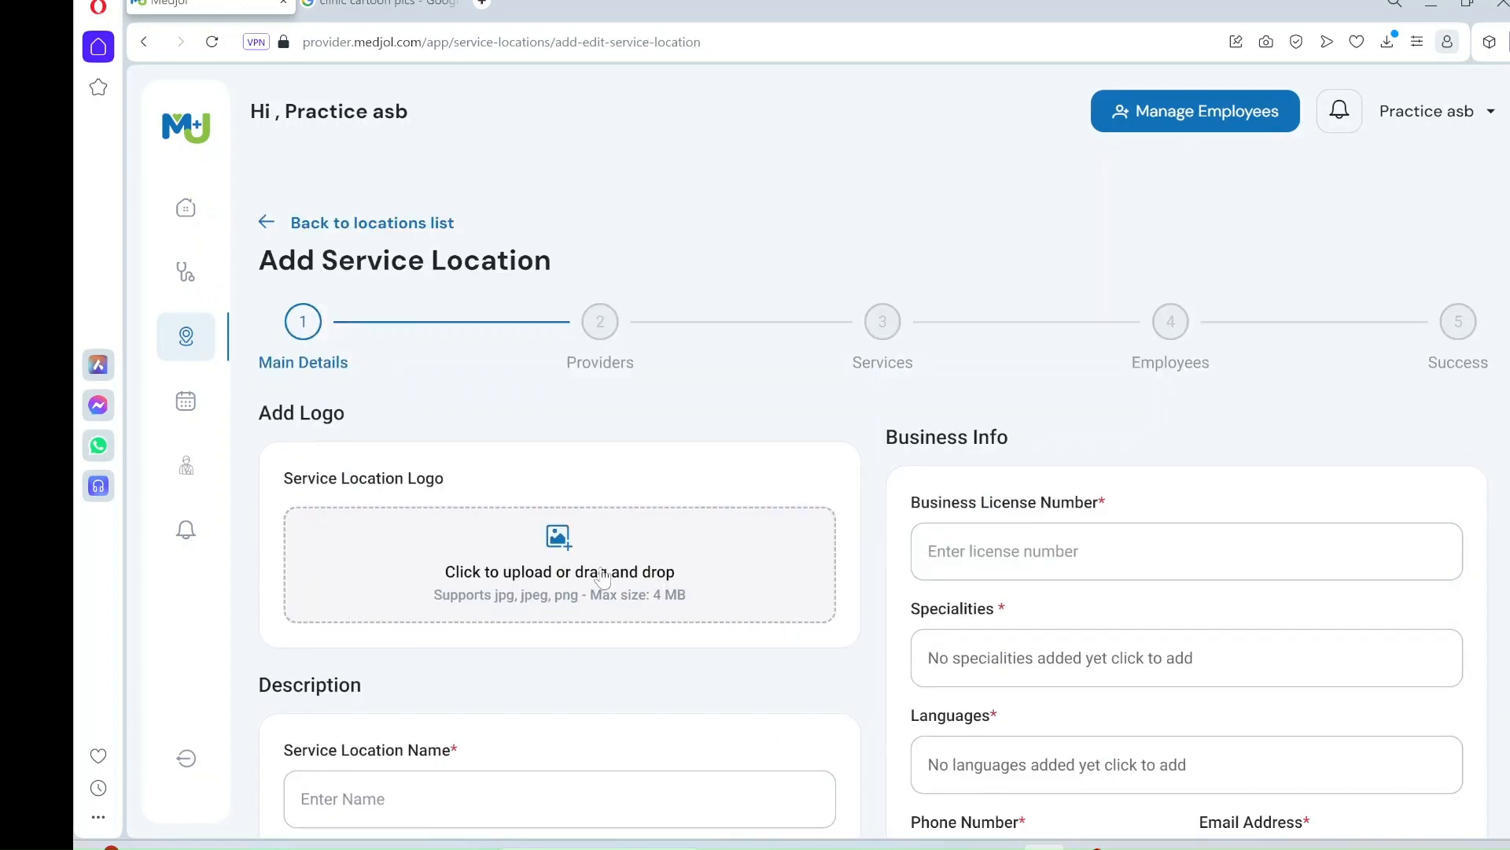
# - Drag Pic carton clinic from the Building provider profile folder onto the Service Location Logo area
pyautogui.moveTo(940, 840)
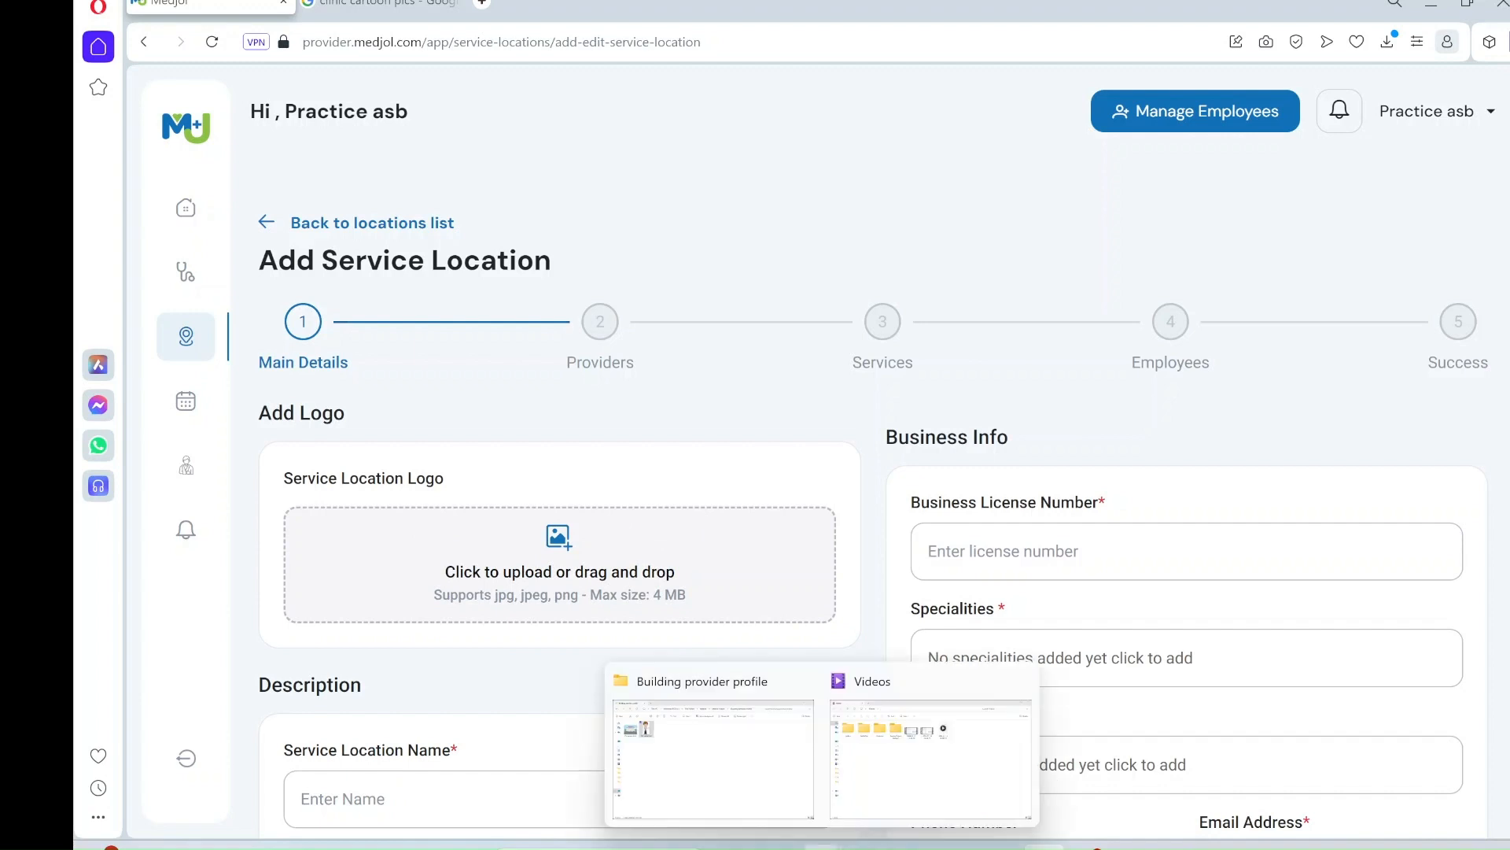
pyautogui.click(745, 779)
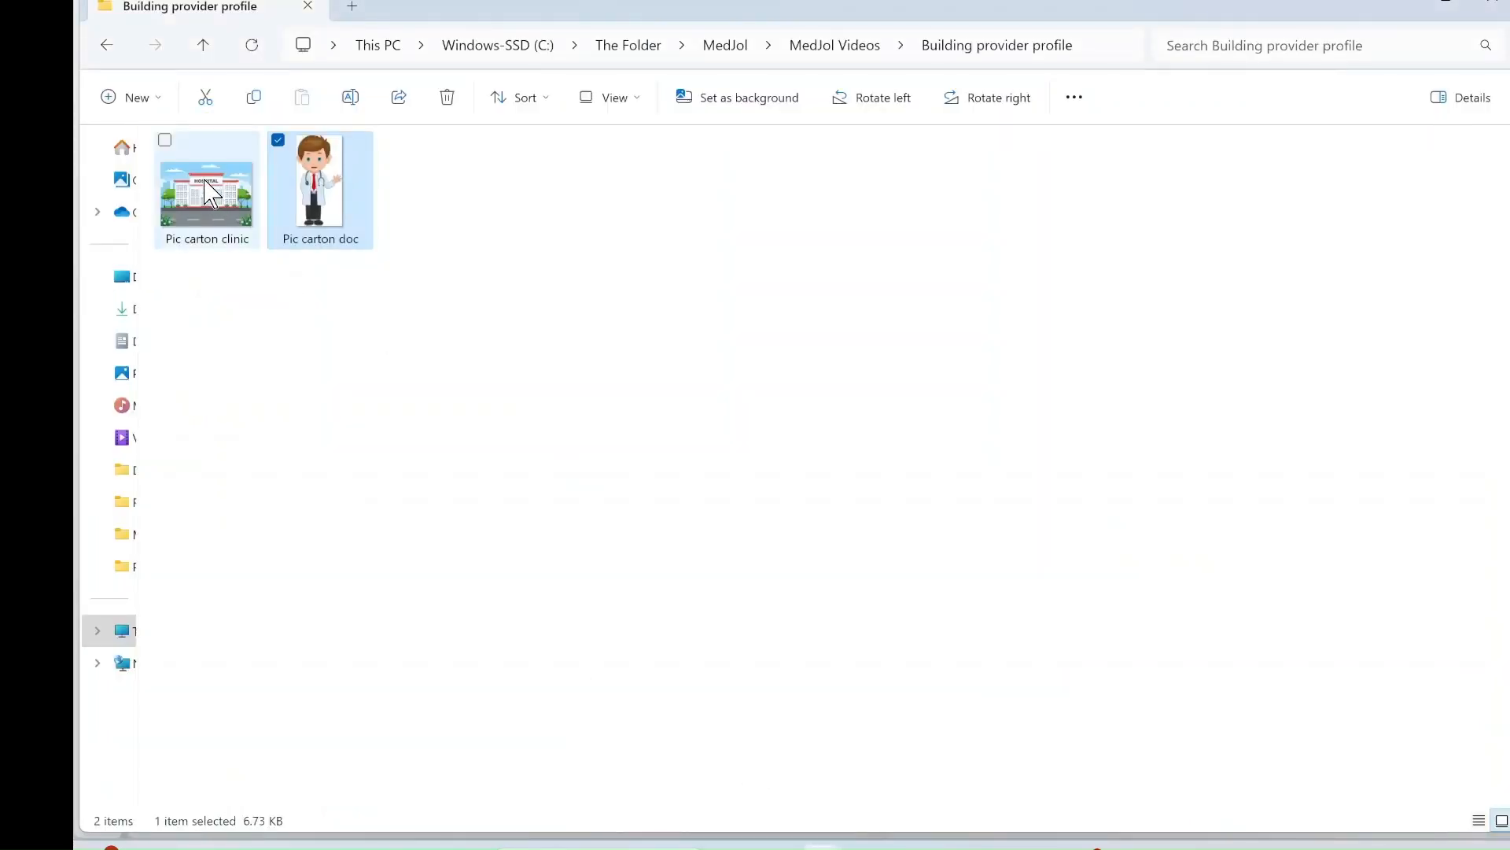
pyautogui.moveTo(211, 192); pyautogui.dragTo(652, 607)
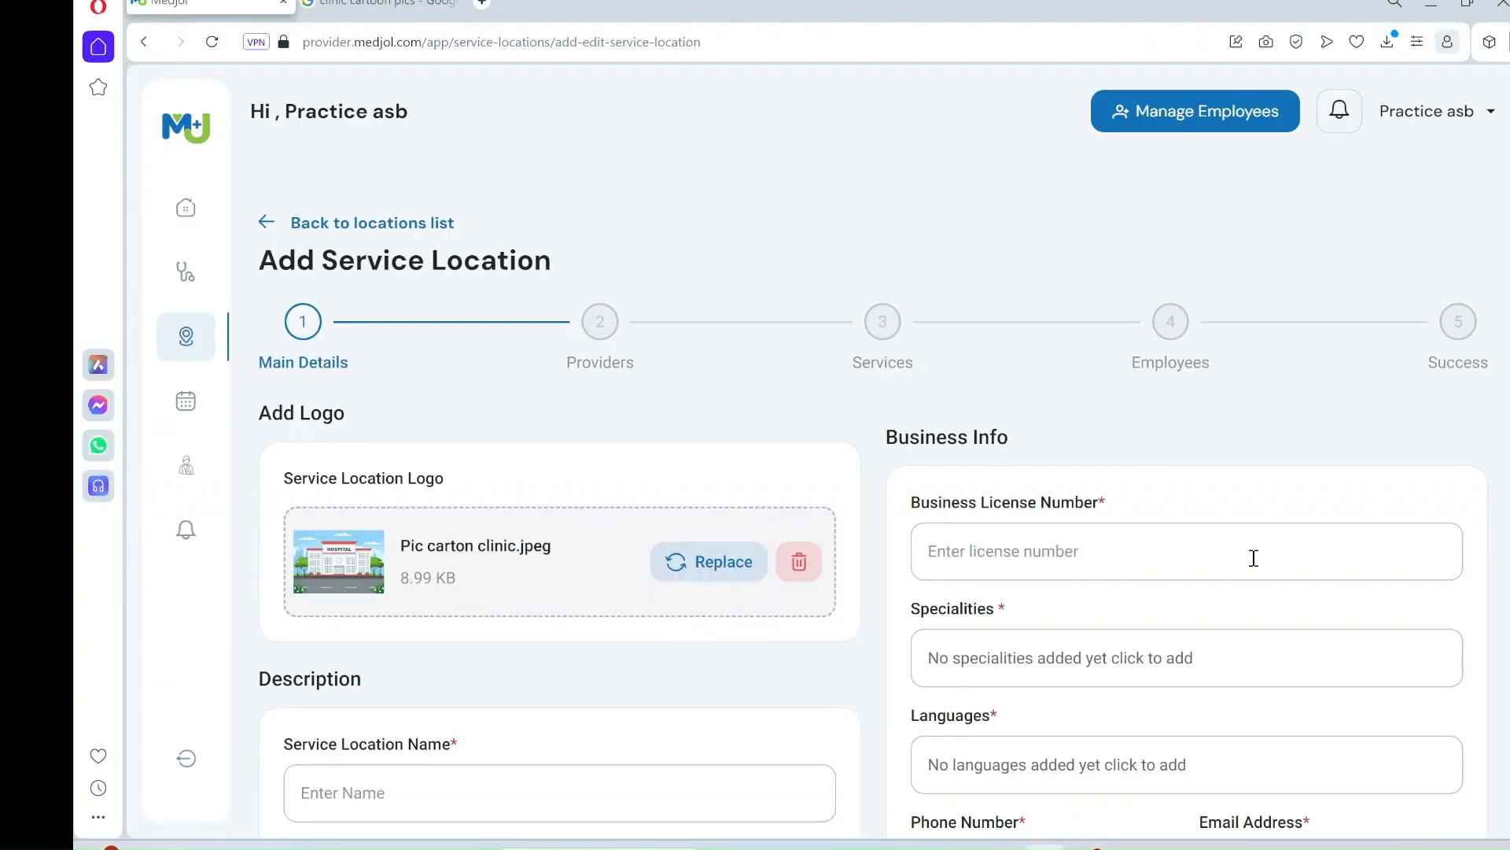
# - Name the location 'Clinic derm' with description 'We are the best. We provider dermatology'
pyautogui.scroll(-4, 1501, 285)
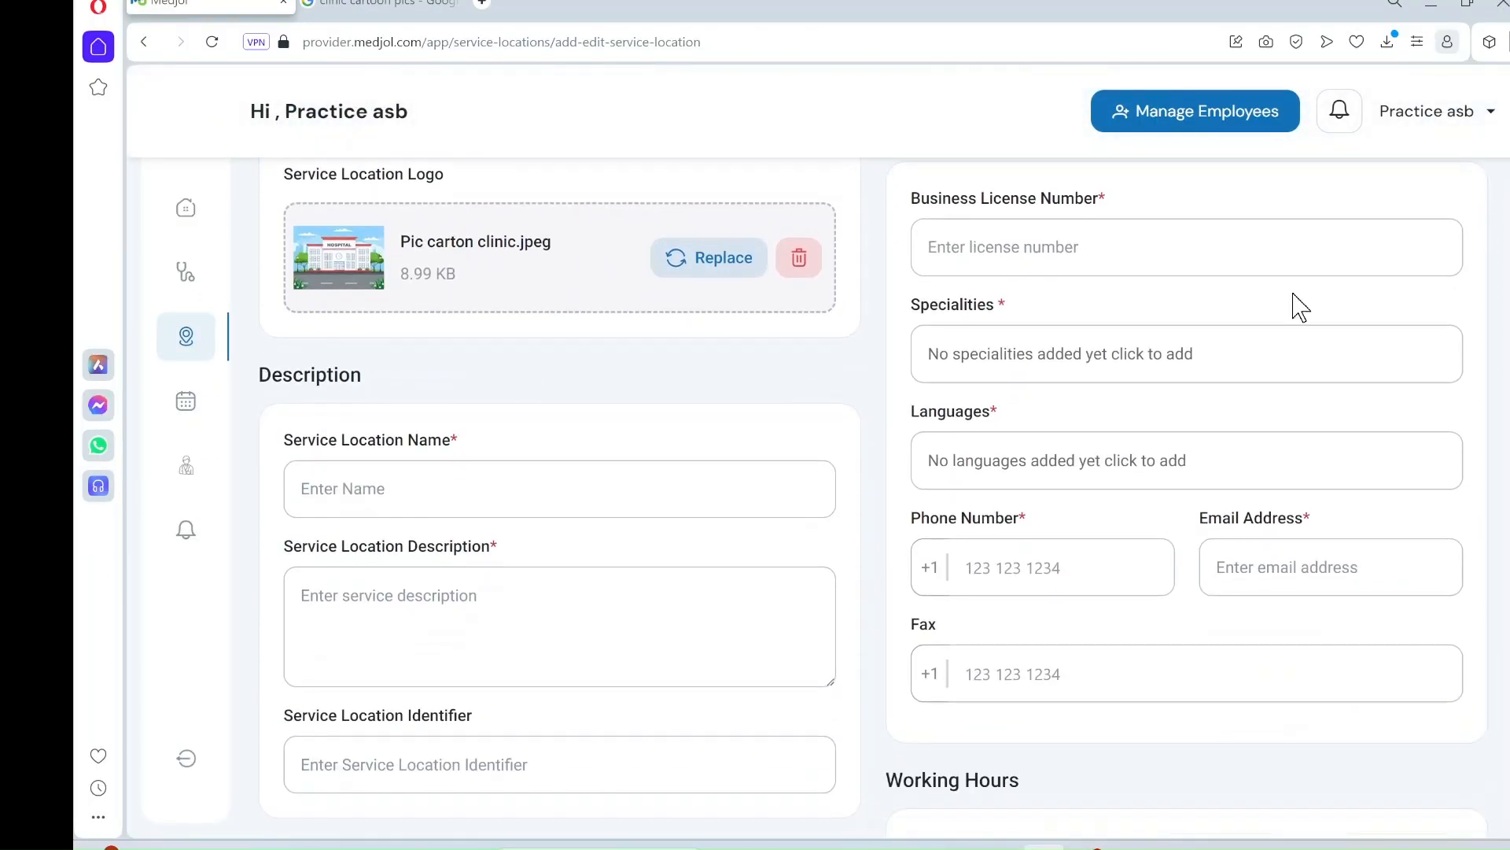
pyautogui.click(413, 474)
pyautogui.write('Clinc')
pyautogui.press('BackSpace')
pyautogui.write('ic')
pyautogui.write('derm')
pyautogui.click(376, 589)
pyautogui.write('We')
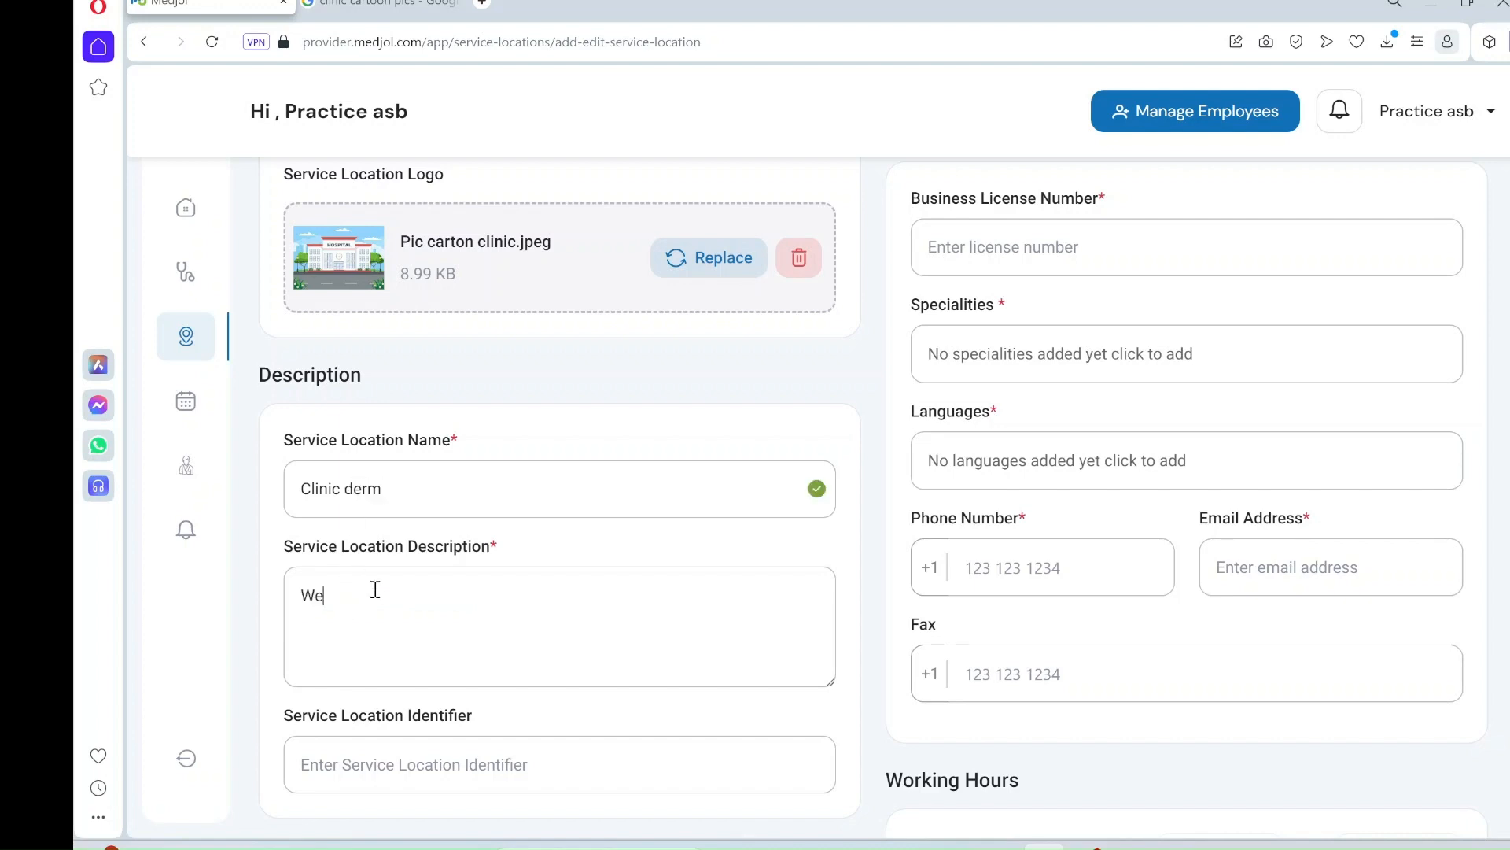
pyautogui.write(' are the best. We provider')
pyautogui.write('de')
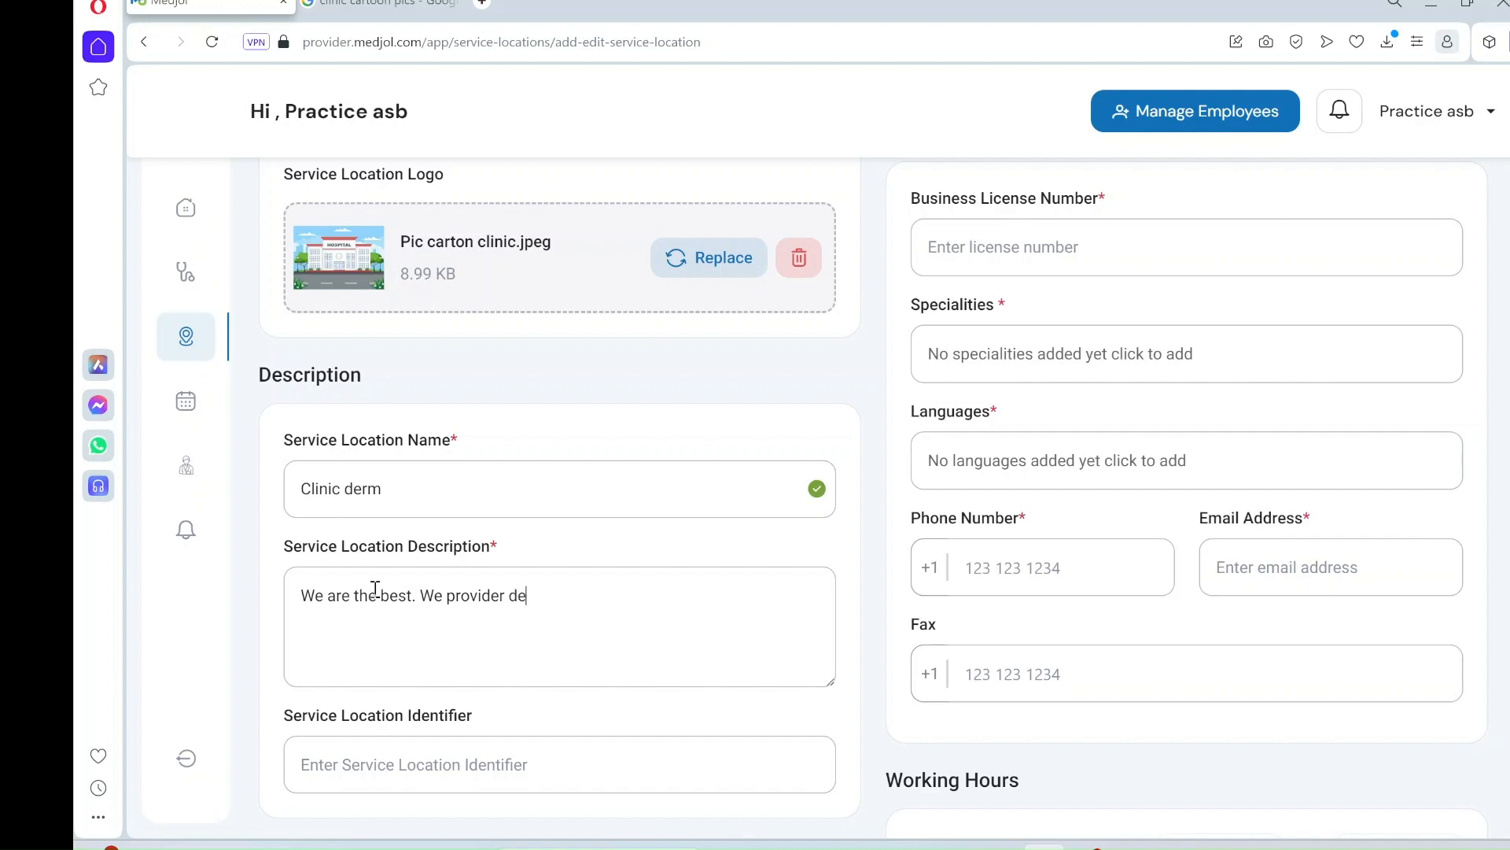
pyautogui.write('rmatology')
# - Choose RS from the suggestions as the location identifier
pyautogui.scroll(-3, 641, 573)
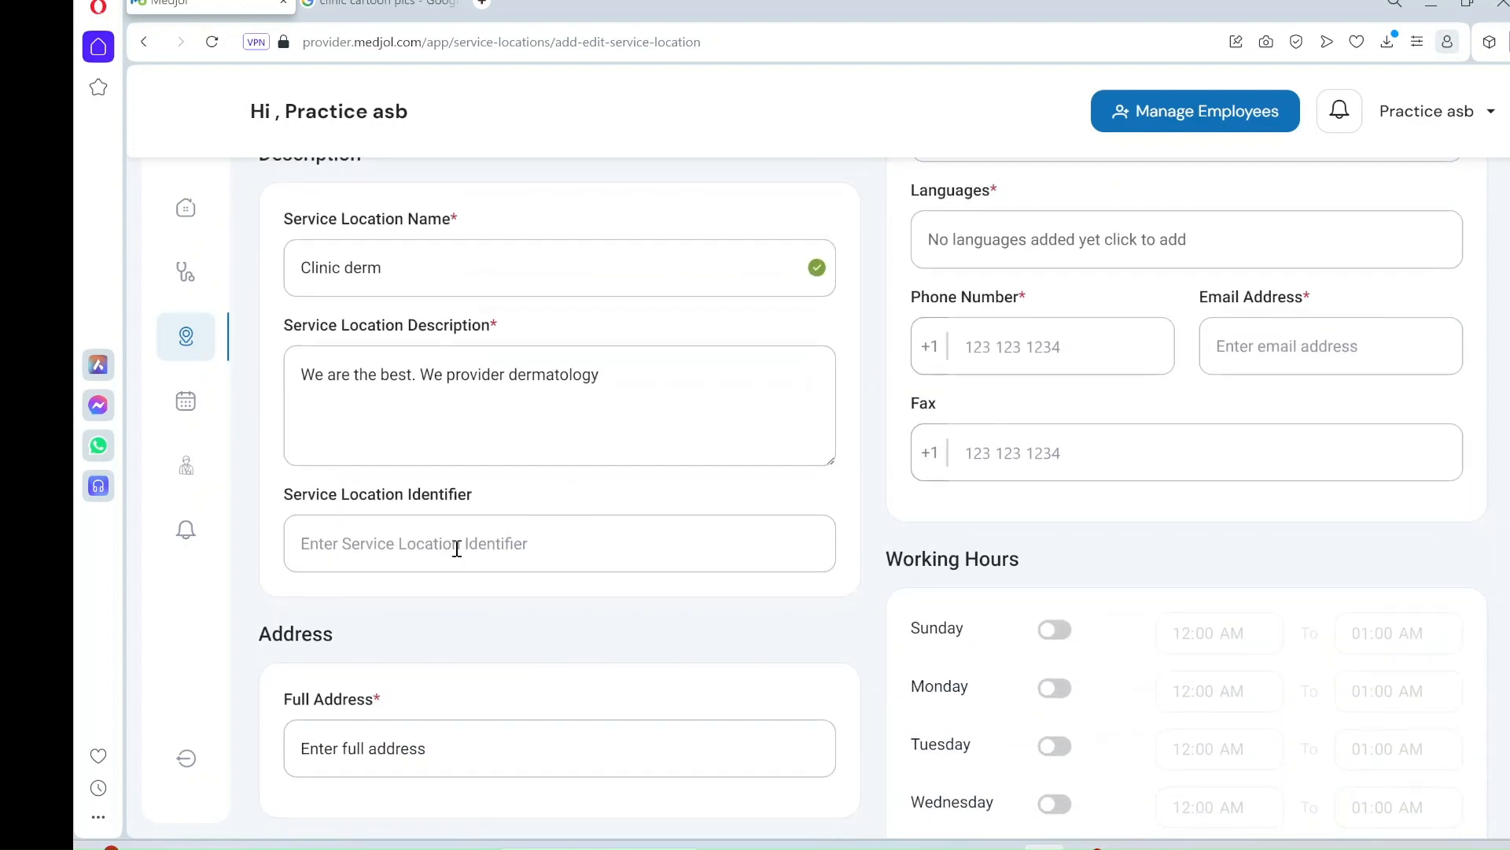
pyautogui.click(456, 550)
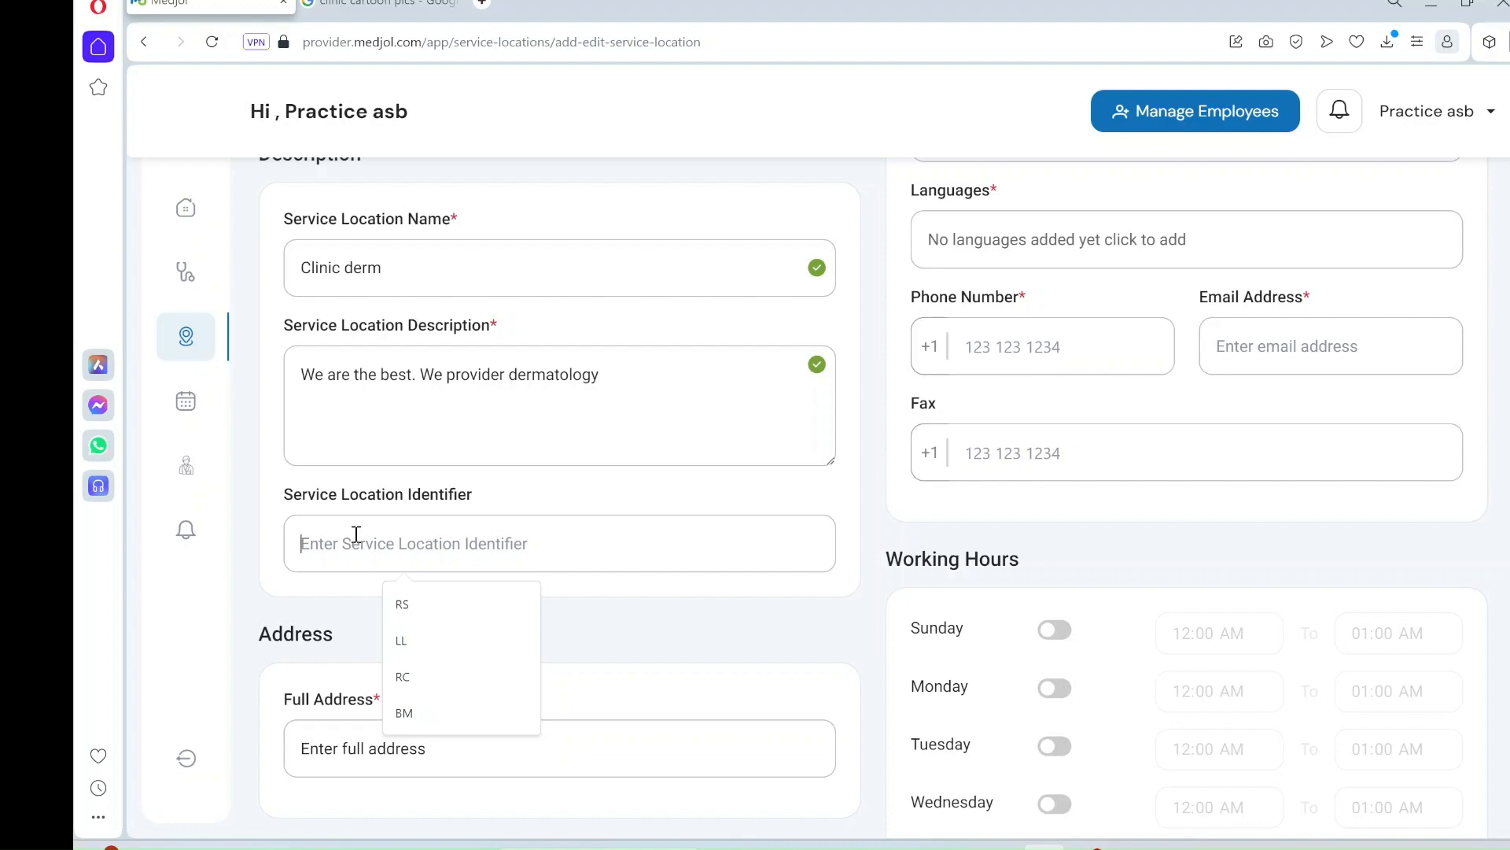
pyautogui.click(405, 605)
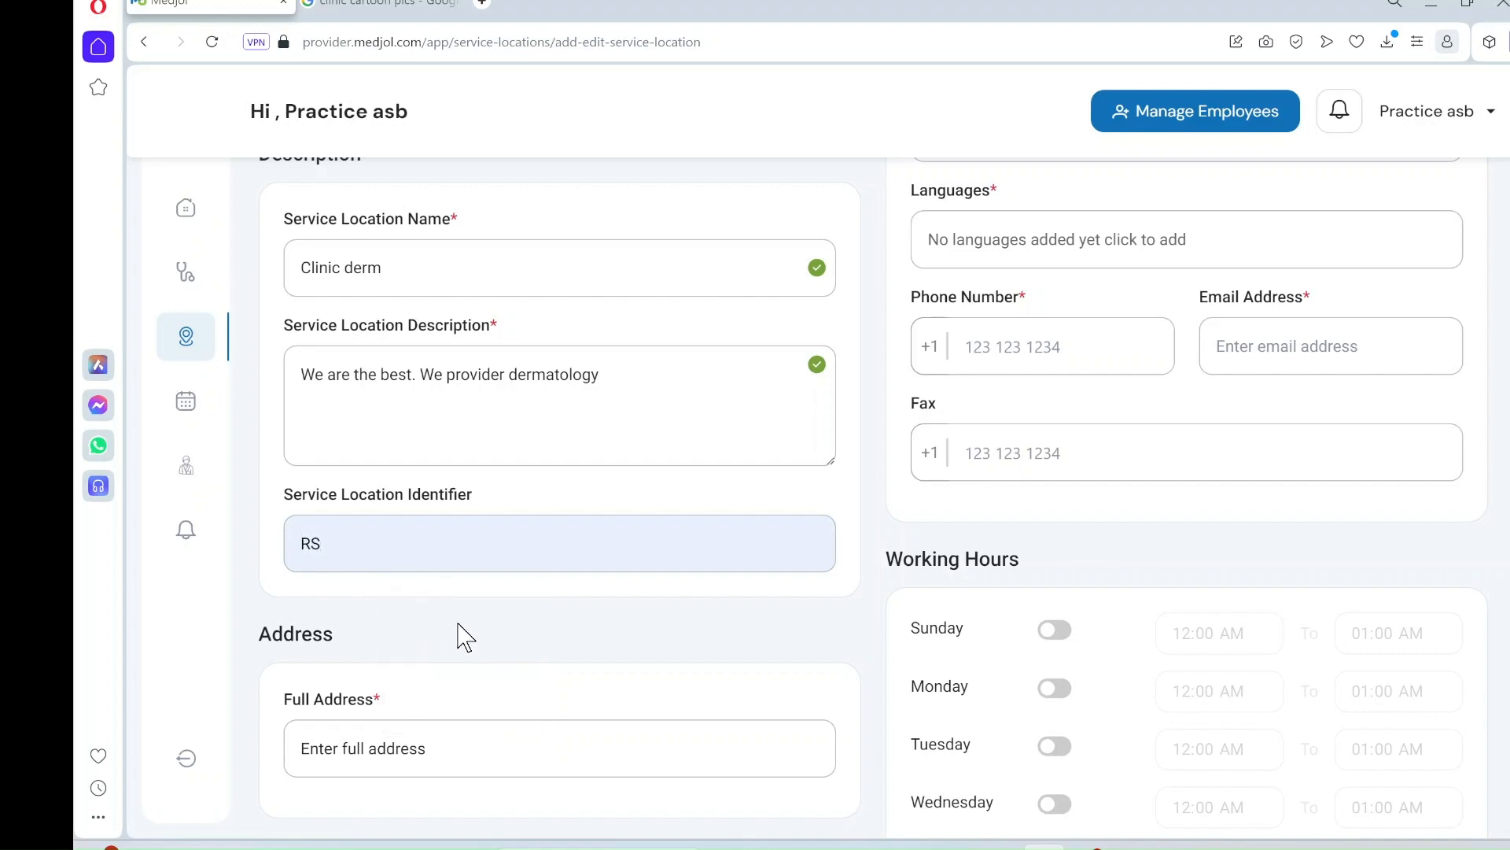
pyautogui.scroll(-4, 458, 635)
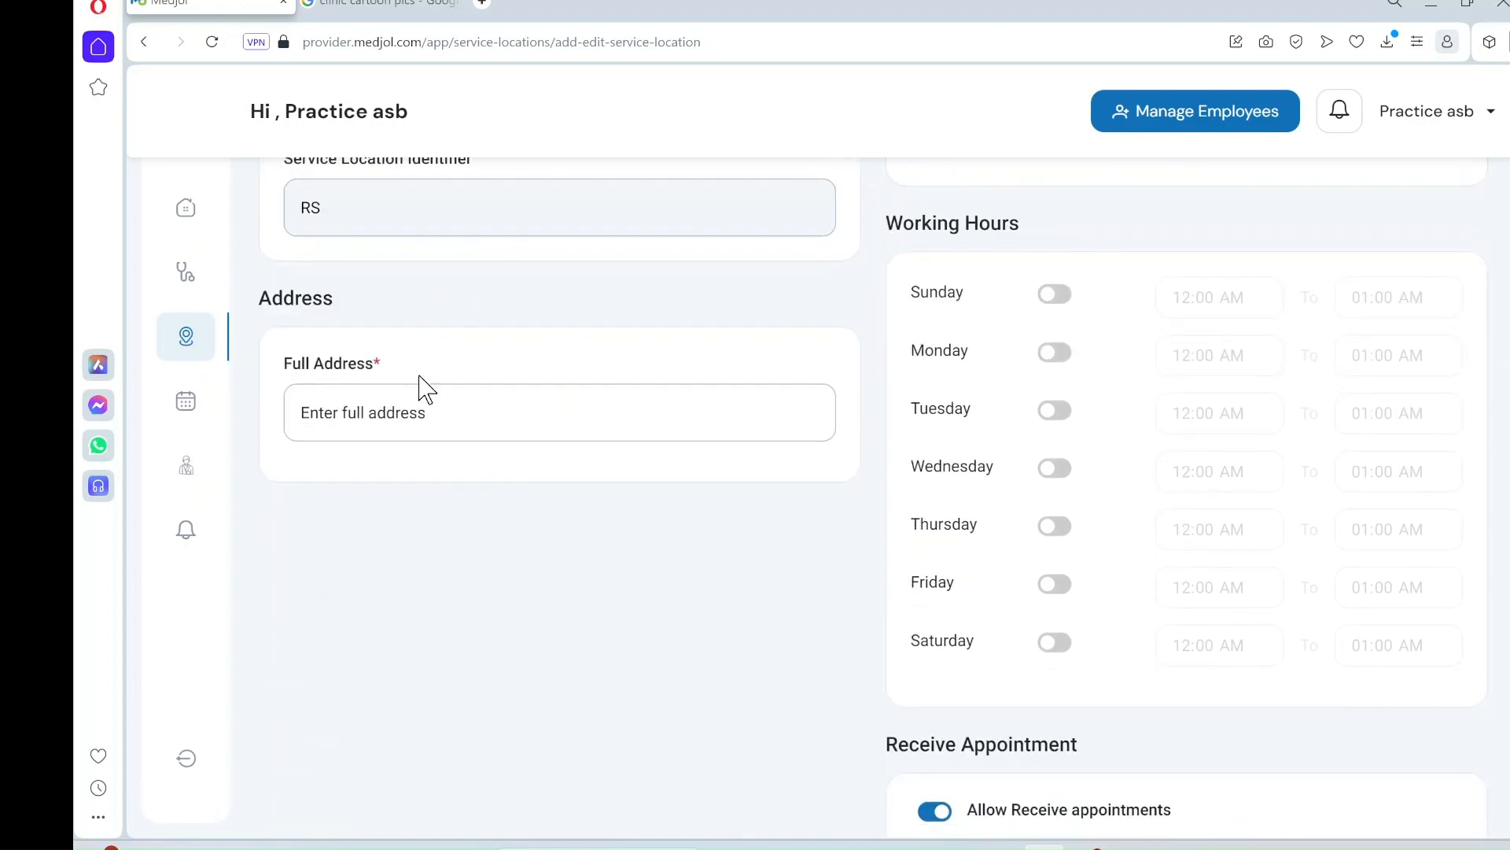
# - Enter and confirm the clinic's full street address, including suite, city, state and ZIP code
pyautogui.click(401, 411)
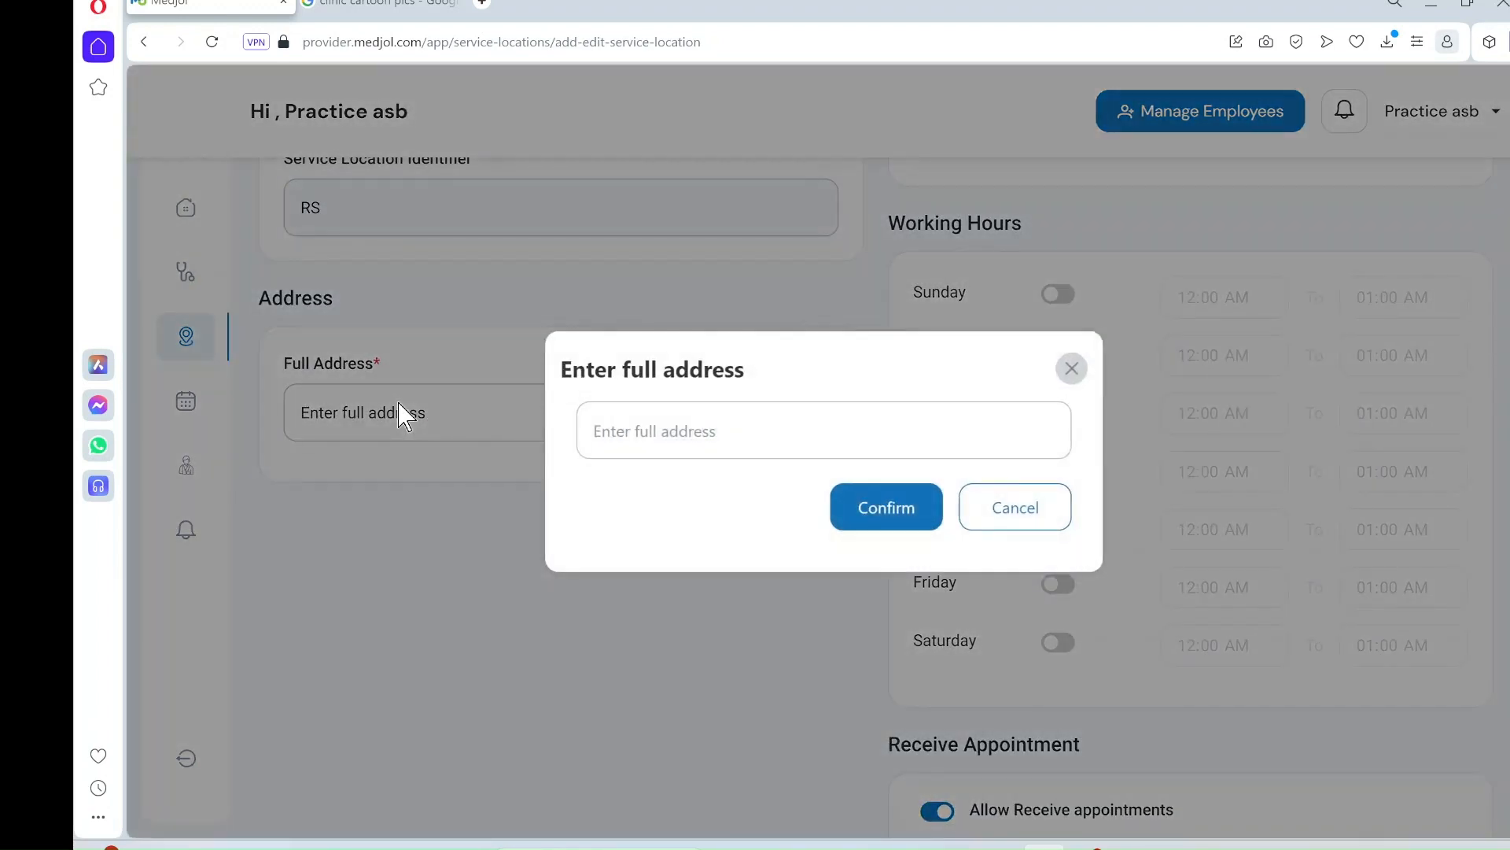
pyautogui.click(664, 434)
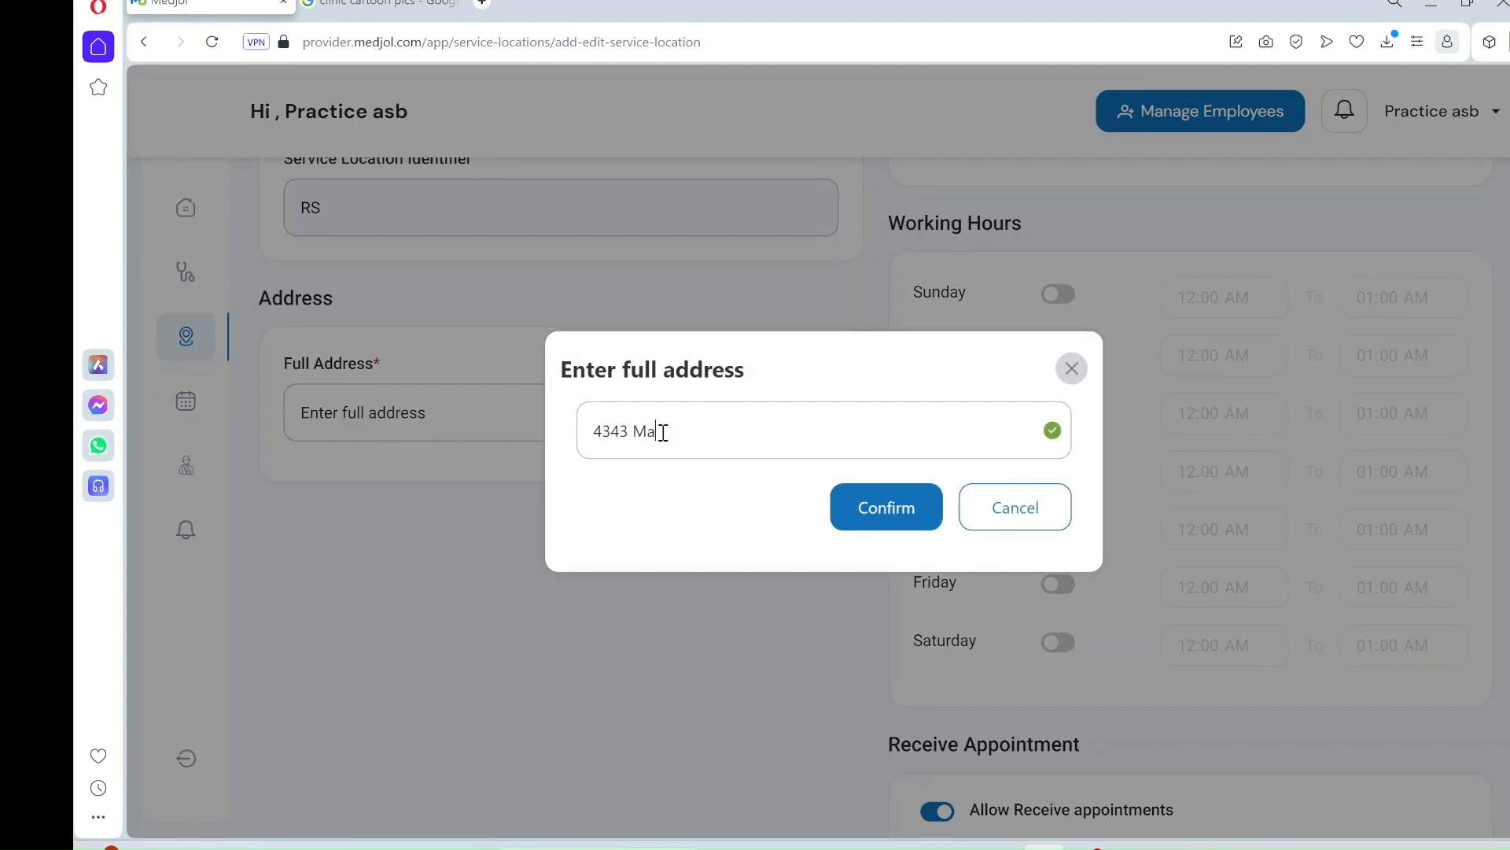
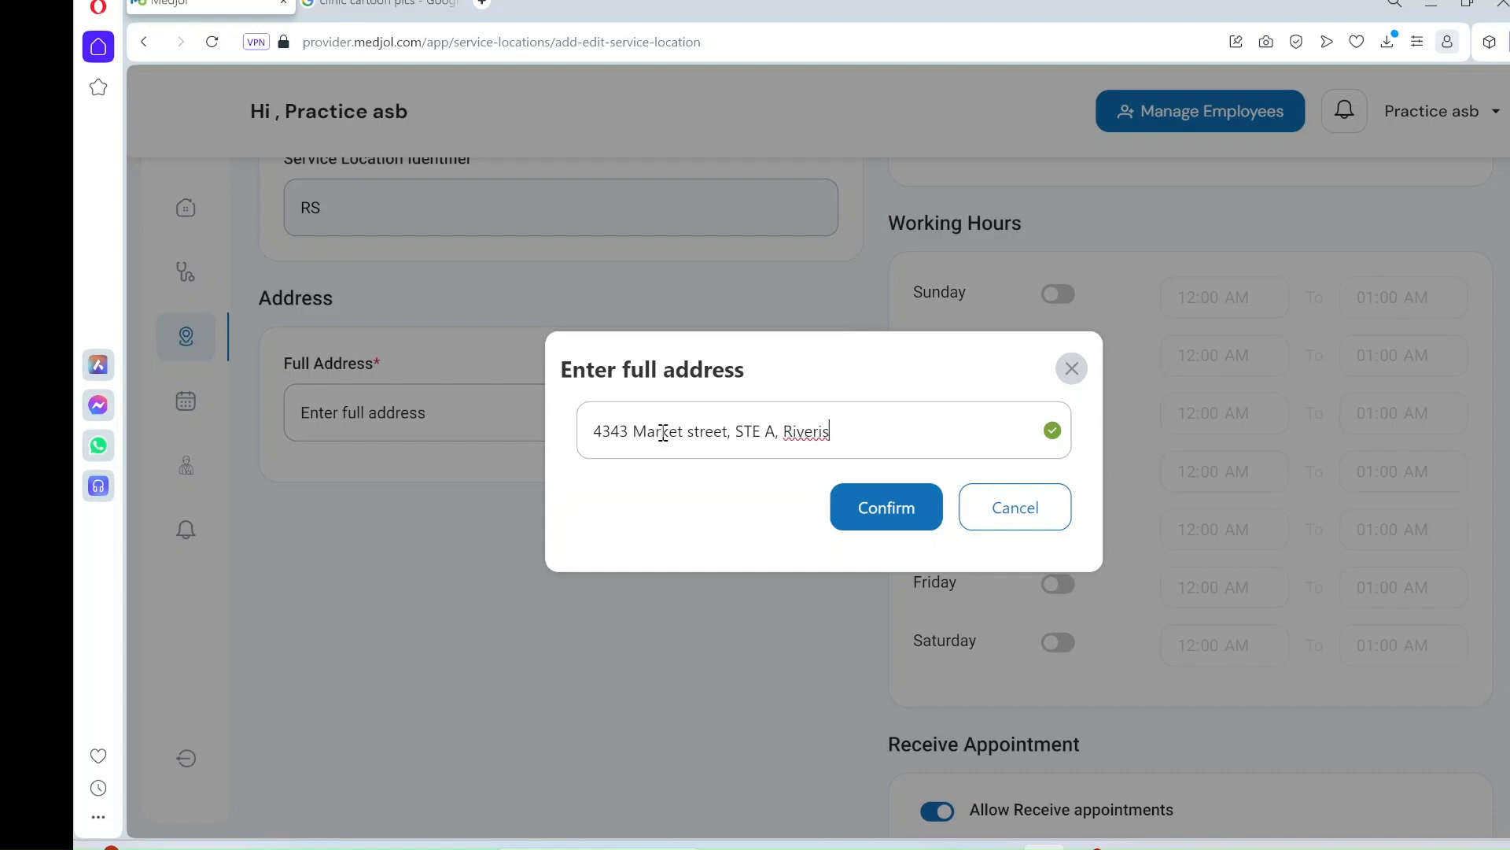
pyautogui.press('BackSpace')
pyautogui.press('BackSpace')
pyautogui.press('BackSpace')
pyautogui.press('BackSpace')
pyautogui.hotkey('ctrl', 'a')
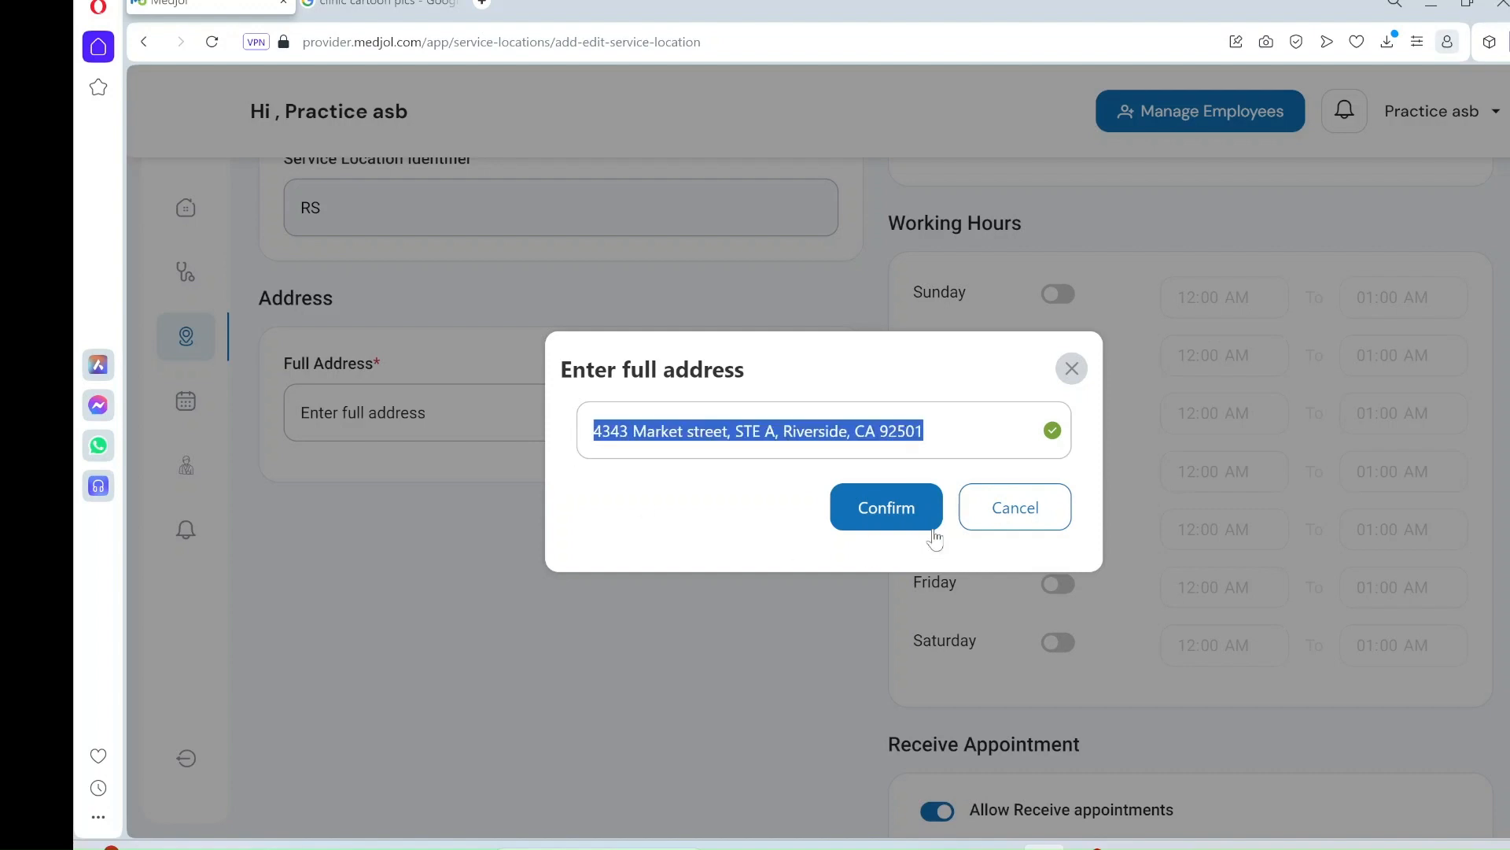
pyautogui.click(886, 512)
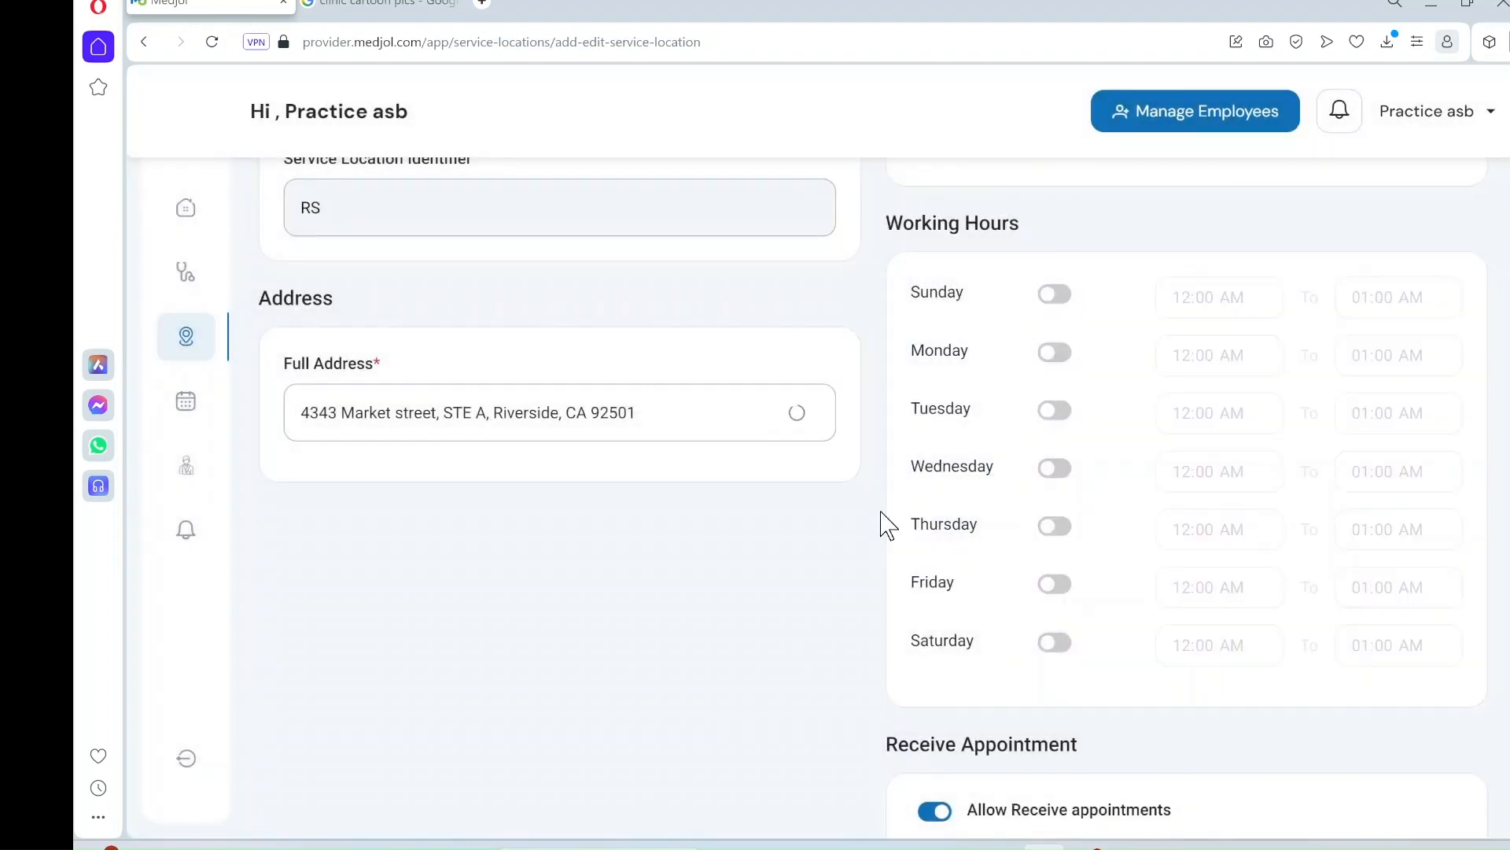
# - Enter 12345 as the location's business license number
pyautogui.scroll(-3, 887, 523)
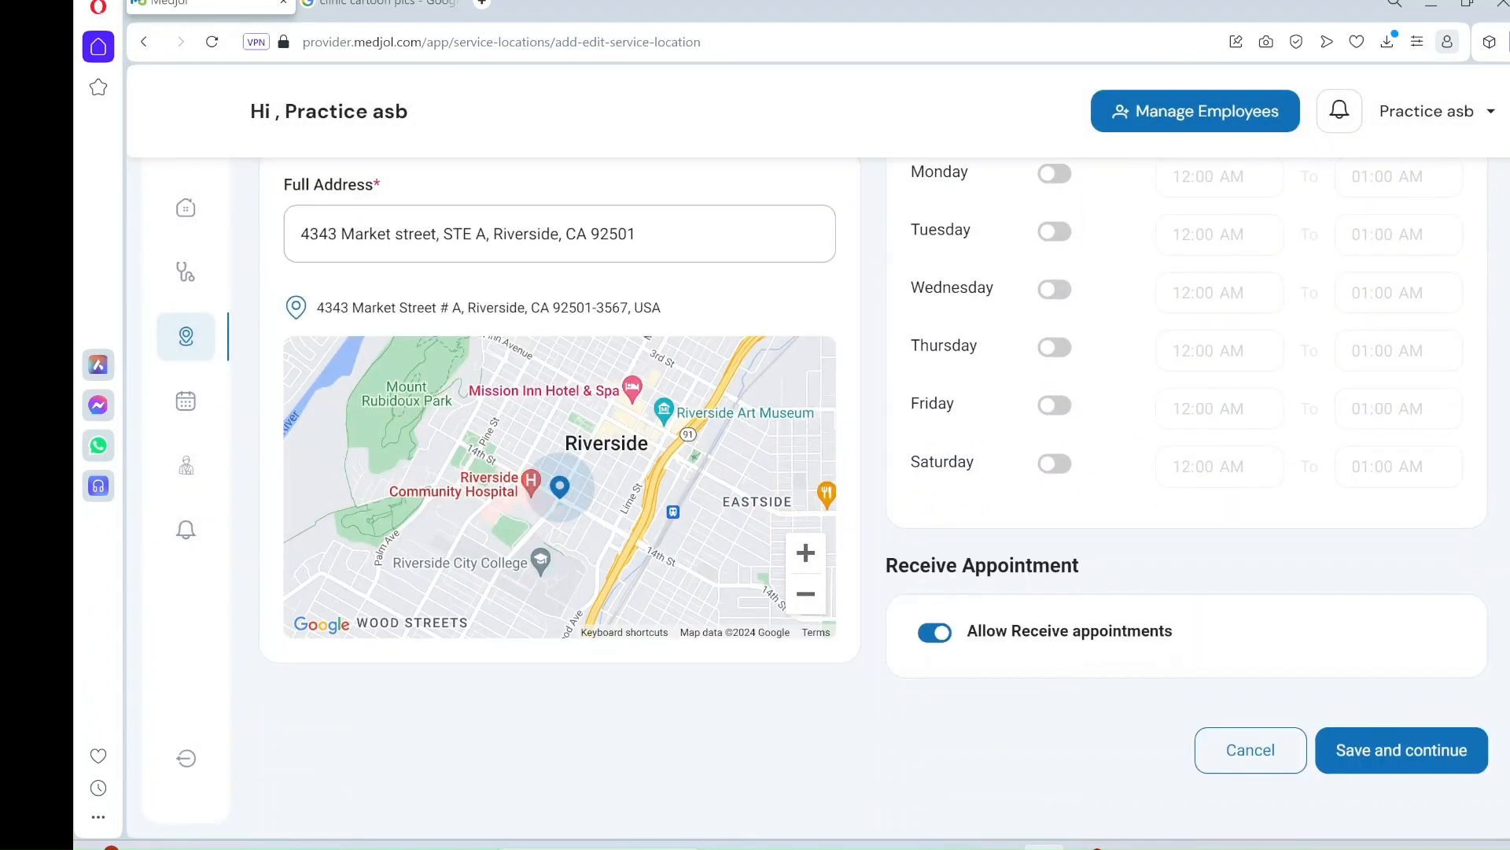
pyautogui.scroll(12, 1348, 489)
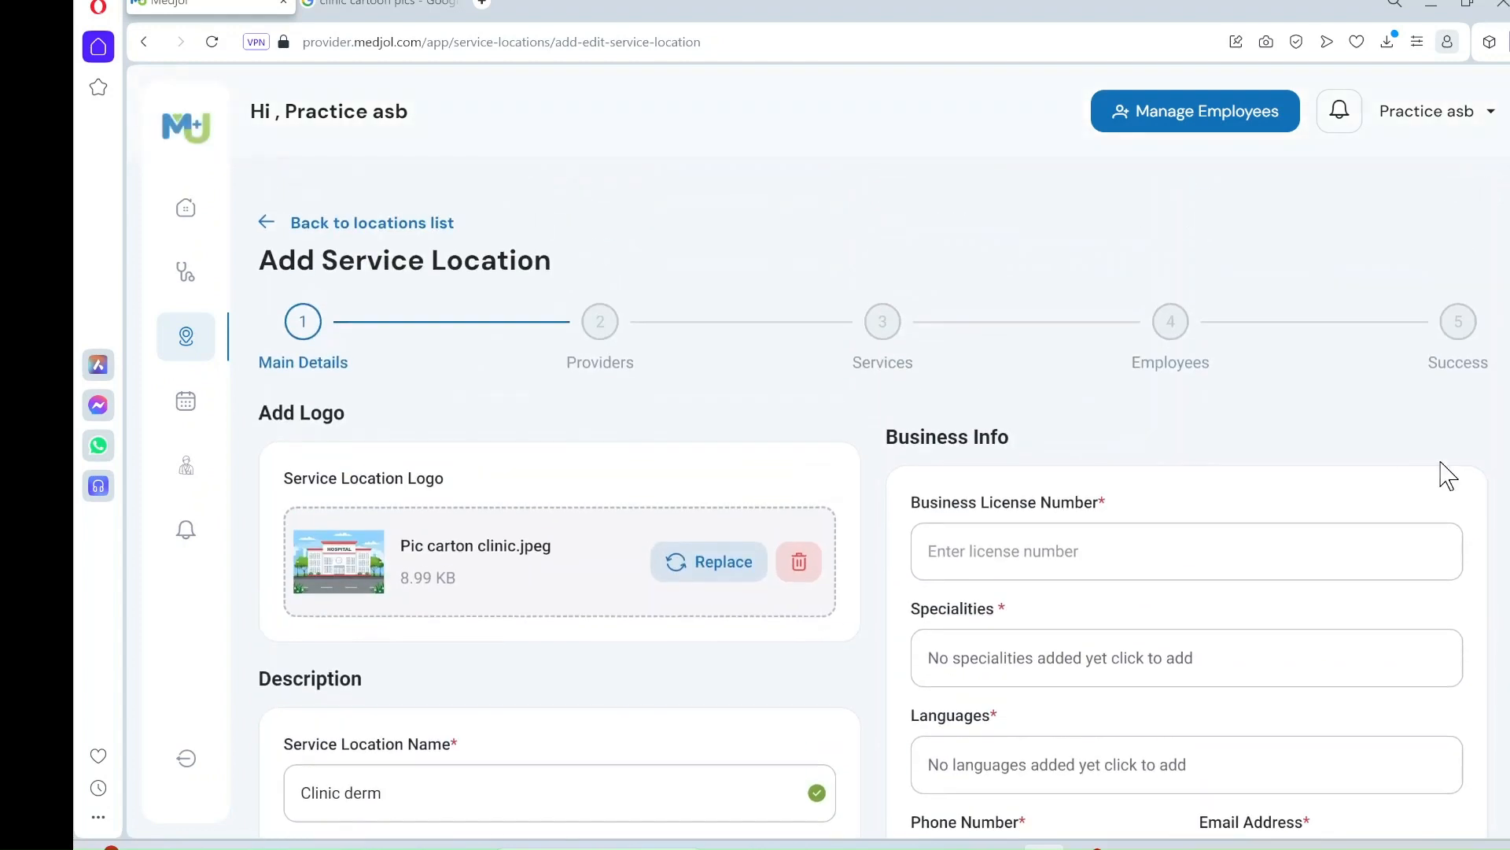
pyautogui.scroll(-4, 1447, 476)
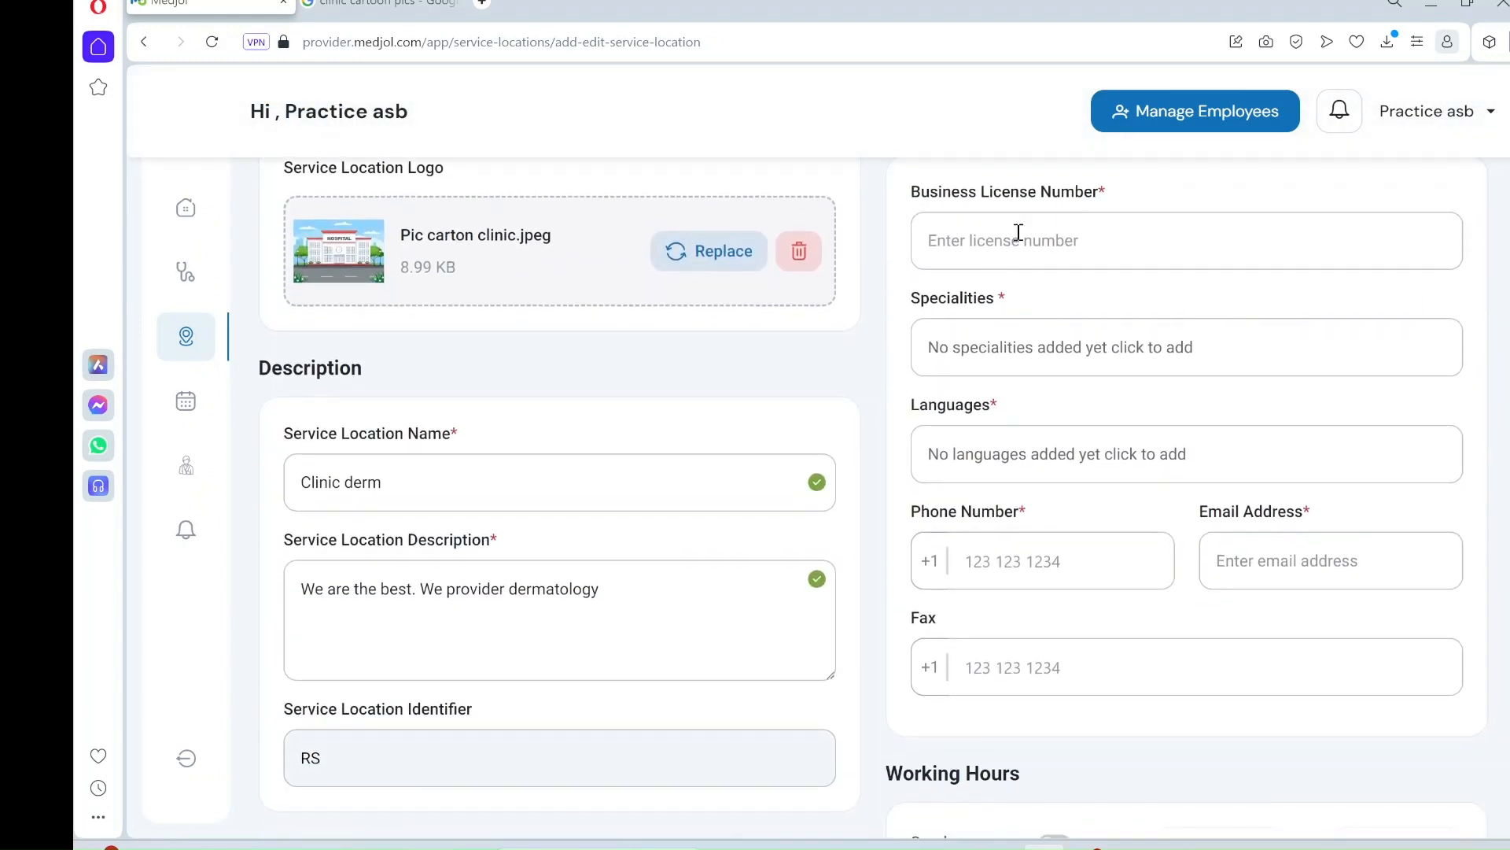
pyautogui.click(1003, 244)
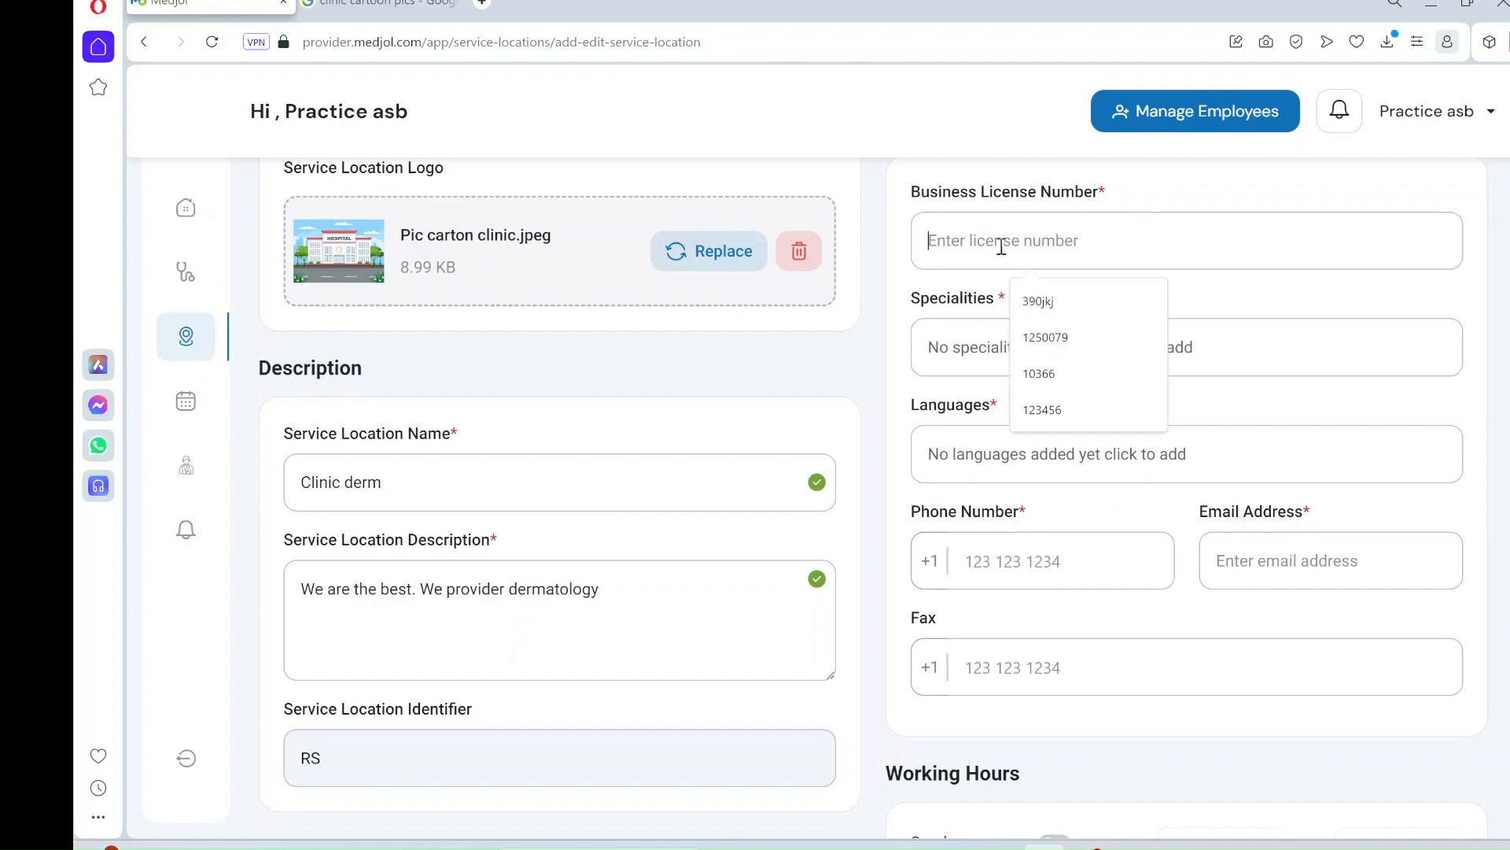
pyautogui.write('12345')
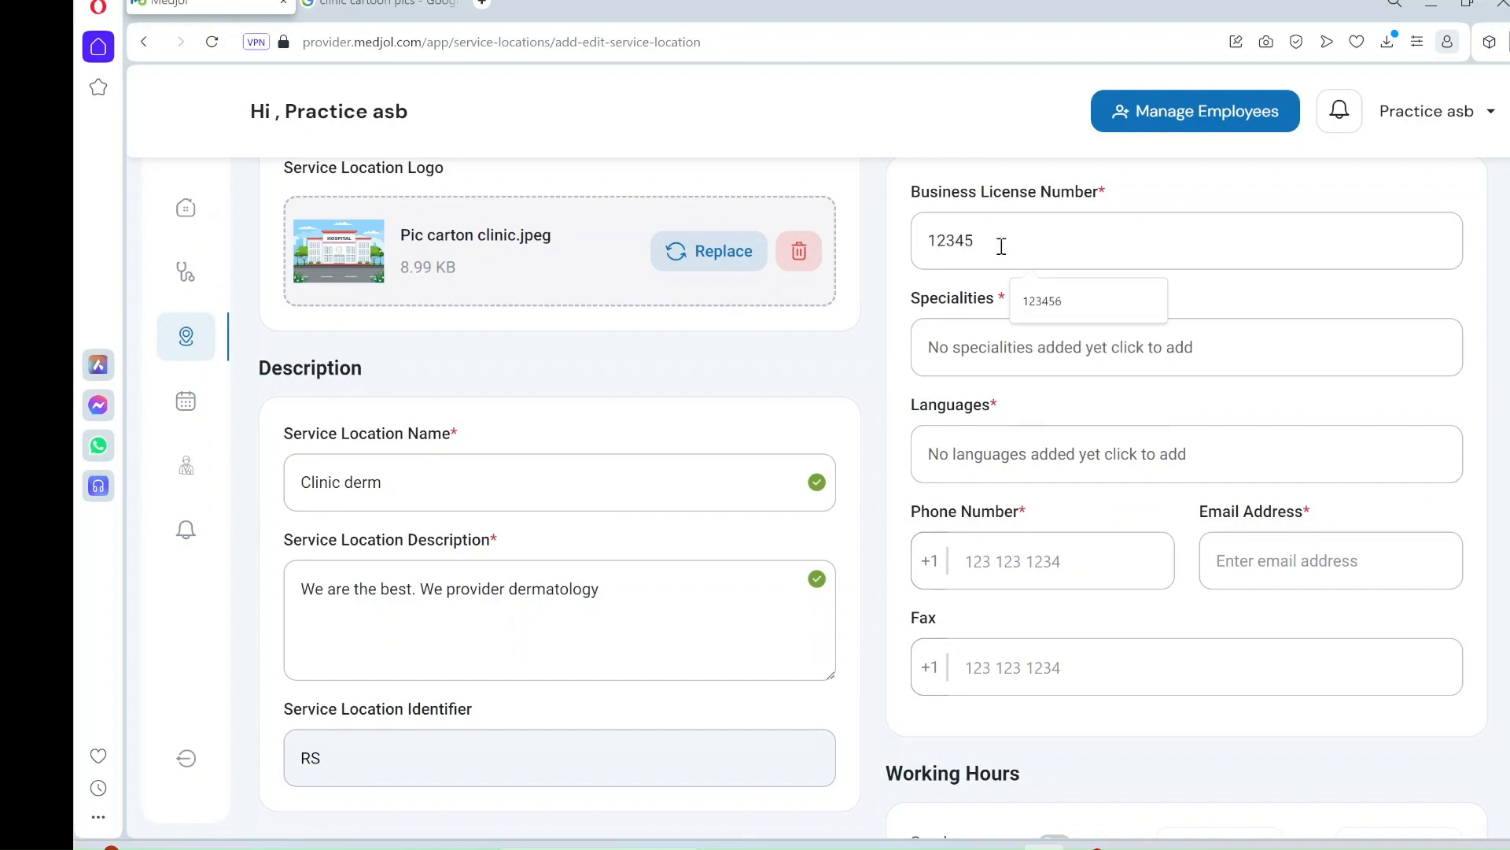
# - Add Dermatology and Family Medicine as the location's specialities
pyautogui.click(985, 356)
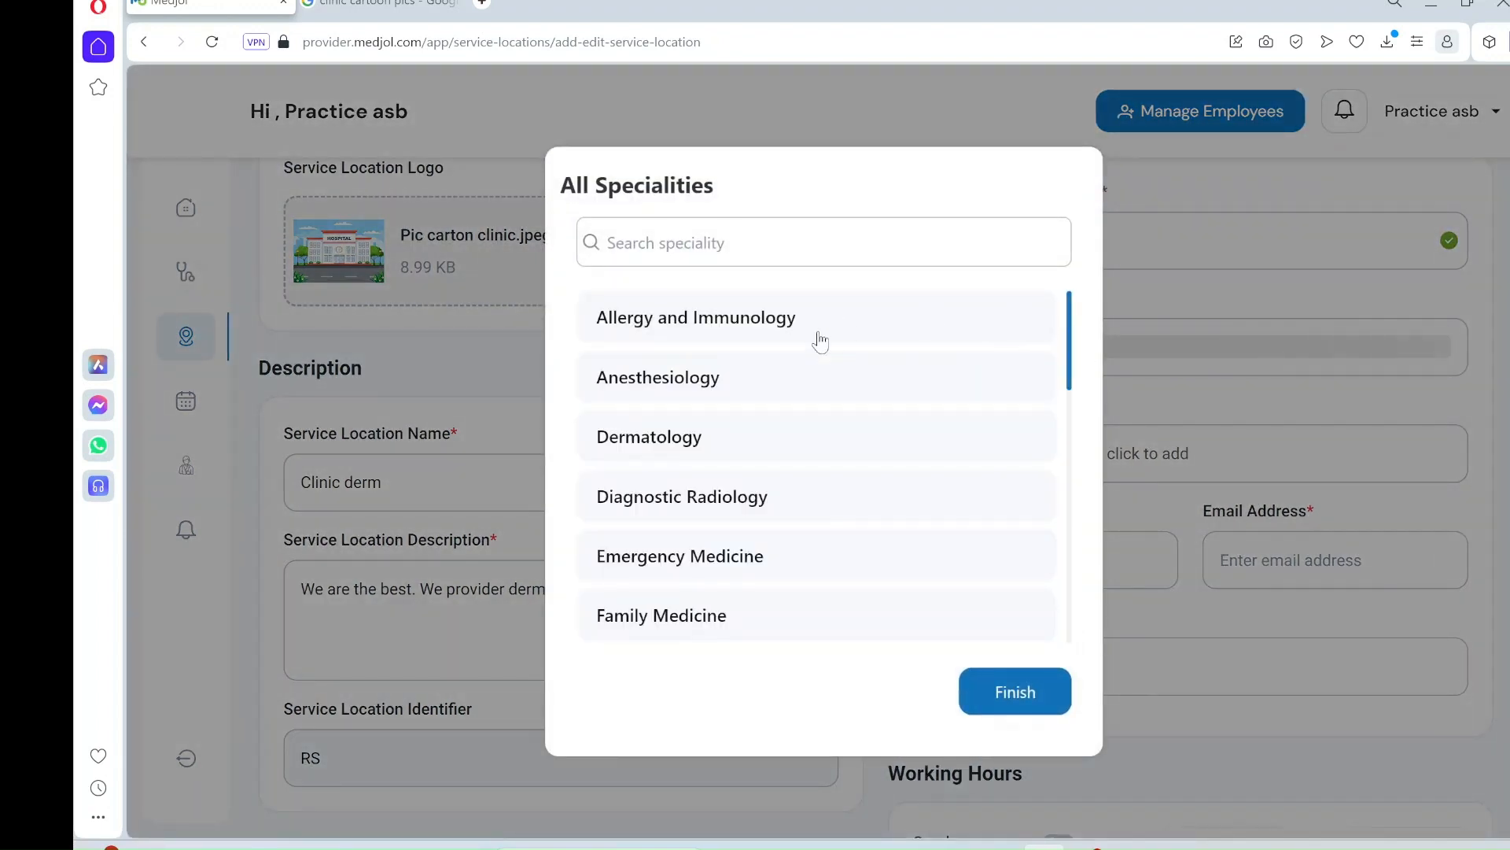
pyautogui.click(690, 448)
pyautogui.click(950, 625)
pyautogui.click(993, 559)
pyautogui.click(993, 556)
pyautogui.click(1034, 702)
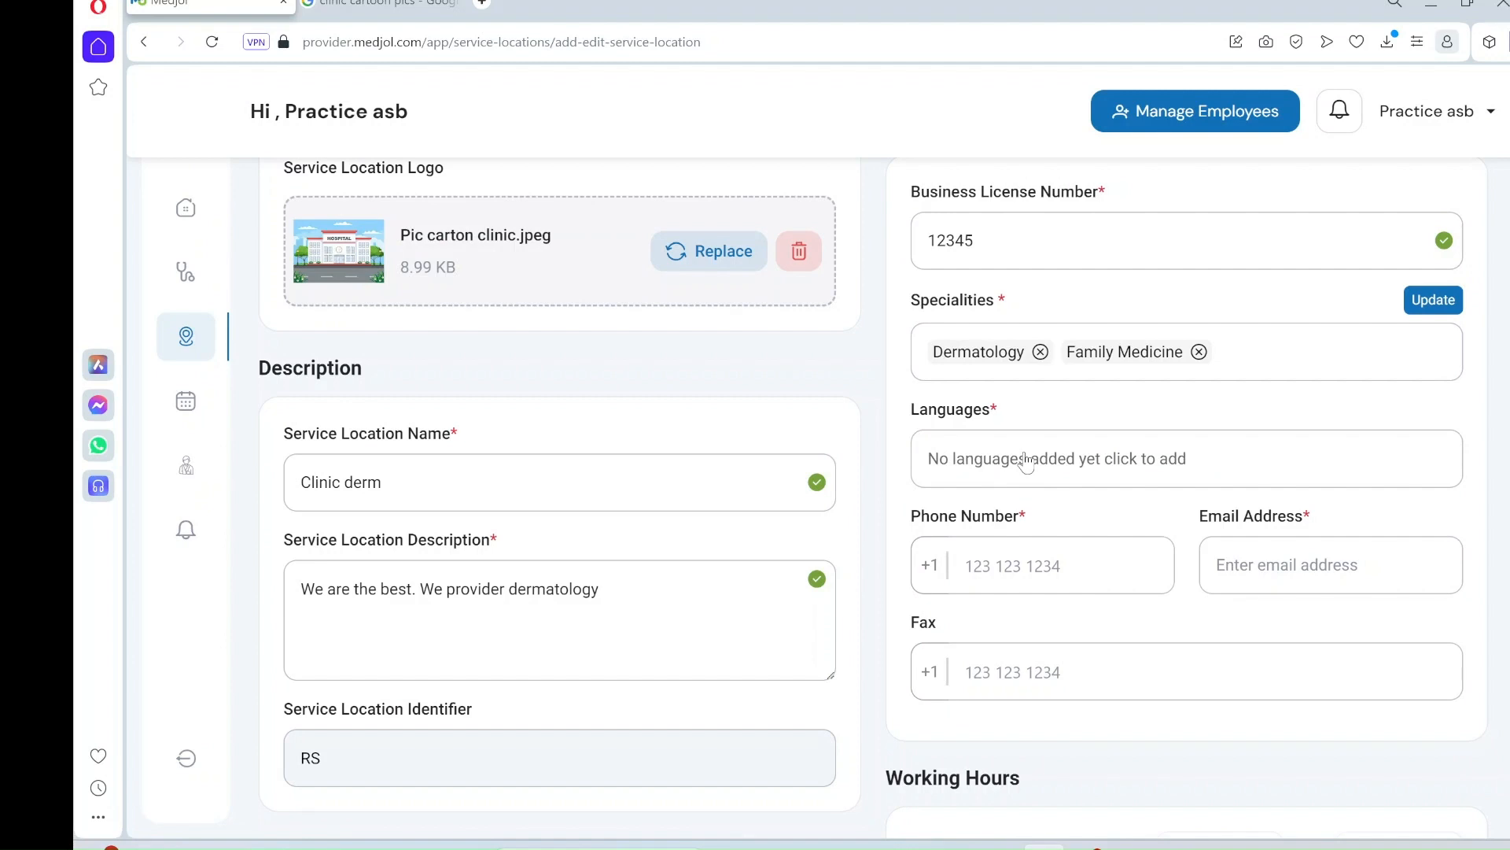
pyautogui.click(1027, 463)
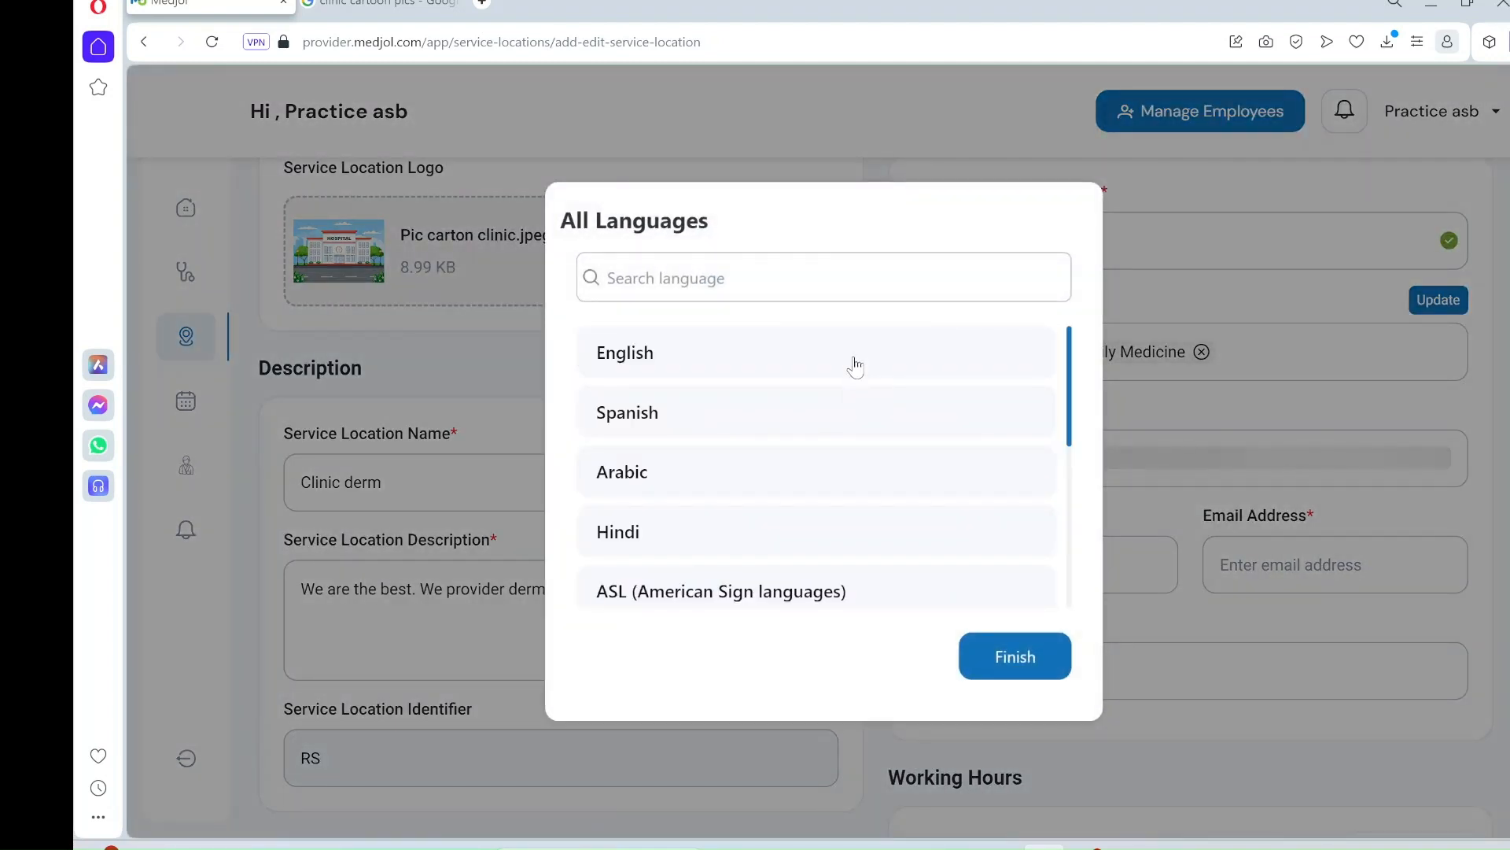
# - Select English, Spanish, Arabic and Korean as the location's languages
pyautogui.click(855, 366)
pyautogui.click(845, 409)
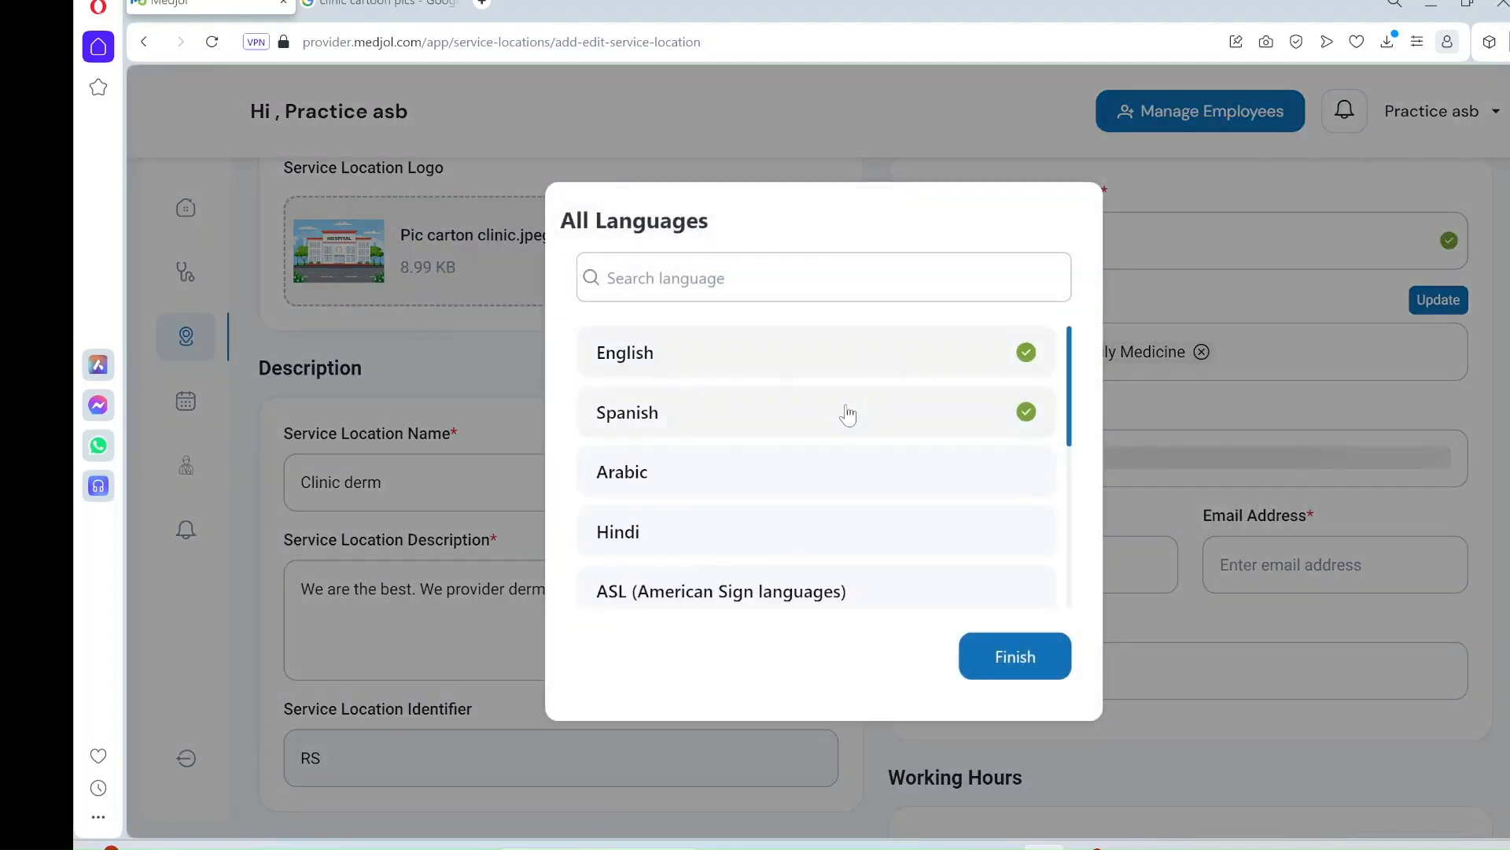
pyautogui.click(860, 480)
pyautogui.click(997, 476)
pyautogui.click(998, 476)
pyautogui.click(682, 282)
pyautogui.moveTo(1072, 376); pyautogui.dragTo(1081, 508)
pyautogui.write('kor')
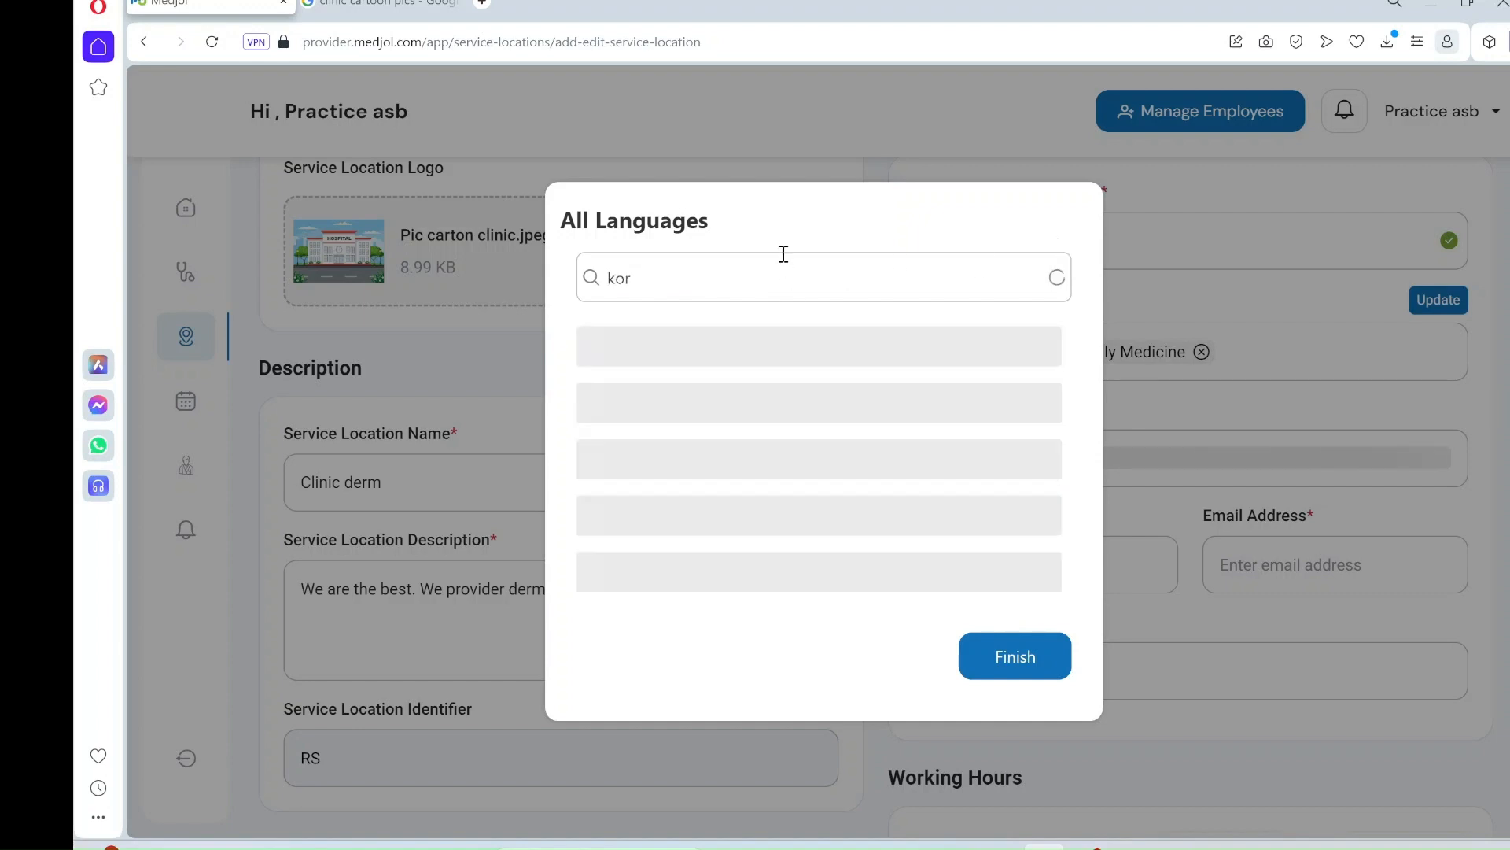
pyautogui.click(634, 410)
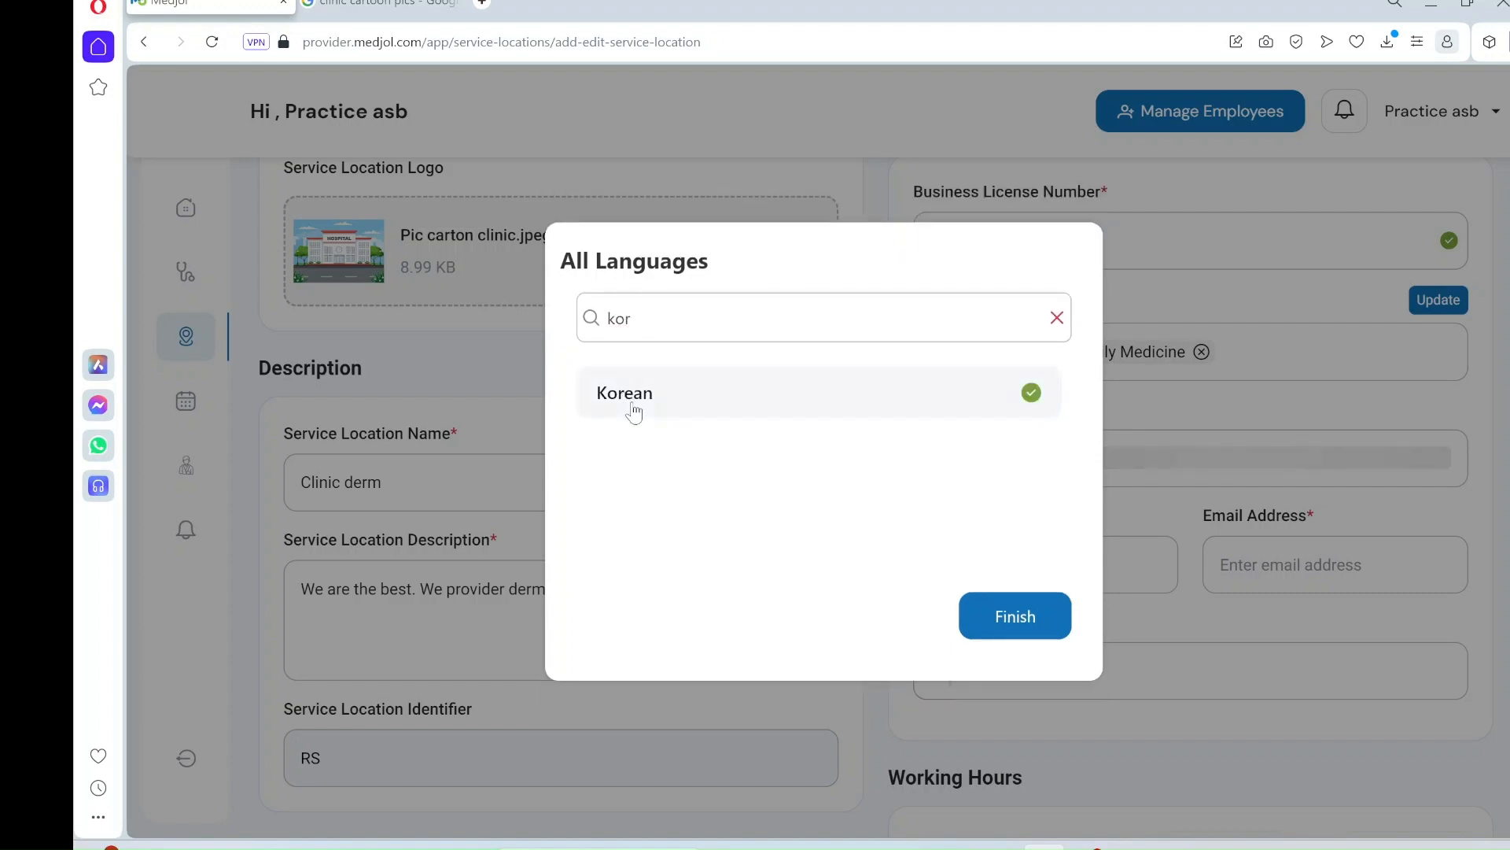
pyautogui.click(692, 396)
pyautogui.click(692, 396)
pyautogui.click(1015, 630)
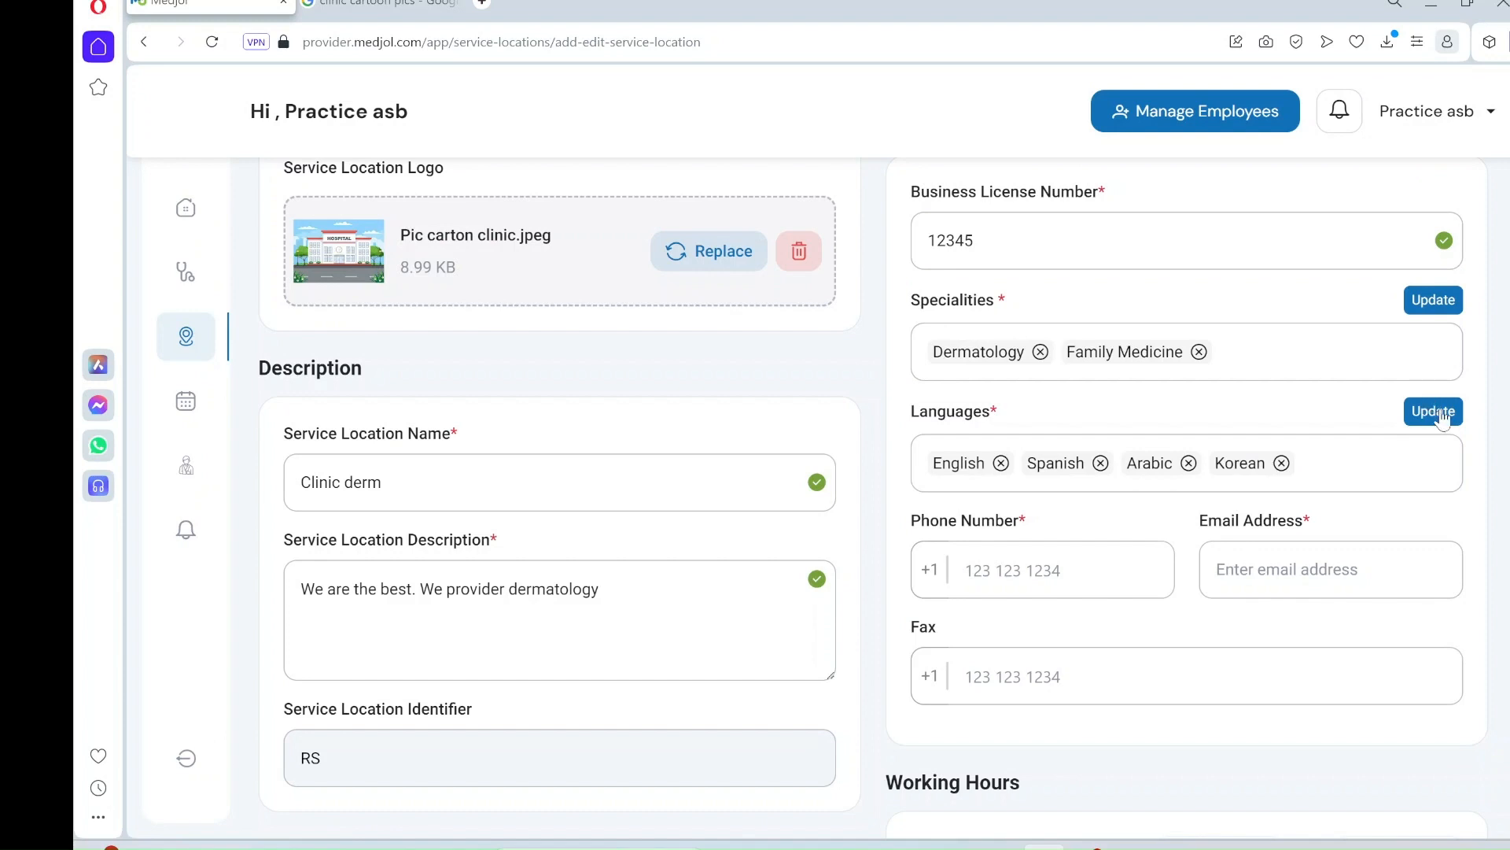
# - Fill in the location's phone number, contact e-mail address and fax number
pyautogui.scroll(-2, 1443, 419)
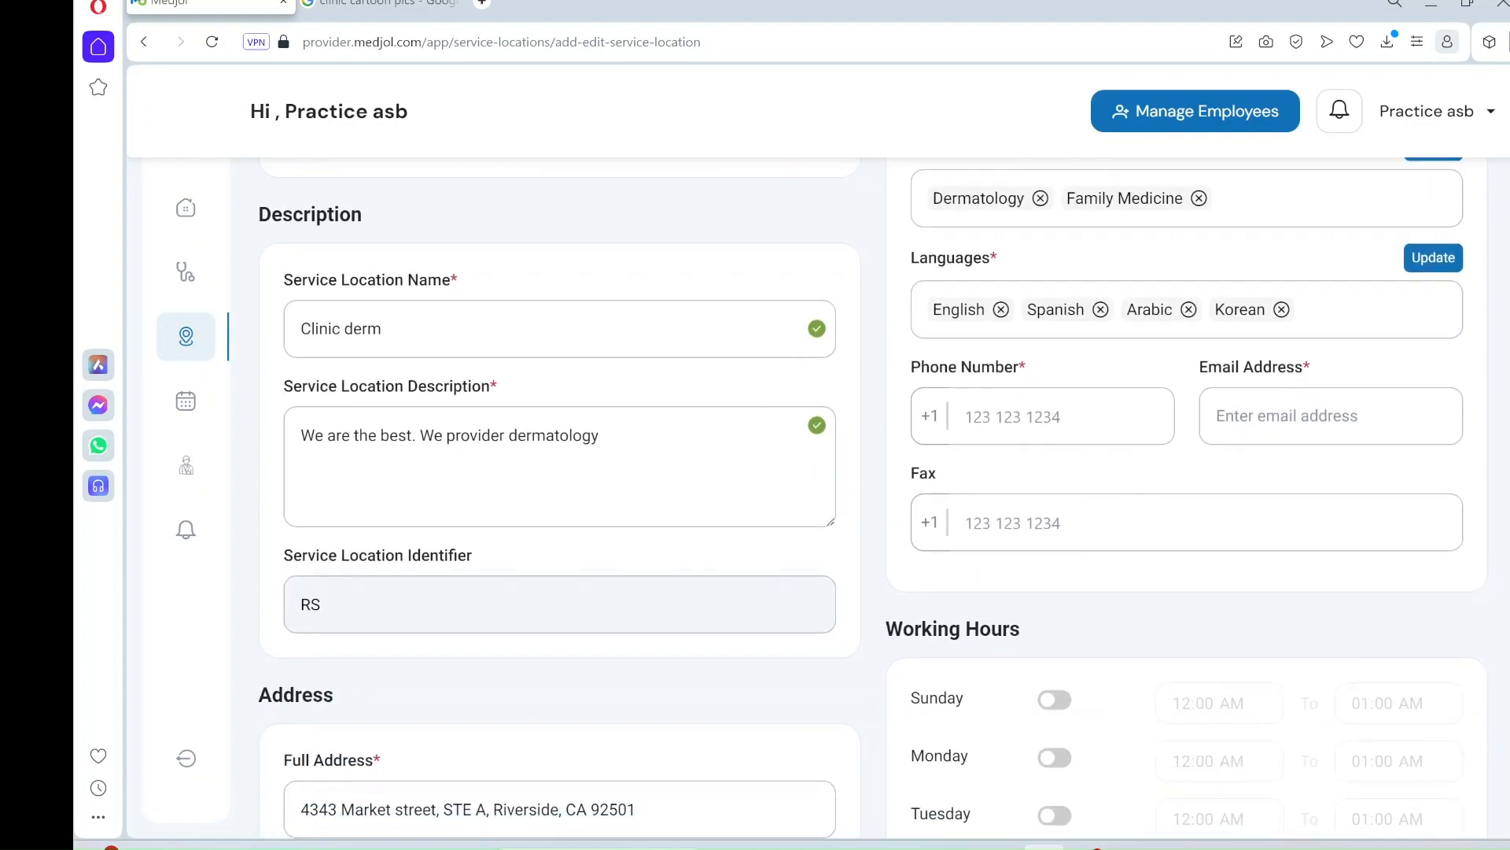
pyautogui.scroll(-1, 872, 498)
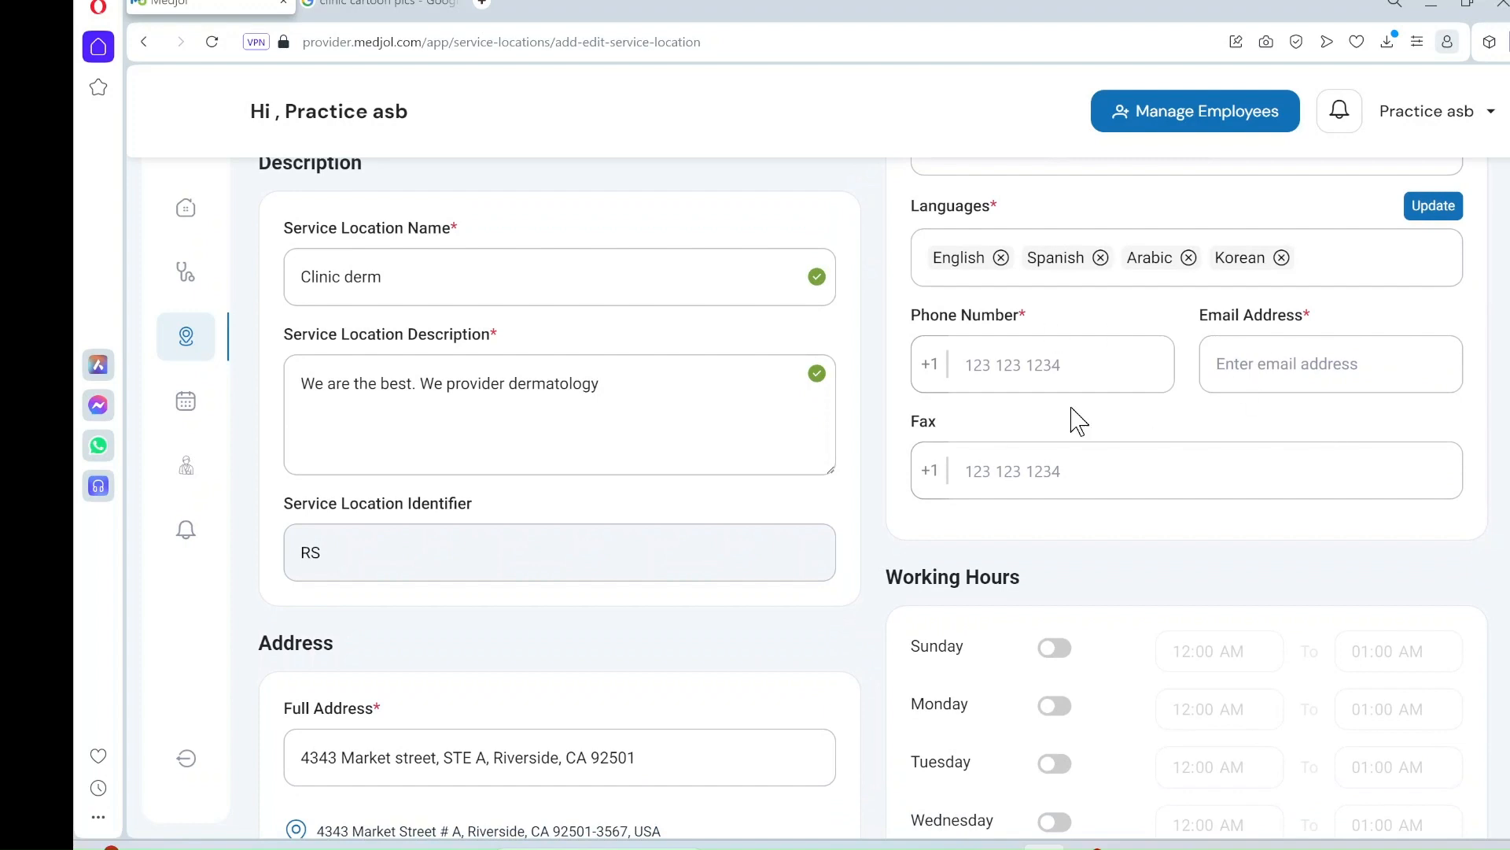
pyautogui.click(957, 369)
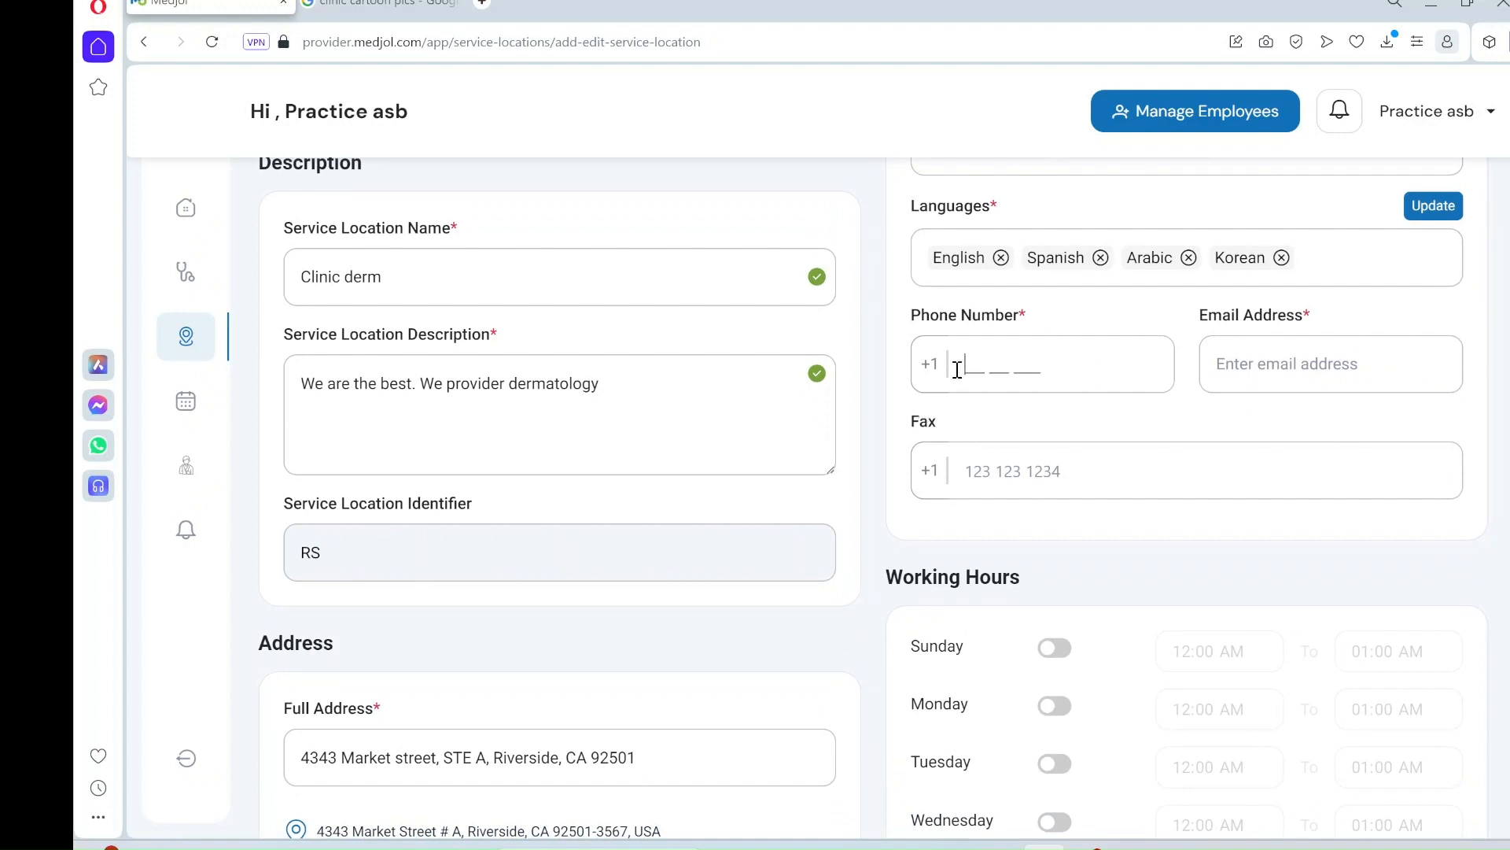
pyautogui.write('123 4567890')
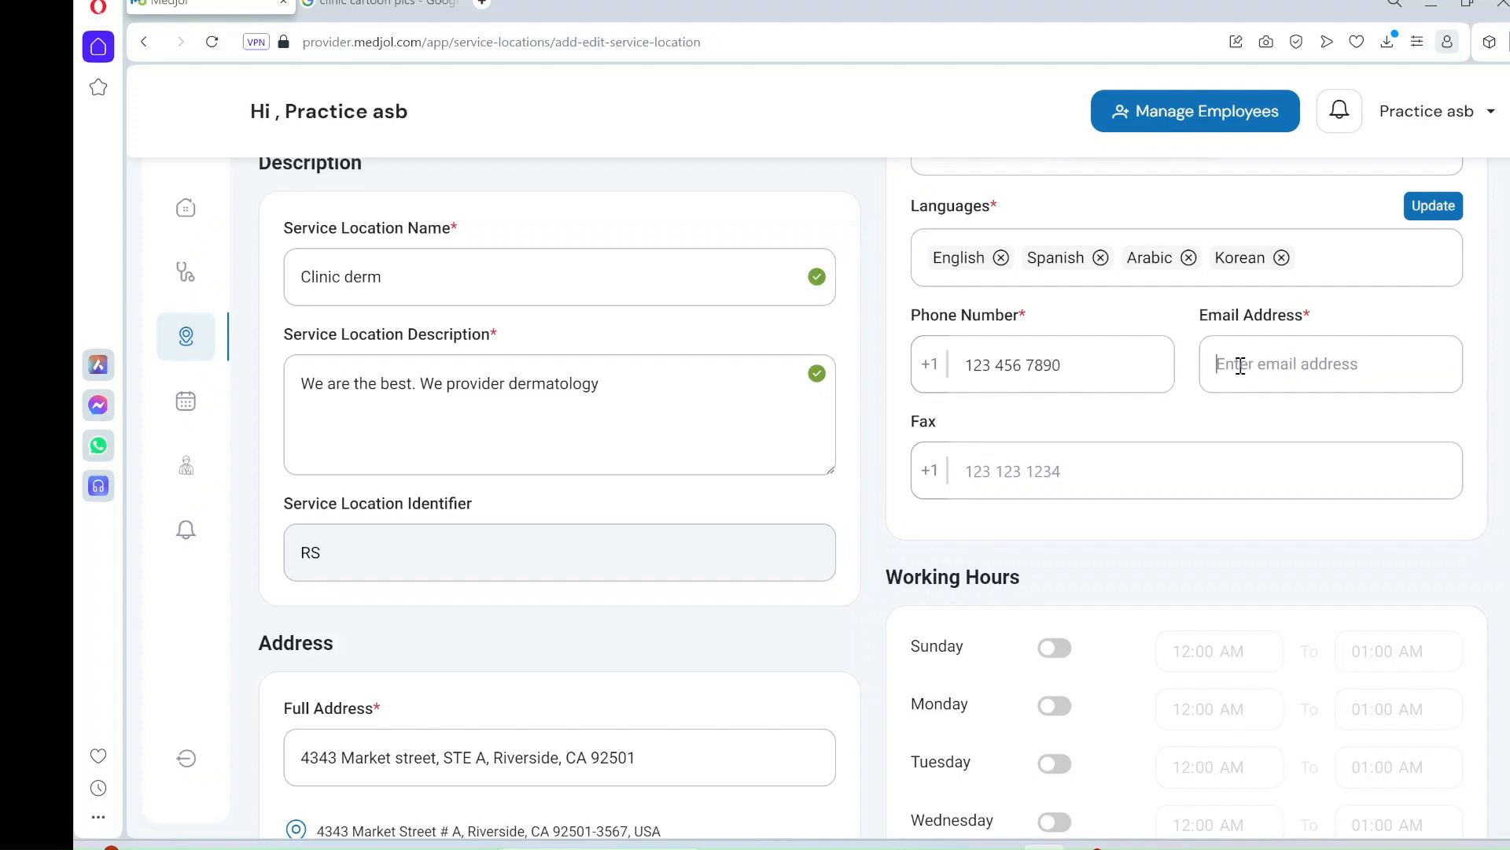
pyautogui.write('practice@practice.')
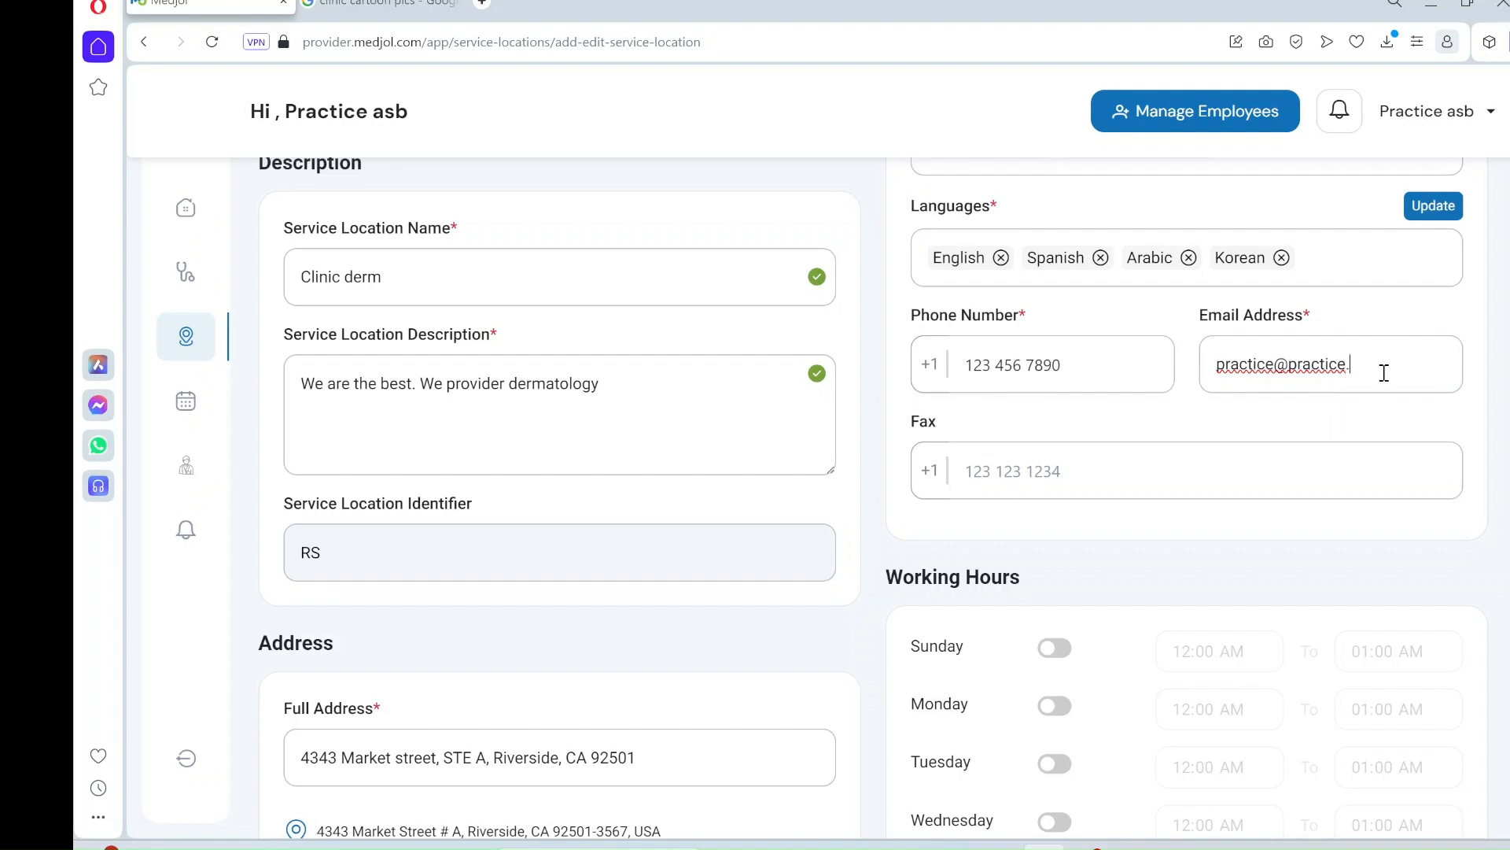
pyautogui.write('com')
pyautogui.click(995, 468)
pyautogui.write('123 ')
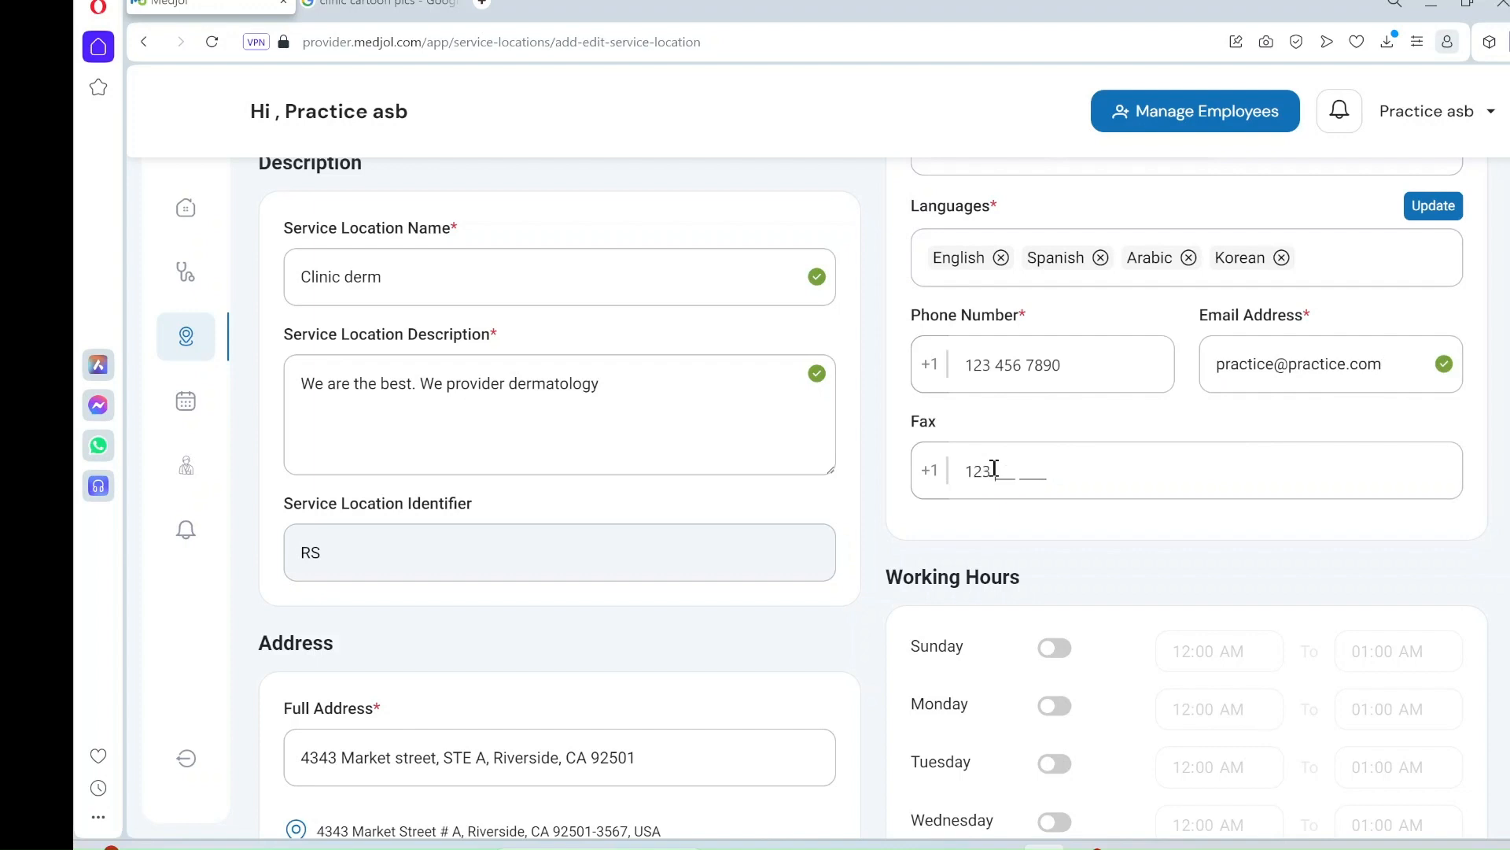
pyautogui.write('456 7890')
# - Set Monday's working hours to 7:00 AM – 3:30 PM
pyautogui.scroll(-2, 994, 468)
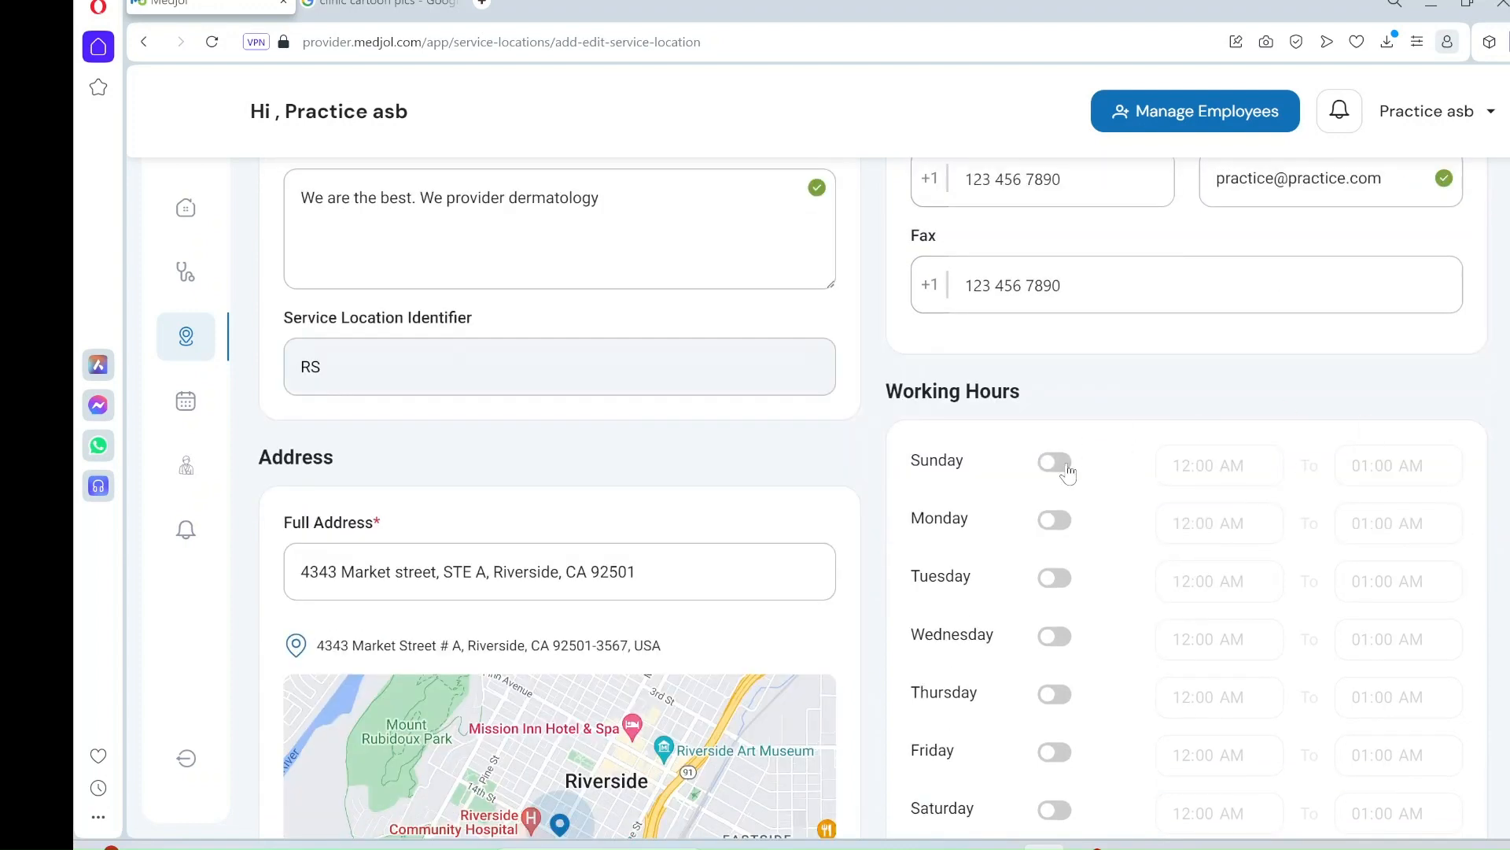
pyautogui.click(1060, 524)
pyautogui.click(1255, 528)
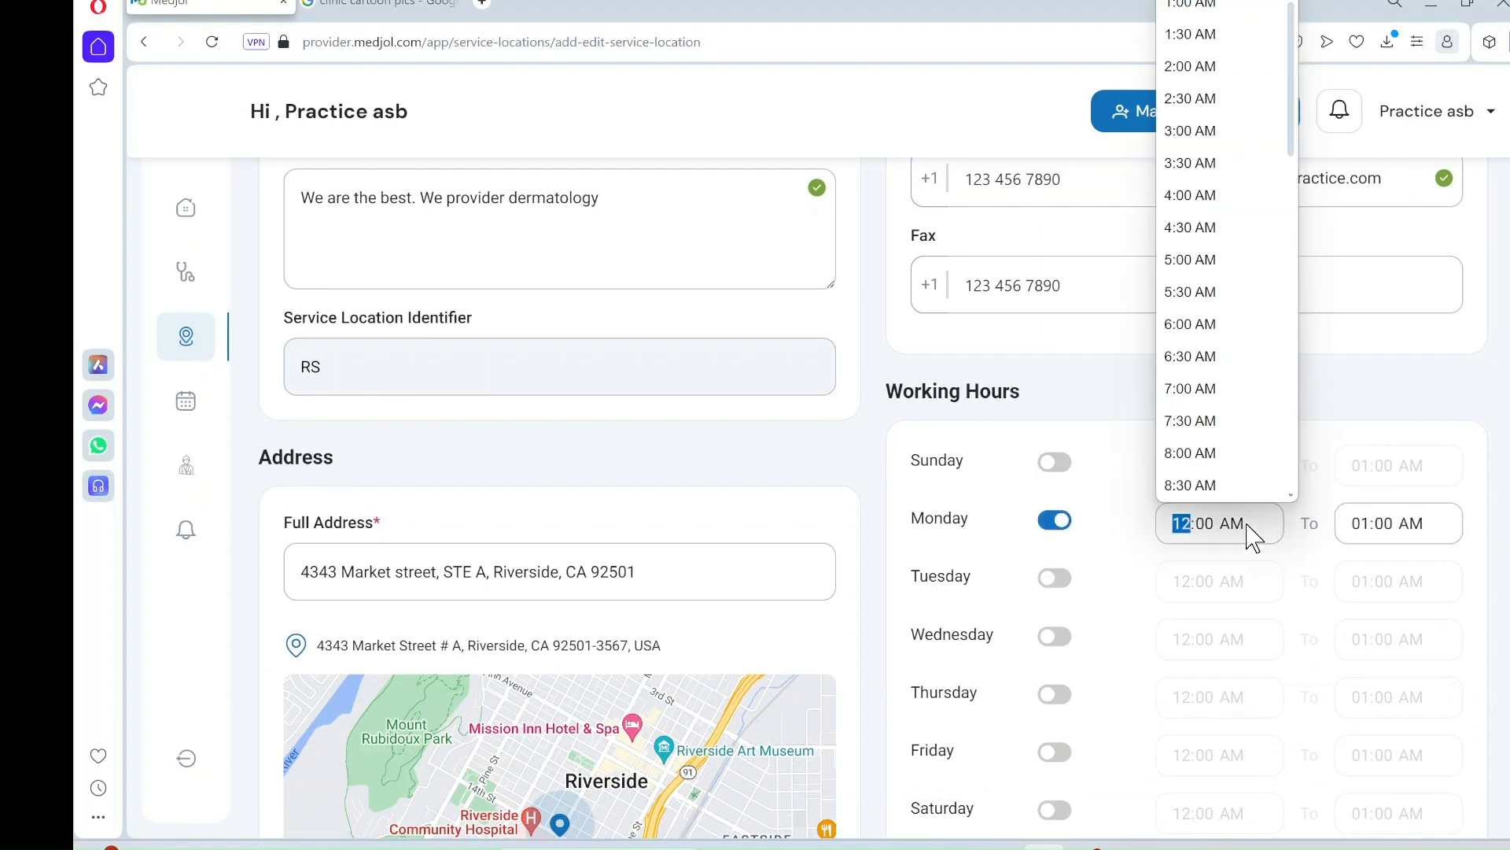
pyautogui.click(1216, 397)
pyautogui.click(1425, 543)
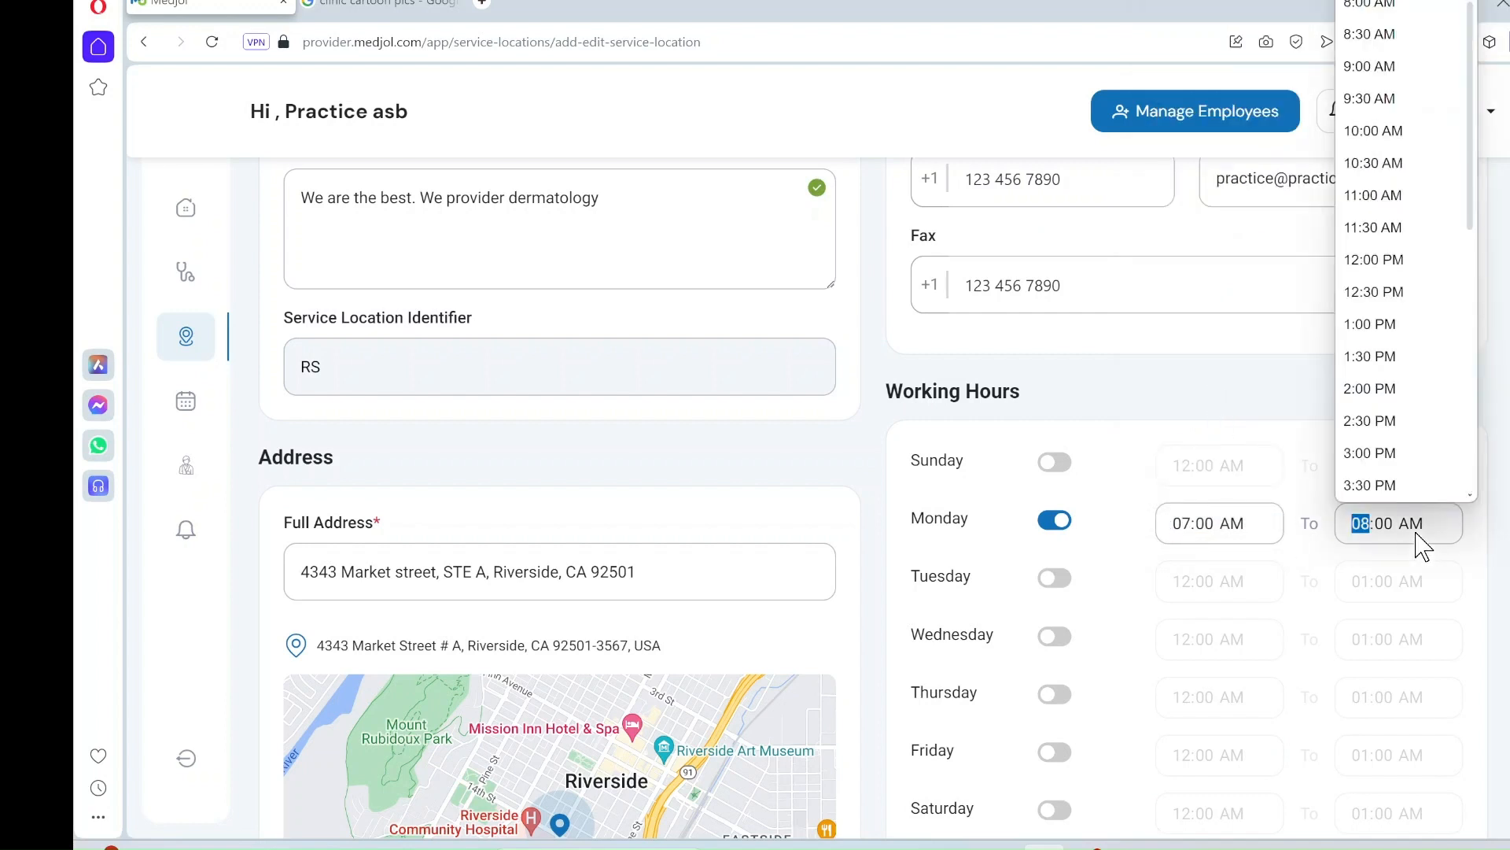
pyautogui.click(1383, 486)
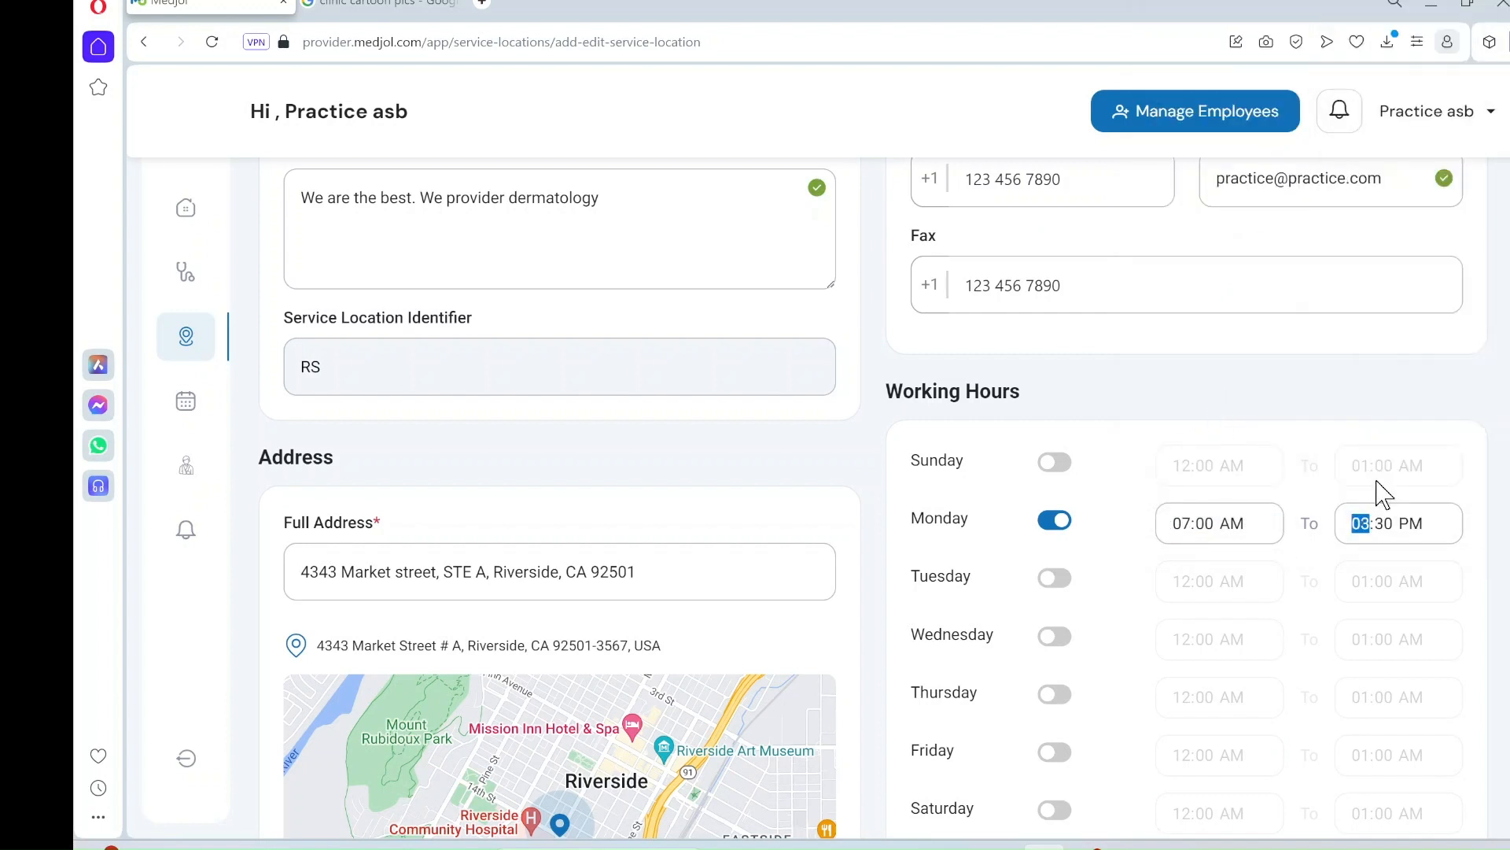
# - Set Thursday's working hours to 7:30 AM – 5:30 PM
pyautogui.click(1052, 694)
pyautogui.click(1251, 700)
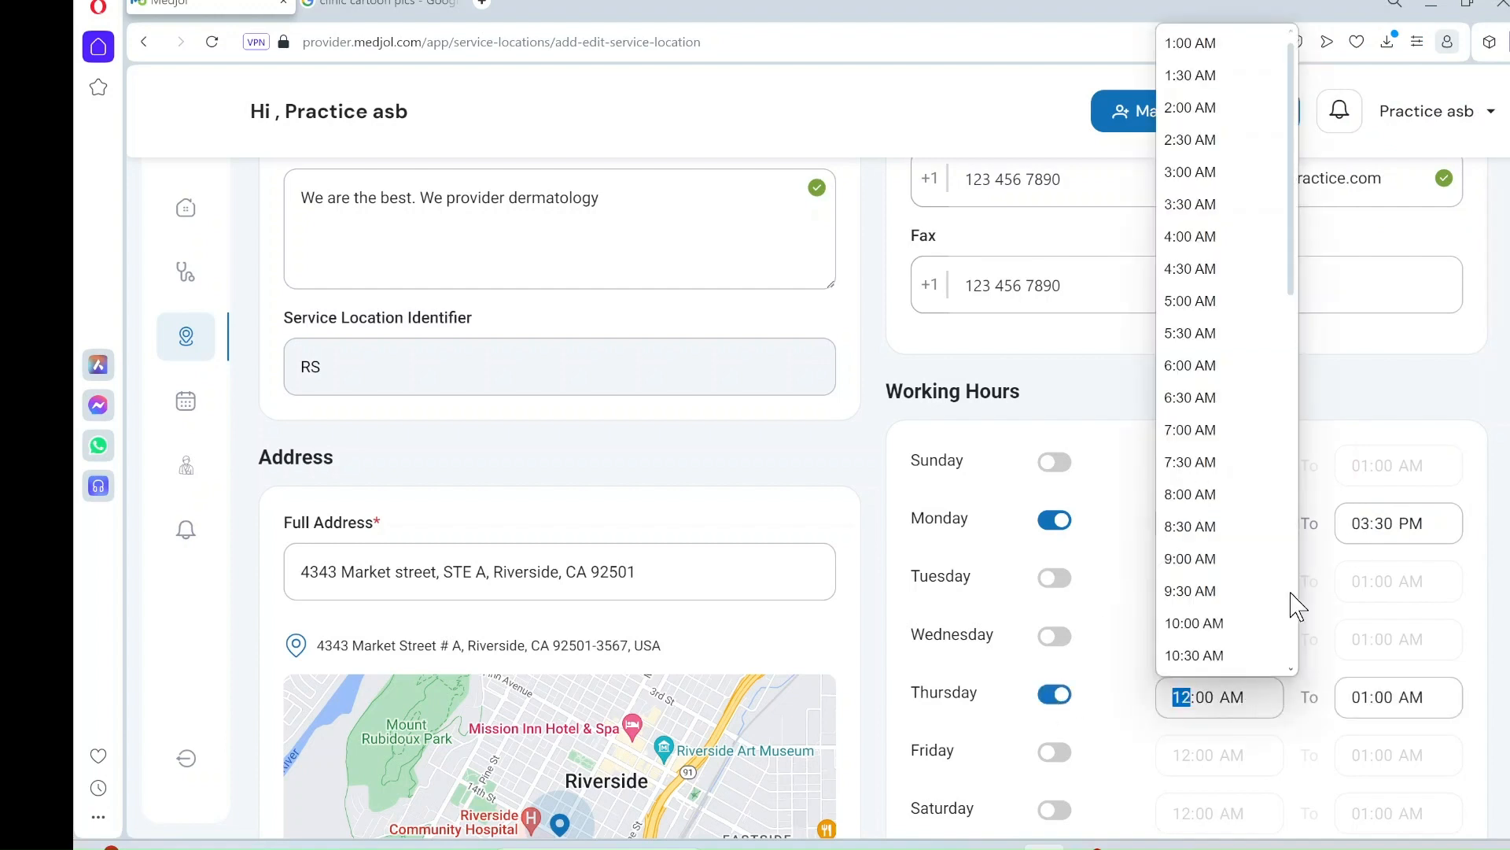
pyautogui.click(1197, 464)
pyautogui.click(1411, 712)
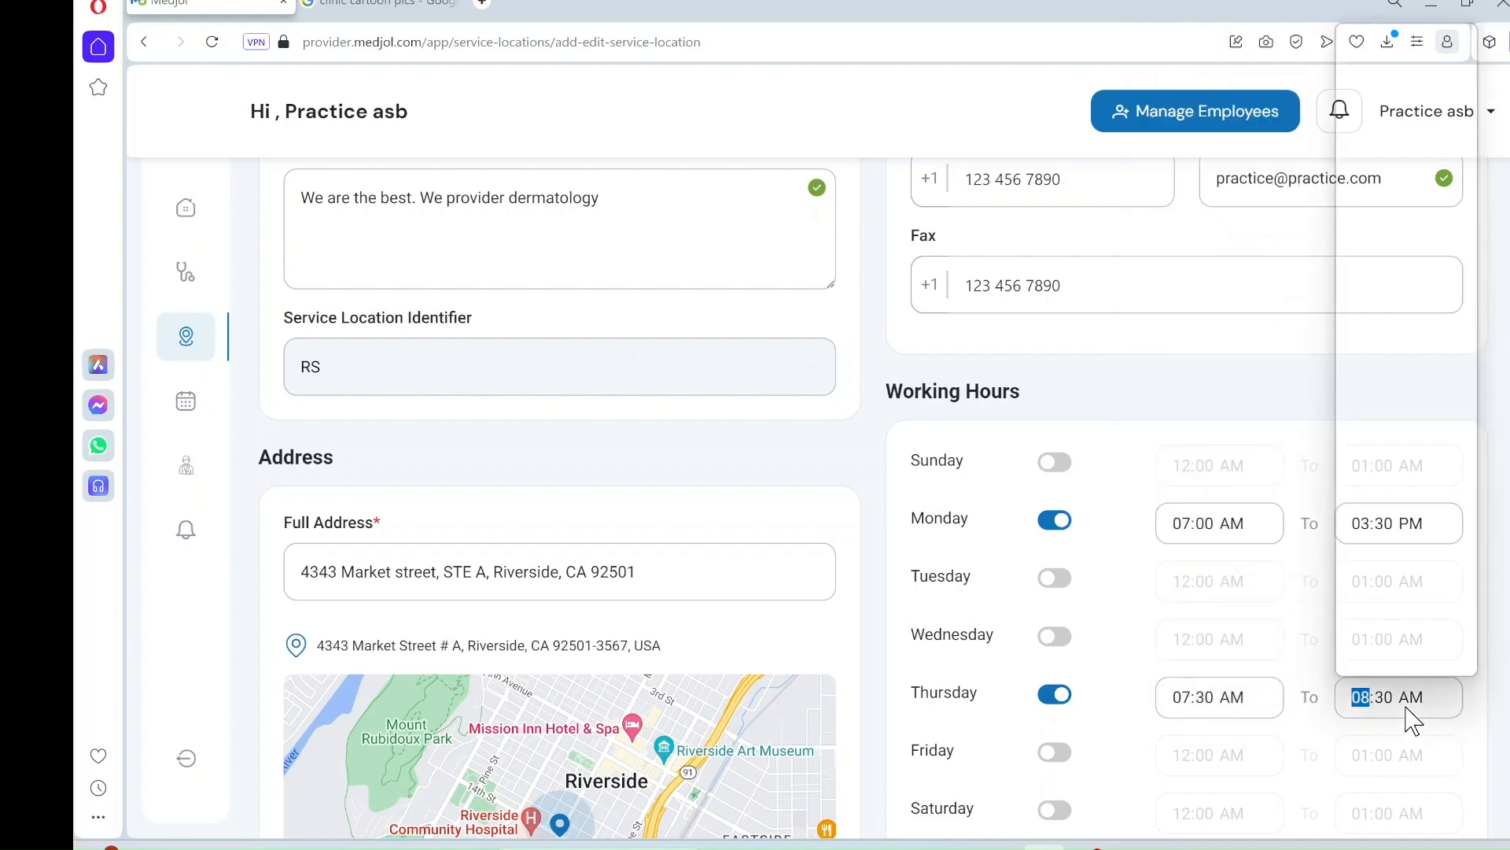
pyautogui.click(1395, 596)
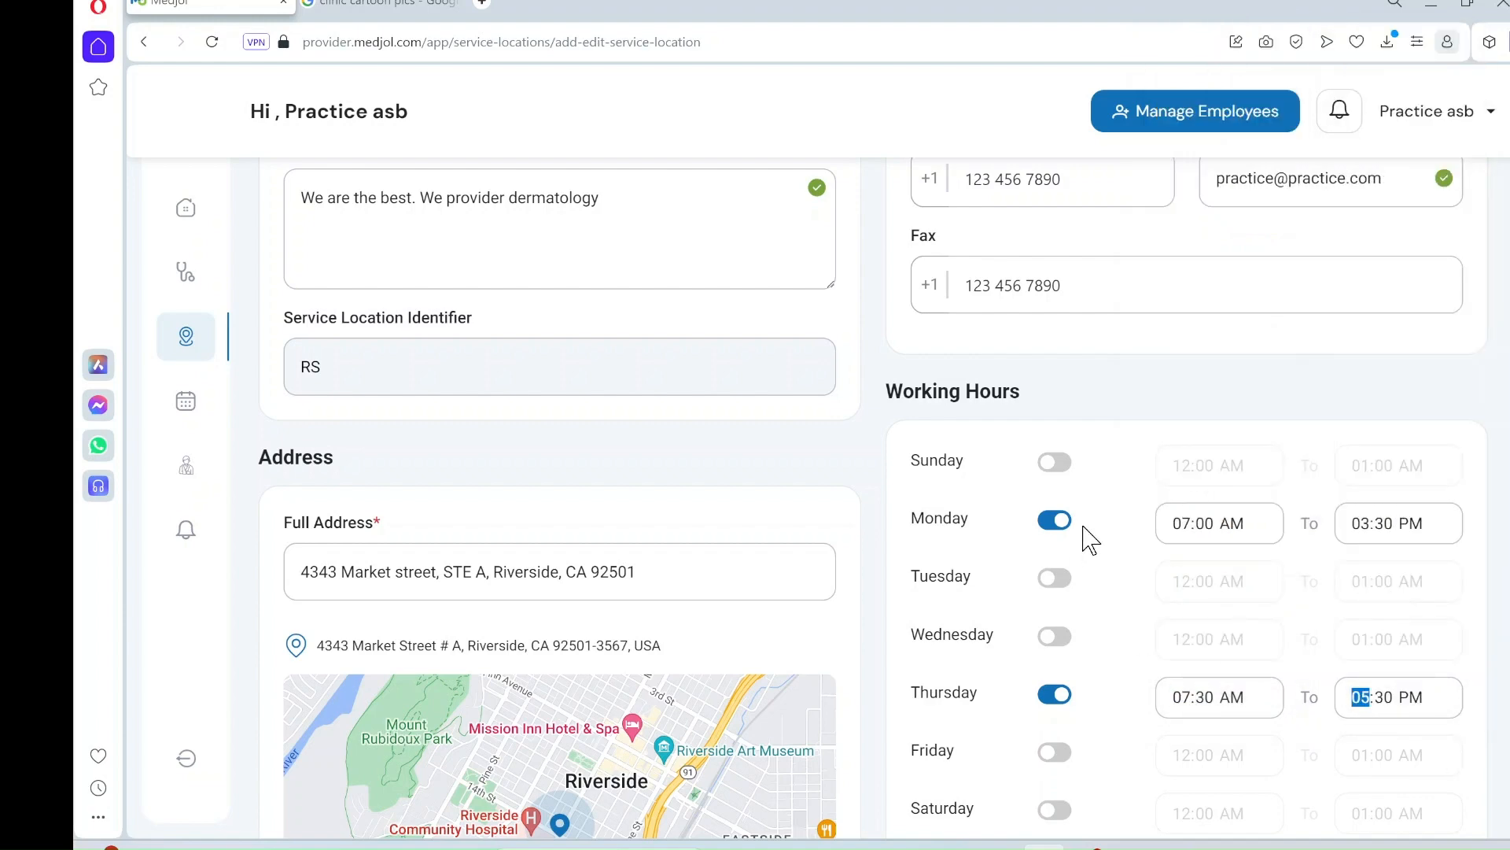
pyautogui.scroll(-4, 1089, 539)
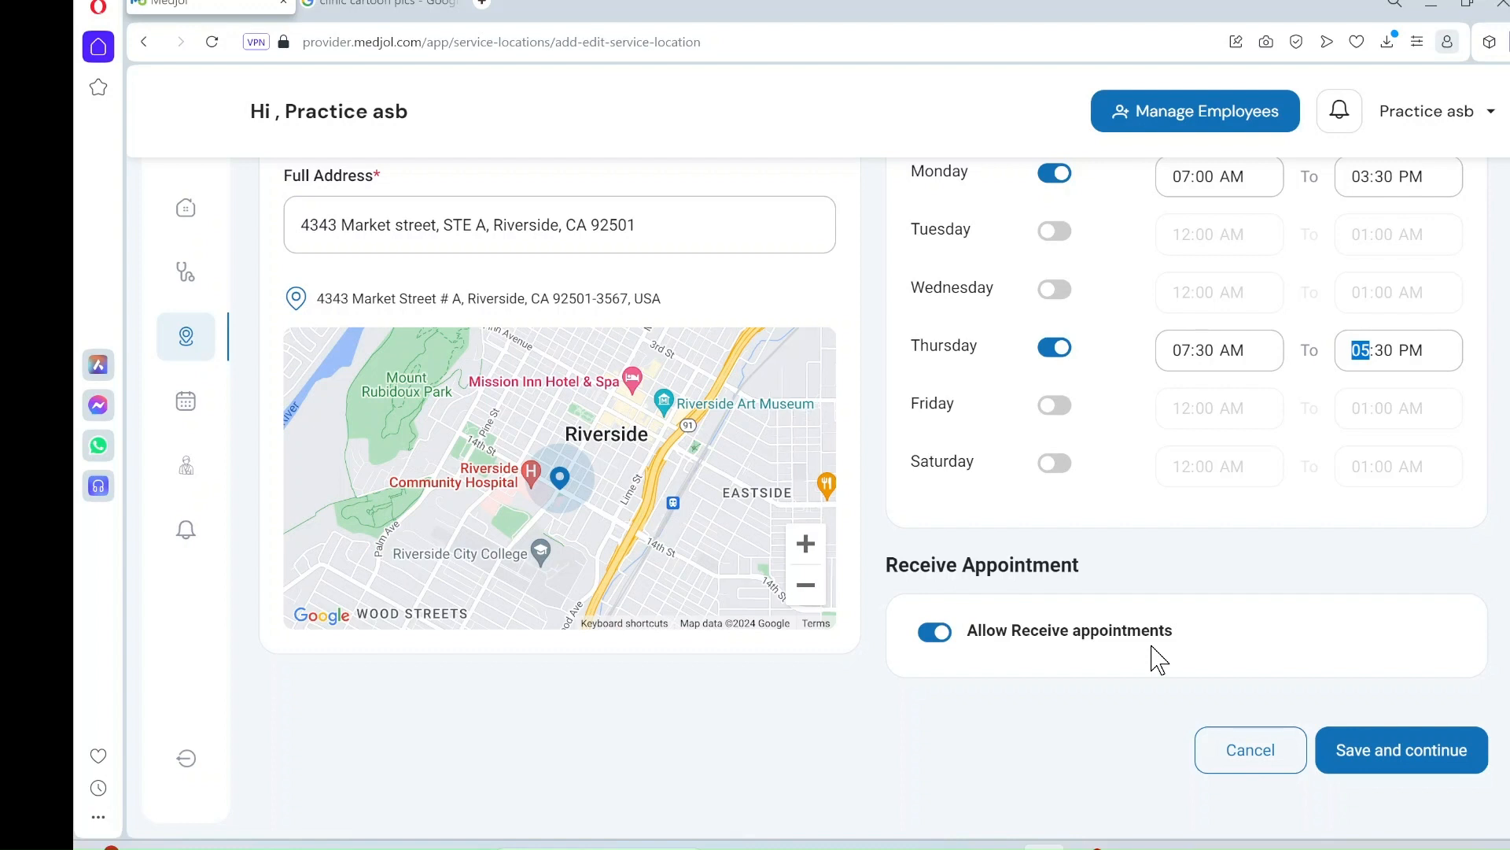
# - Save the location's main details, assign the Dermatology provider, and advance to Services
pyautogui.click(1421, 752)
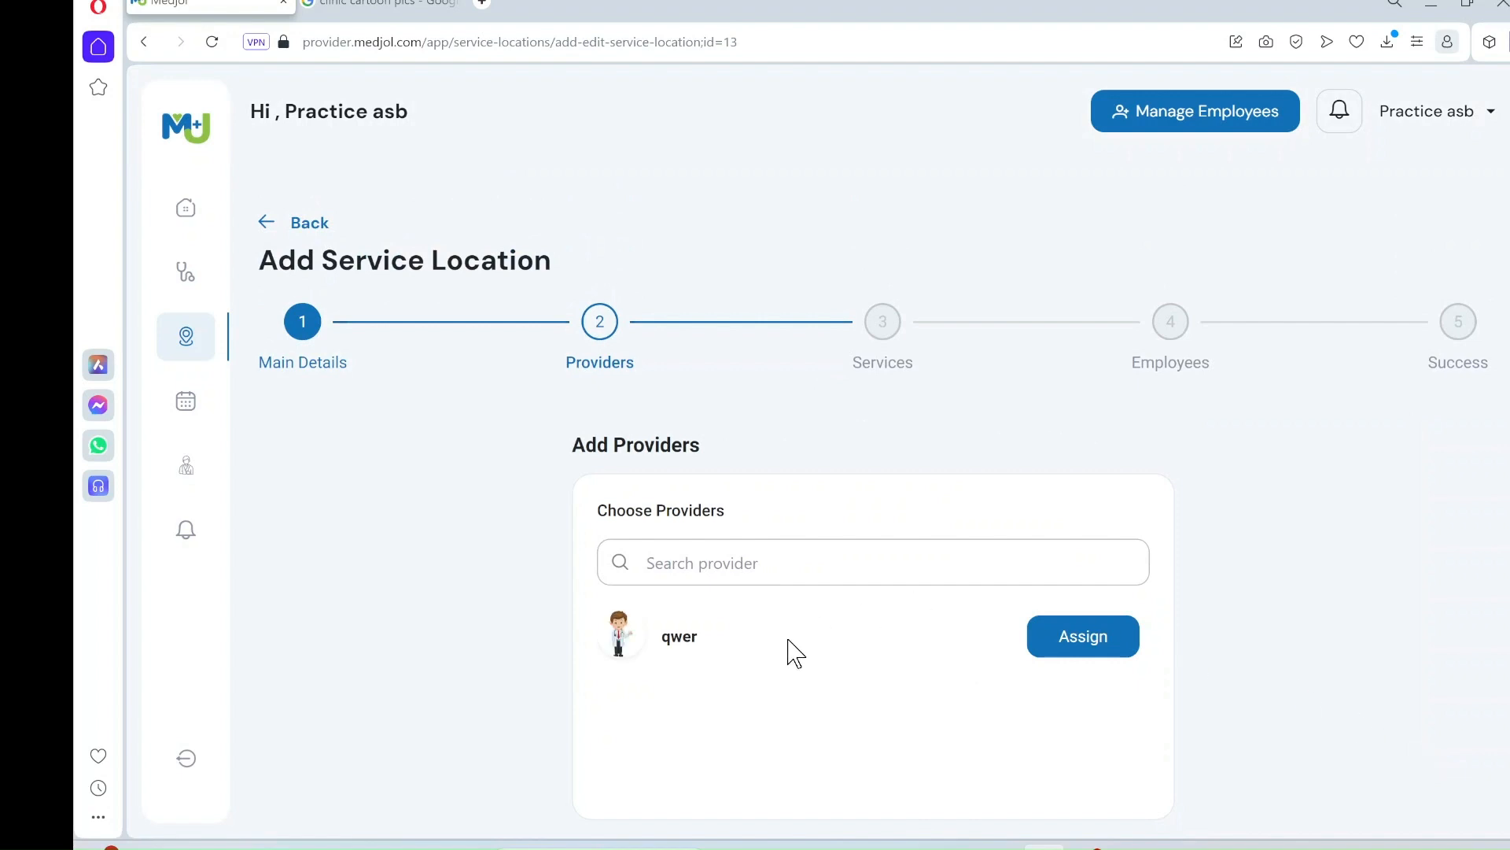
pyautogui.click(1071, 646)
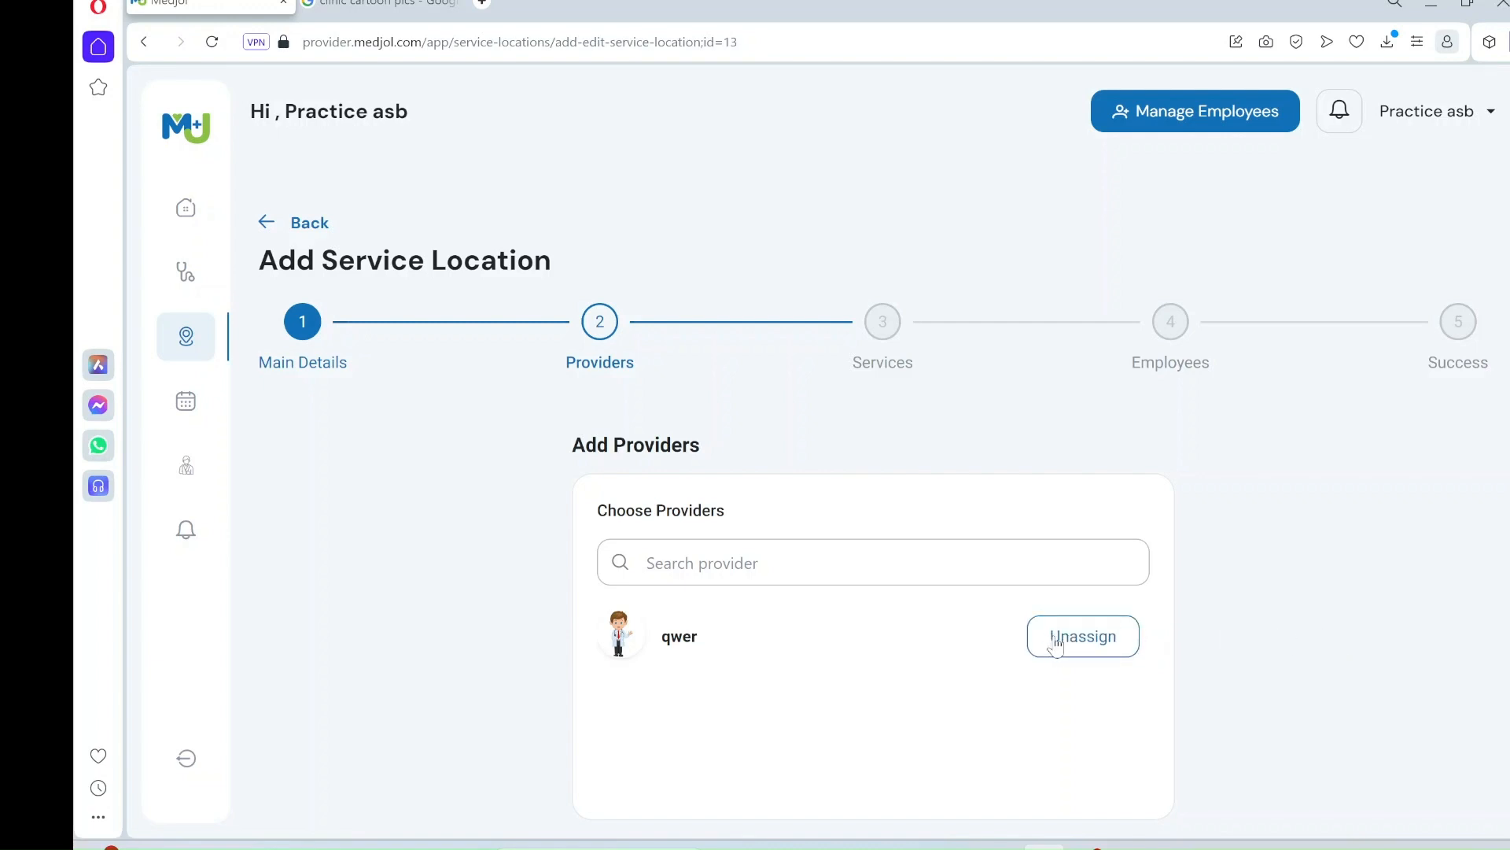
pyautogui.scroll(-2, 1250, 634)
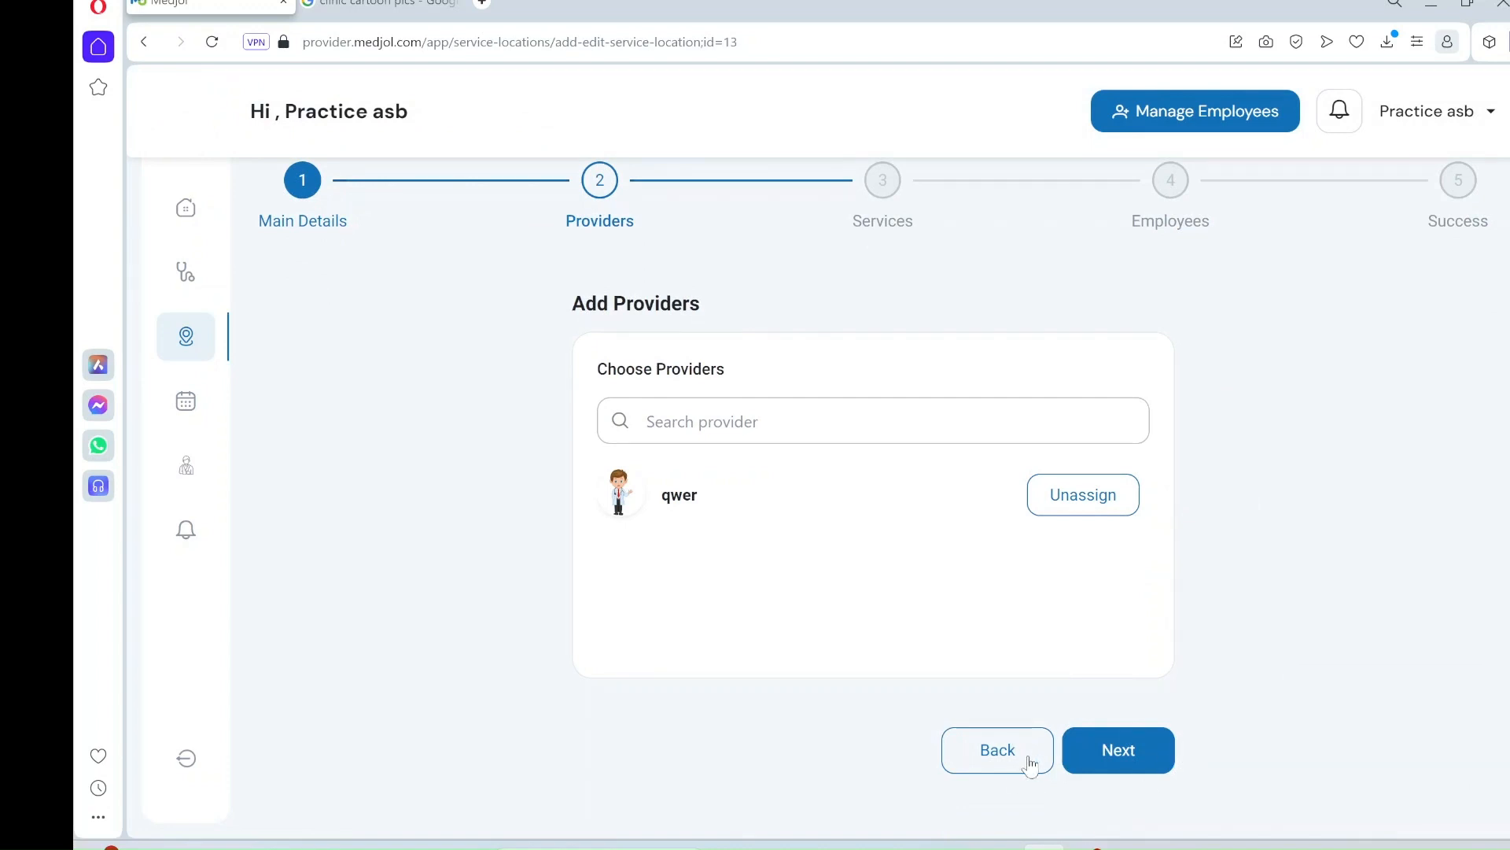
pyautogui.click(1151, 754)
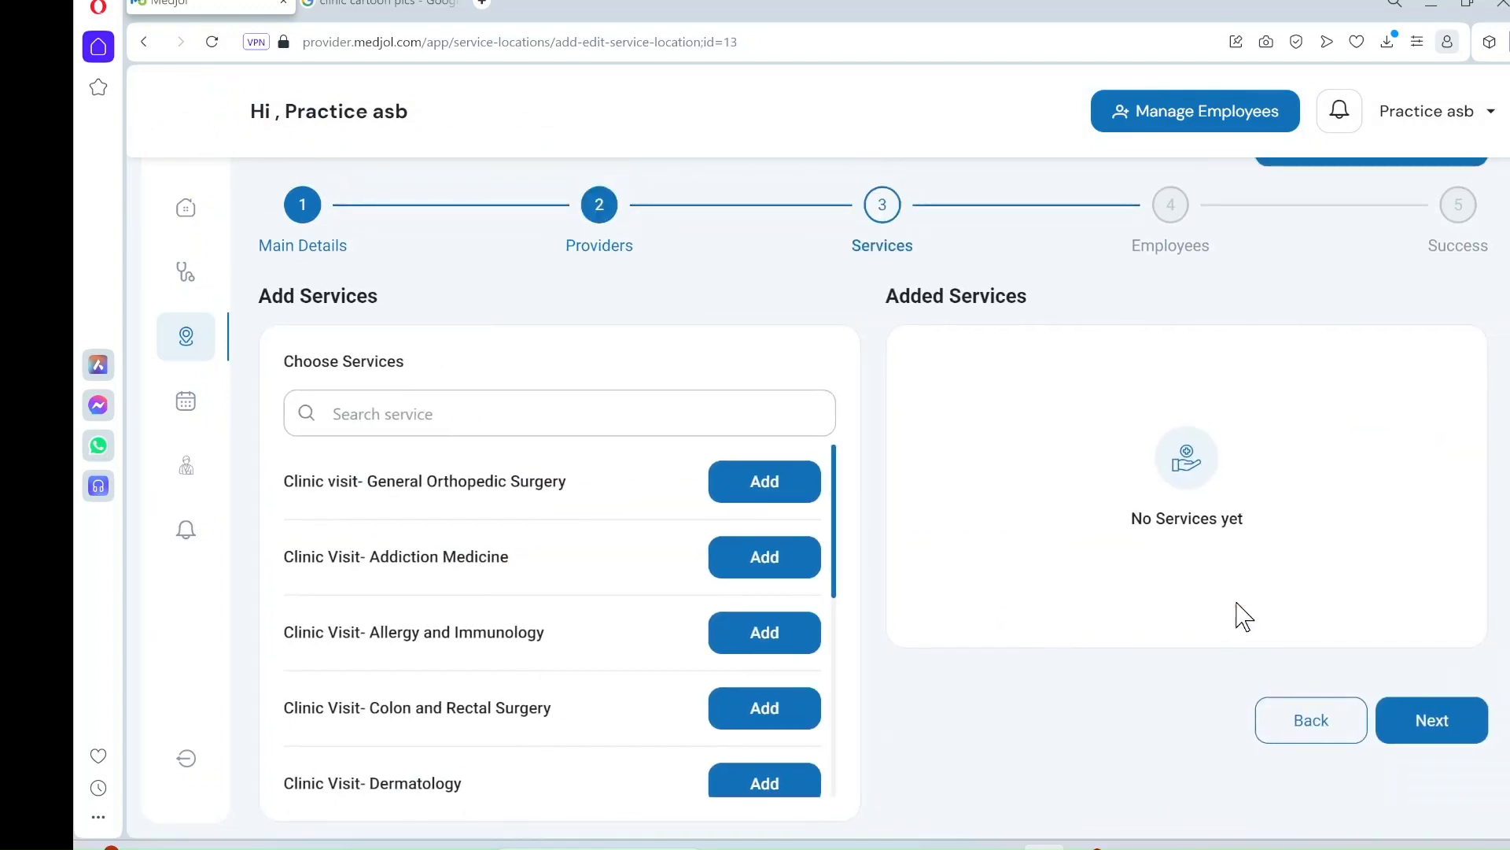
# - Add the Clinic Visit- Dermatology service at $250, then advance to the Employees step
pyautogui.click(512, 422)
pyautogui.write('der')
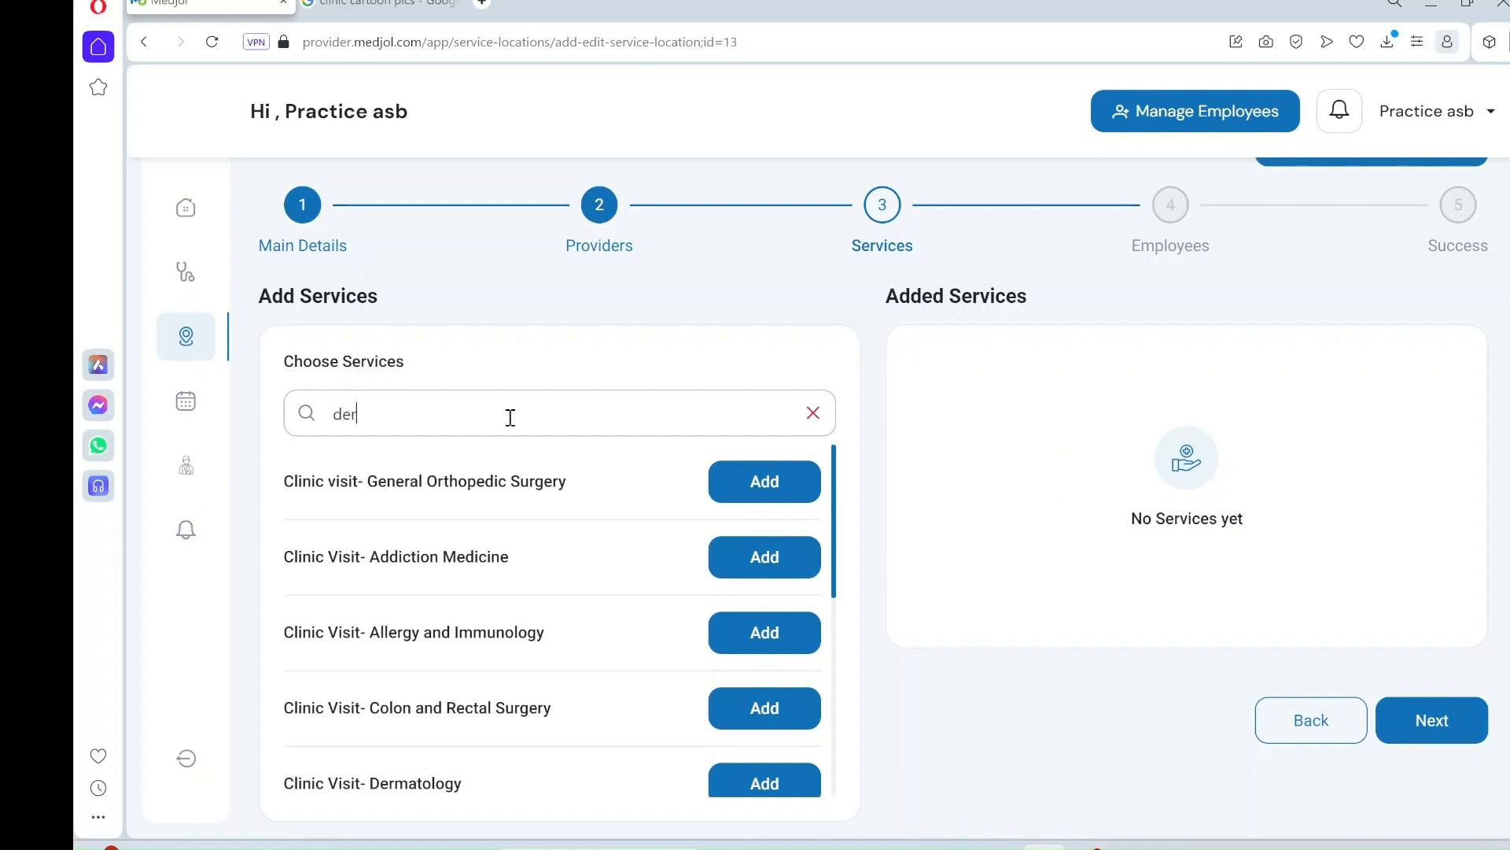
pyautogui.write('m')
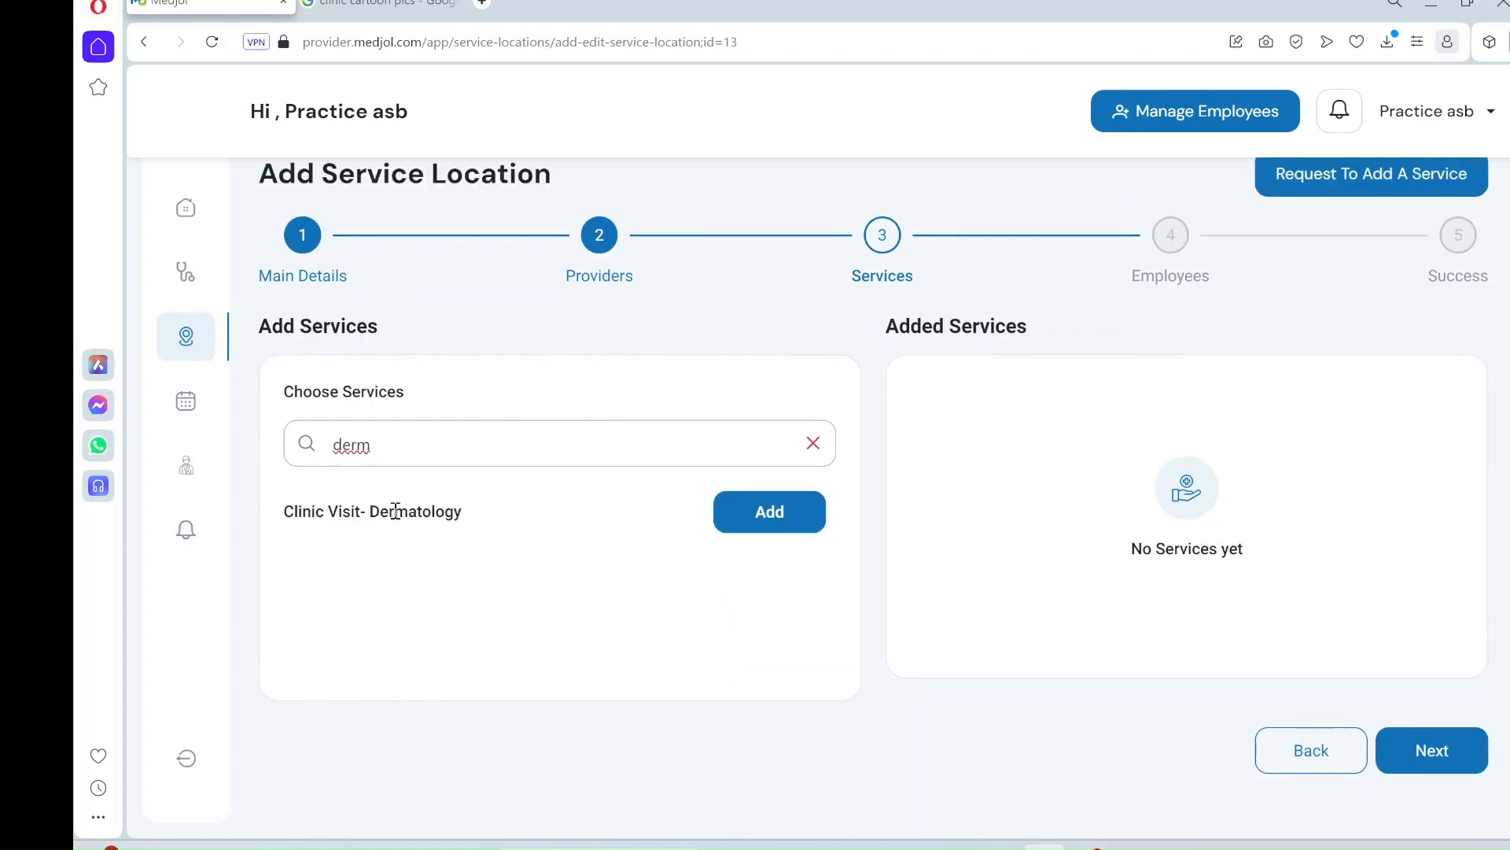
pyautogui.click(787, 521)
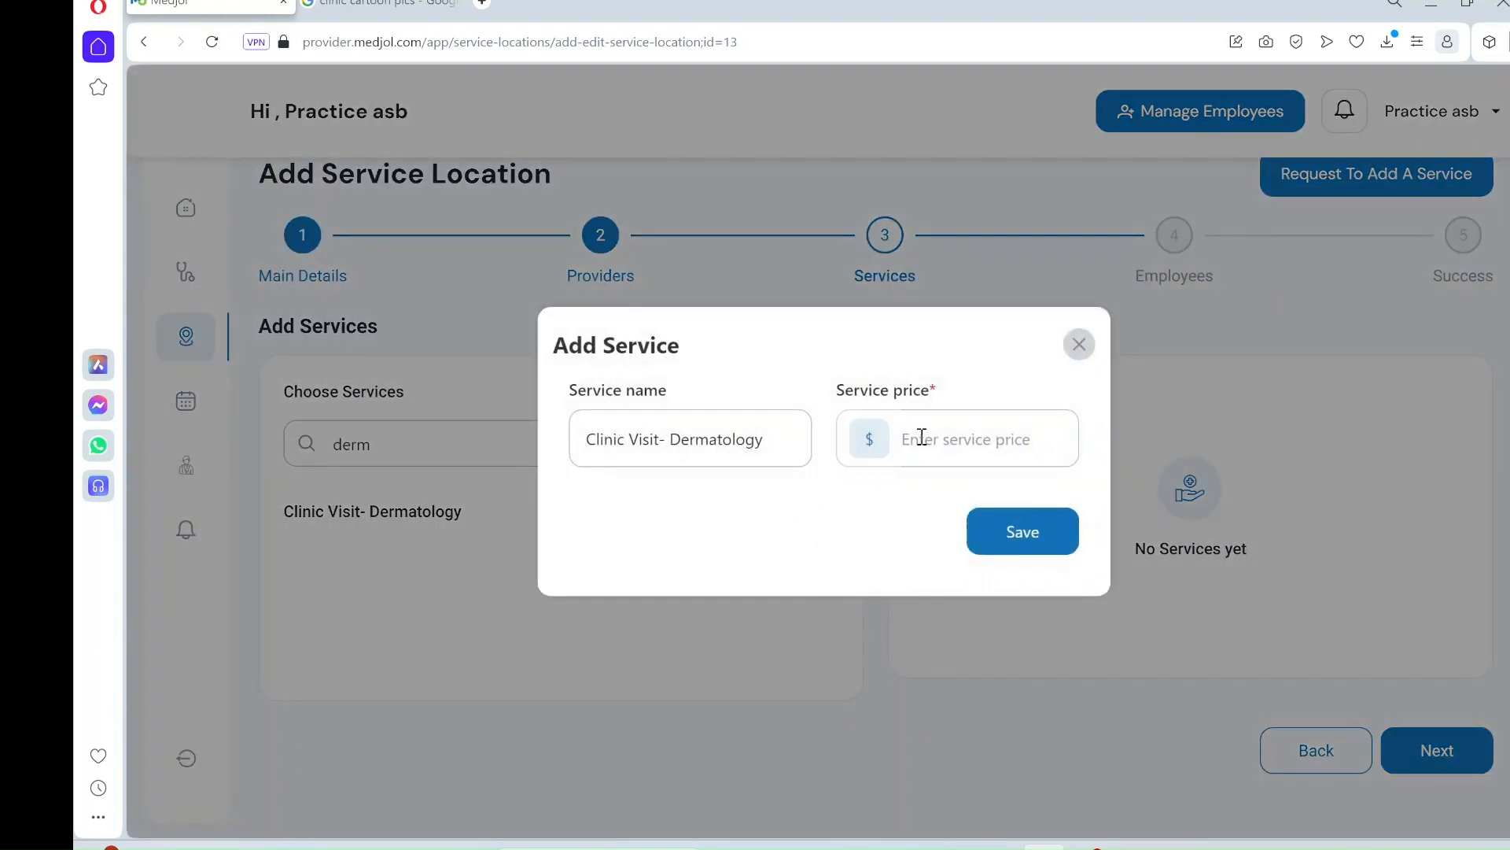
pyautogui.click(961, 437)
pyautogui.write('250')
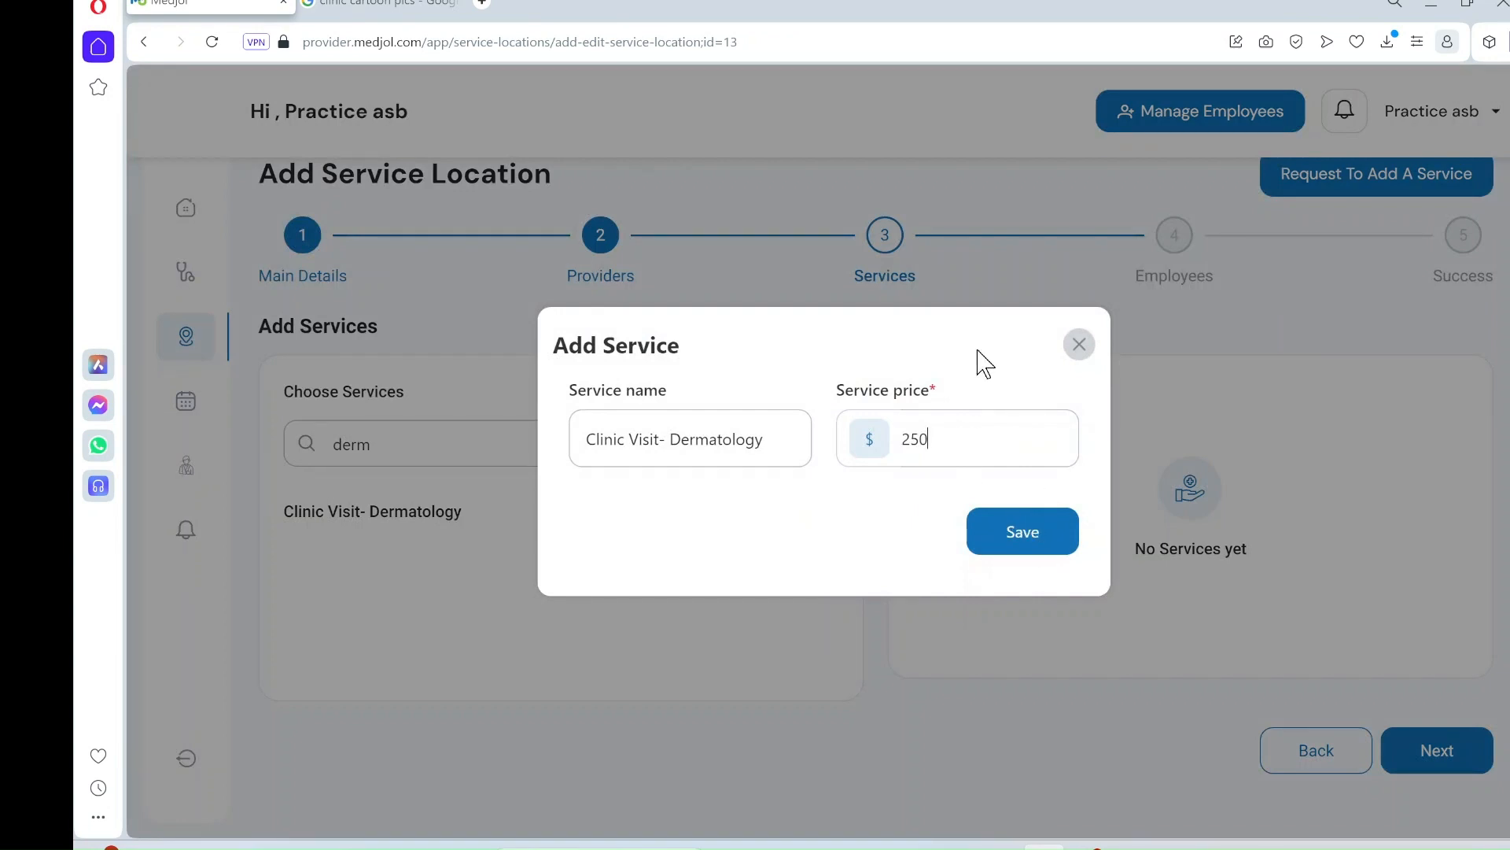
pyautogui.click(1030, 542)
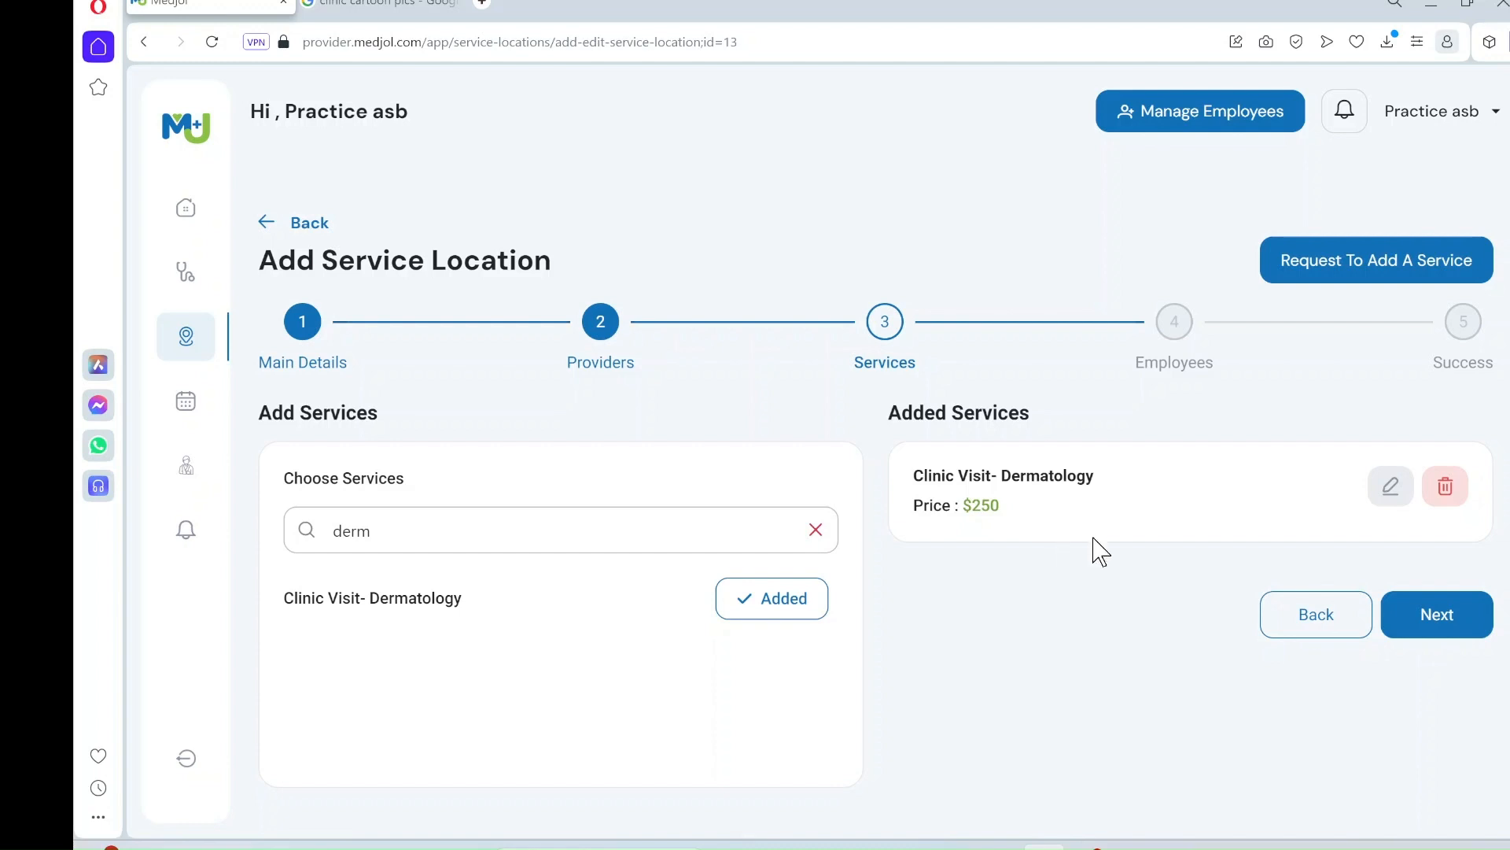
pyautogui.click(1446, 624)
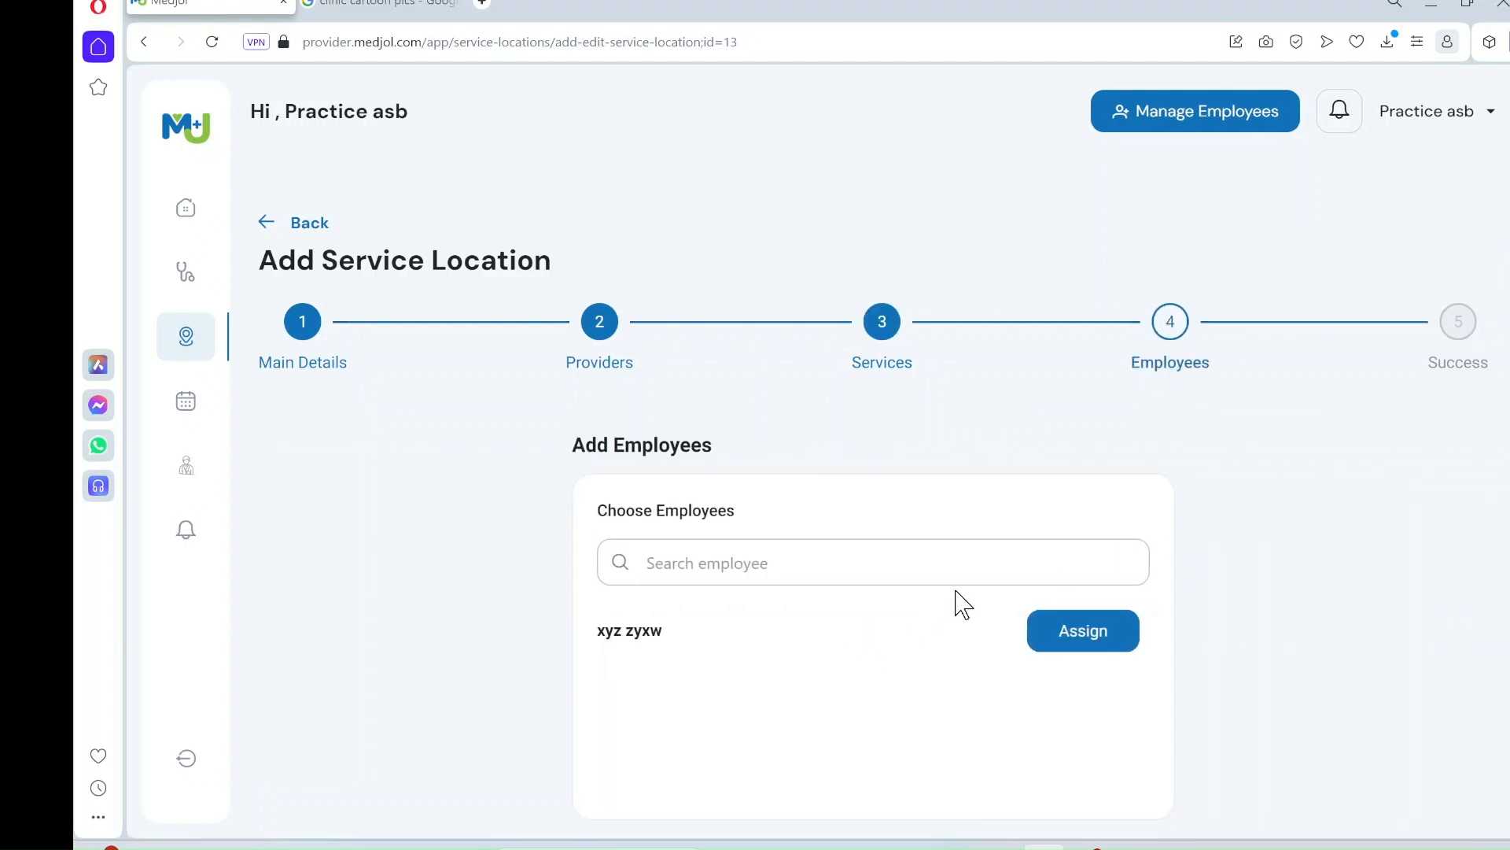
# - Assign the listed employee, then return to Services and clear the search to list all services
pyautogui.click(1070, 643)
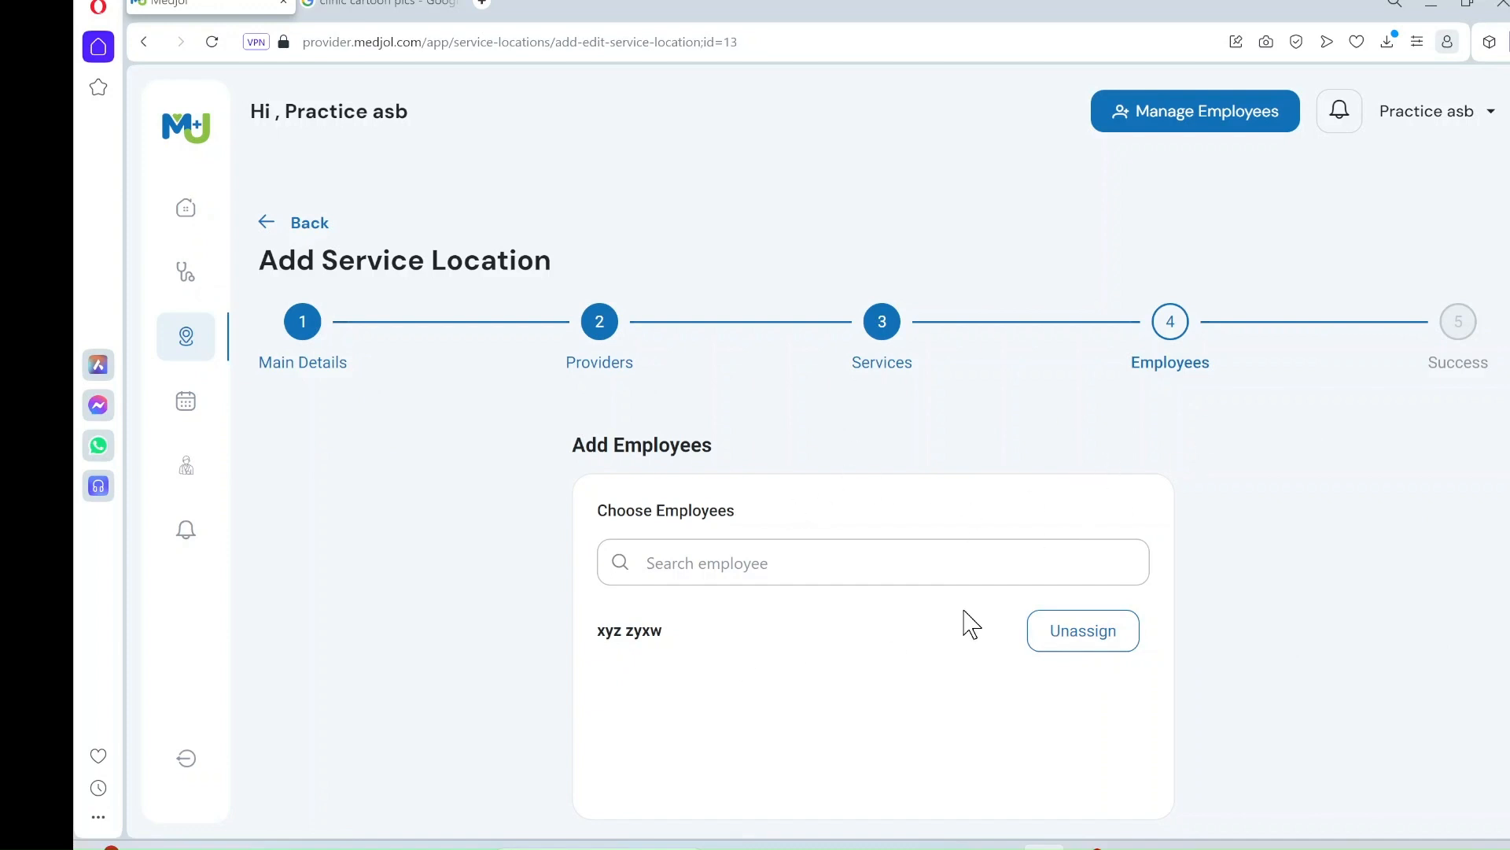
pyautogui.scroll(-2, 1243, 744)
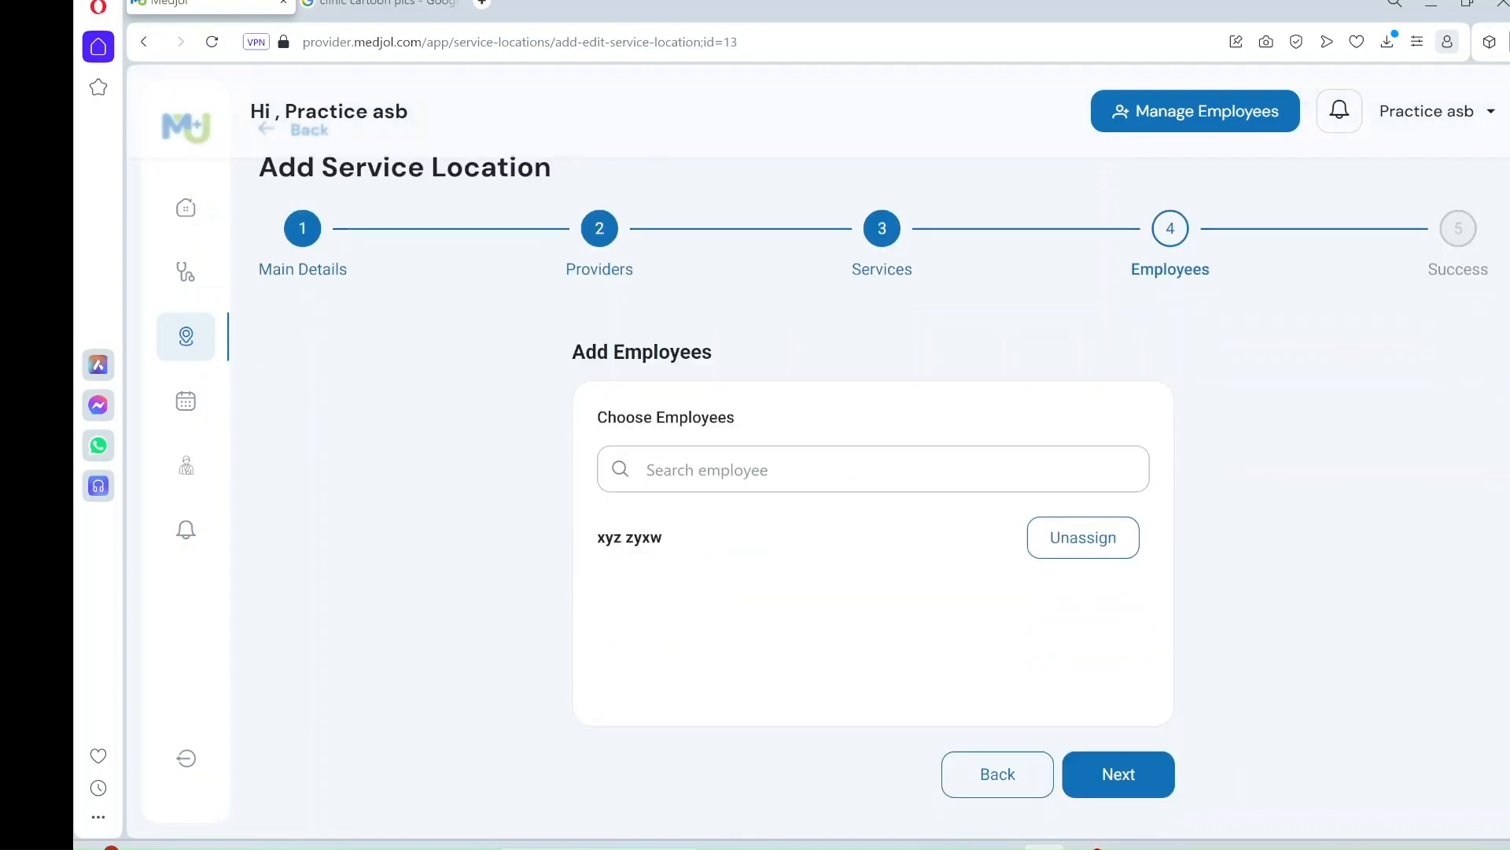
pyautogui.click(983, 784)
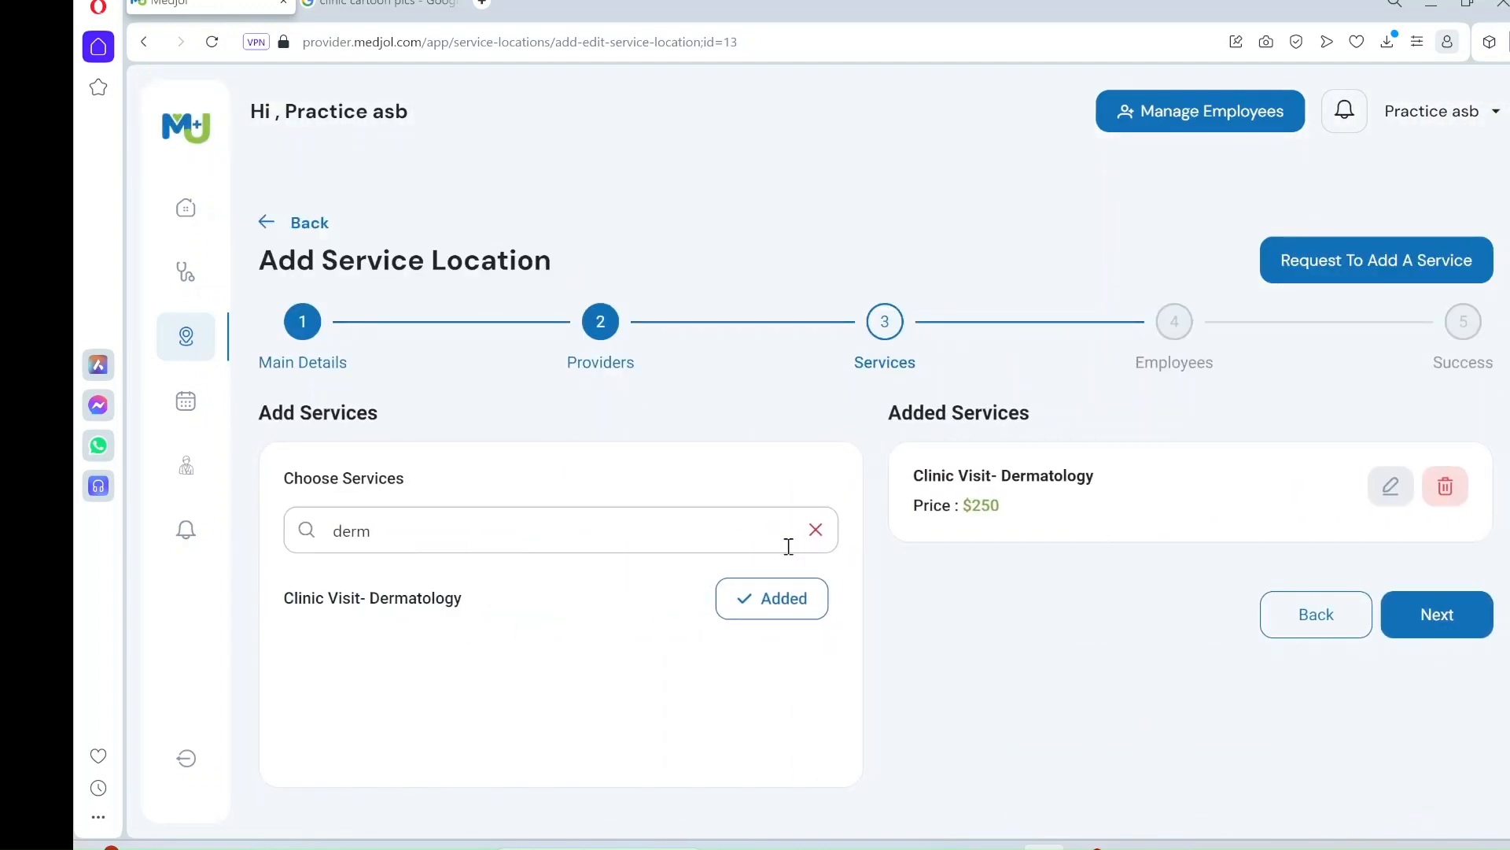
pyautogui.click(816, 530)
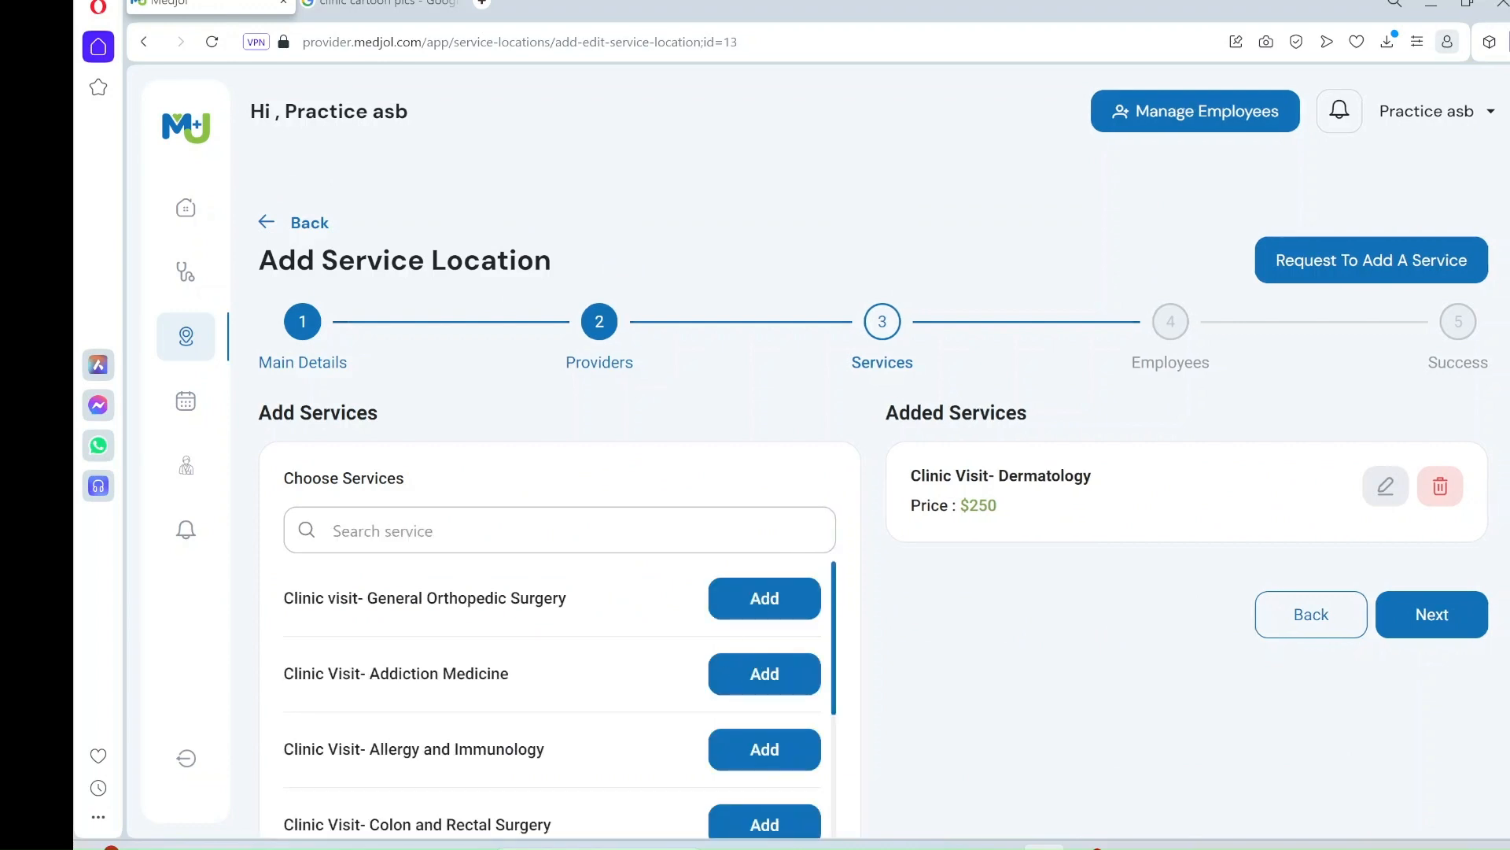
pyautogui.scroll(-10, 747, 665)
pyautogui.scroll(-2, 748, 665)
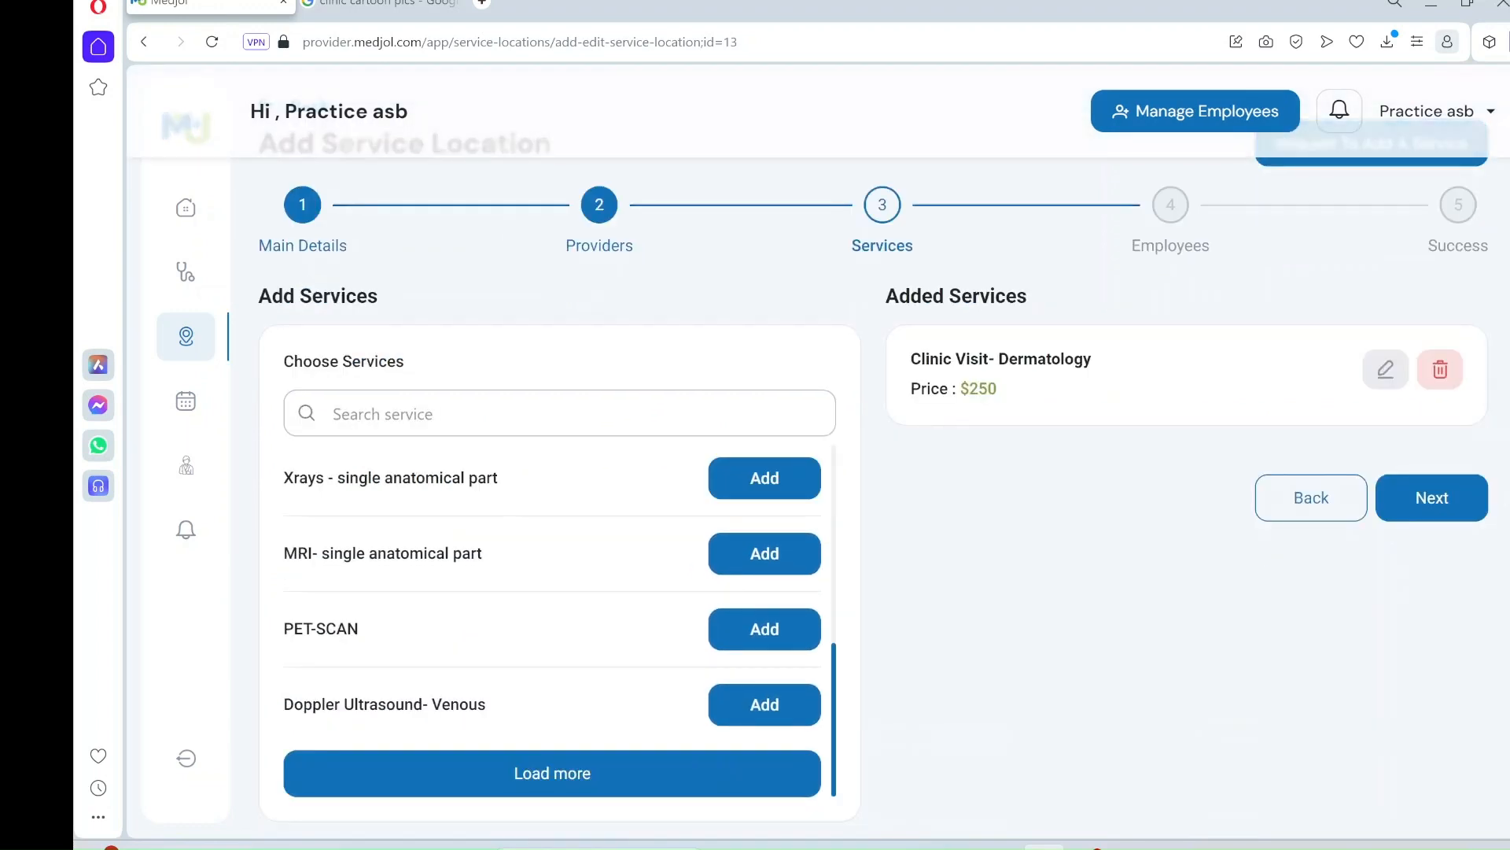
pyautogui.scroll(12, 551, 621)
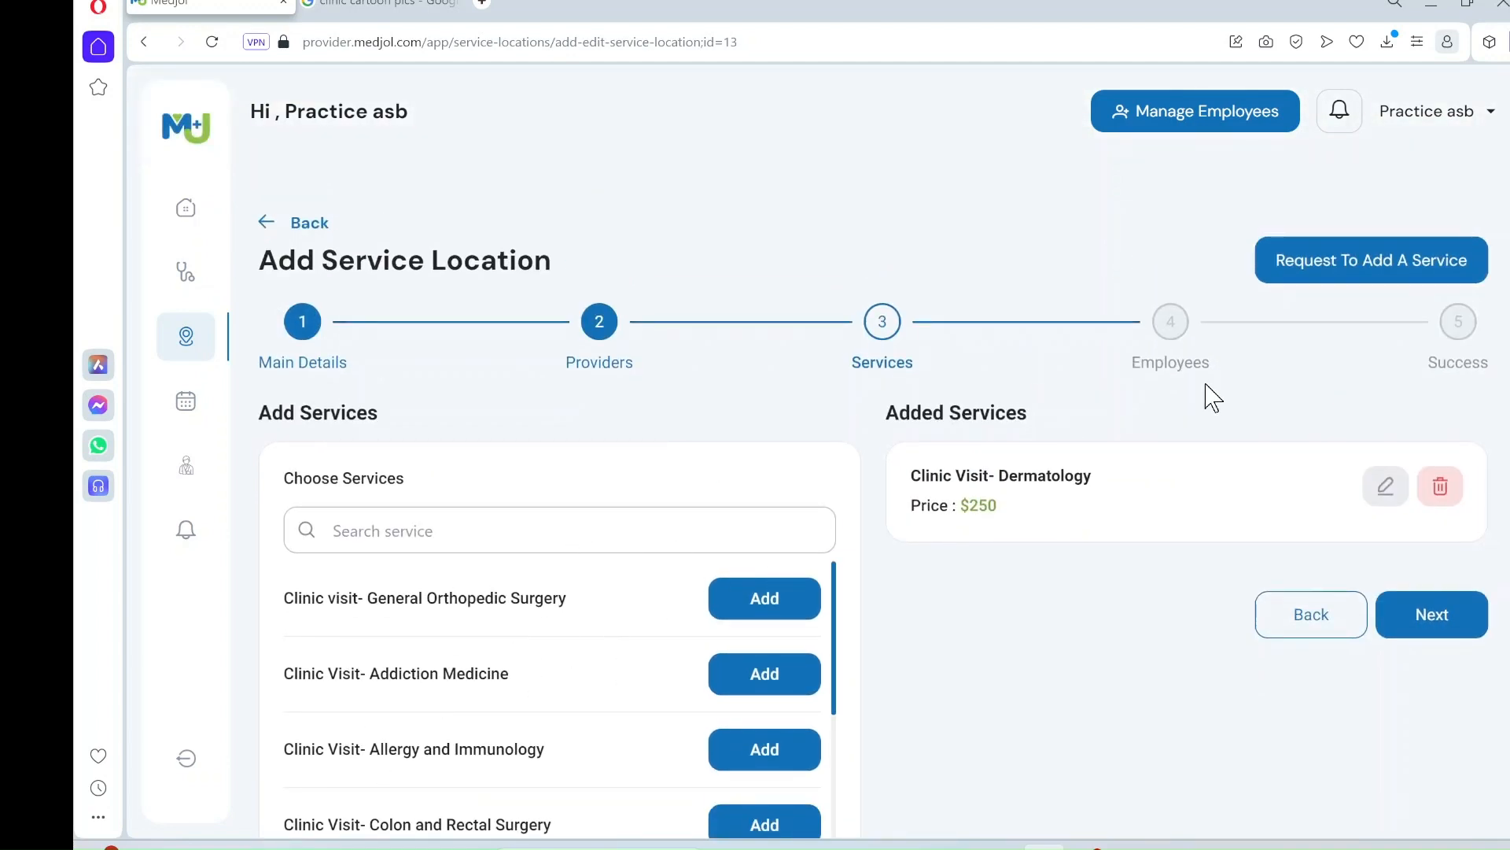
# - View the Request To Add A Service contact page, then close it and the cartoon pictures tab
pyautogui.click(1372, 271)
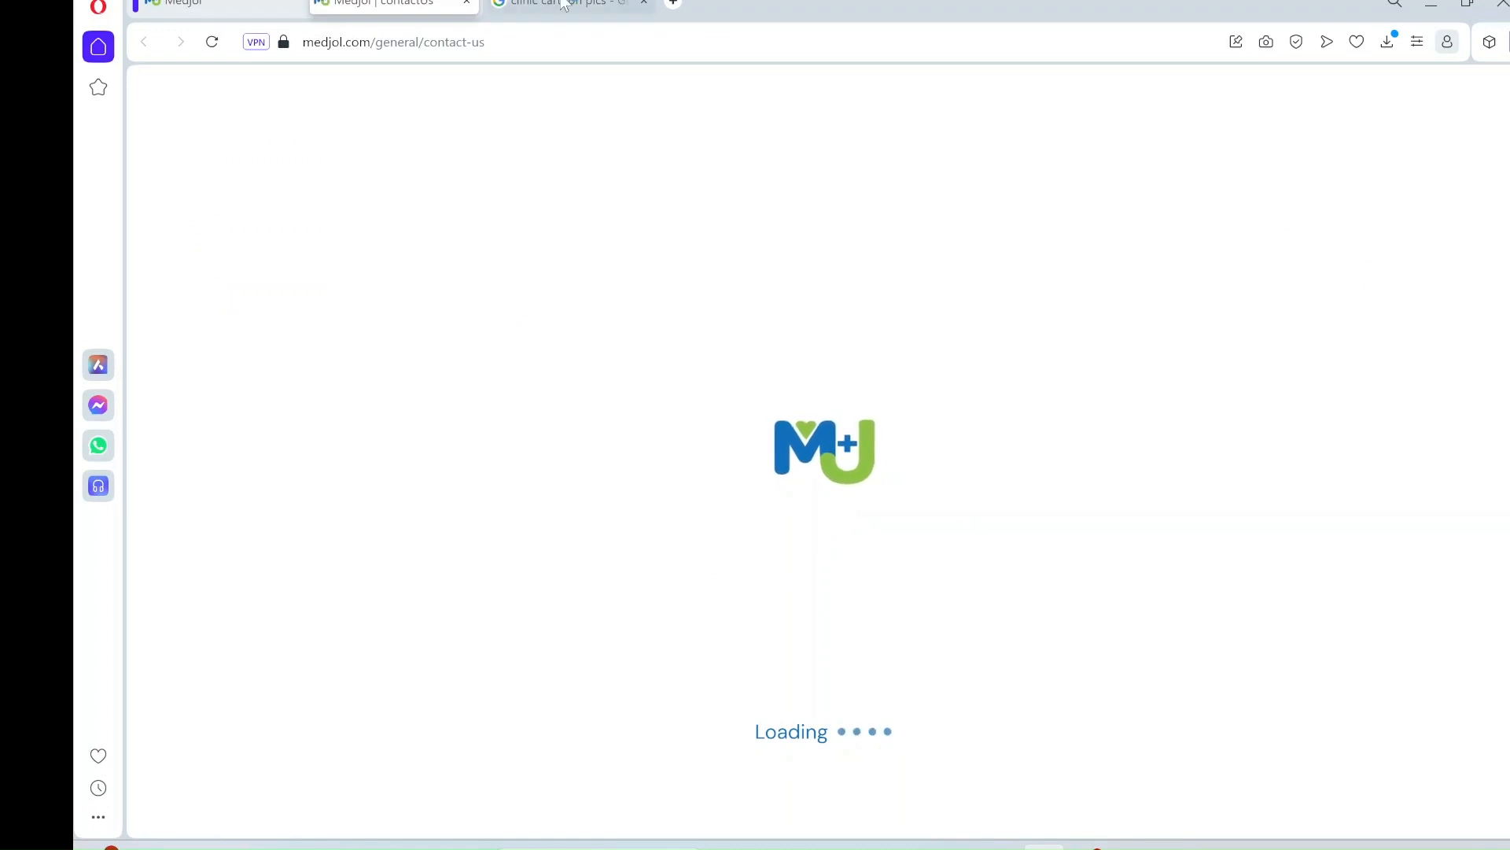
pyautogui.click(644, 3)
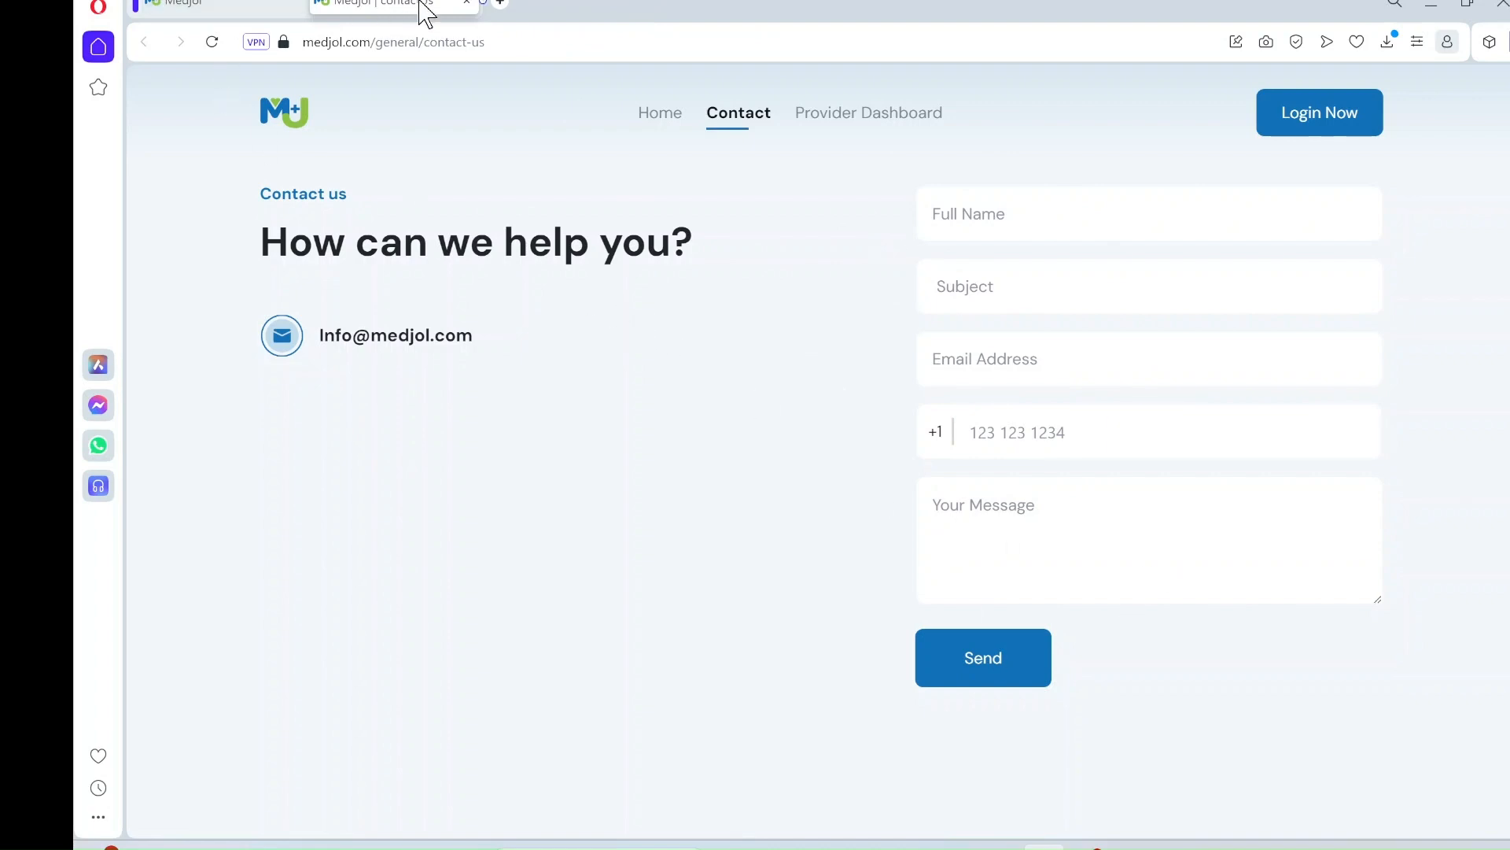
pyautogui.click(466, 3)
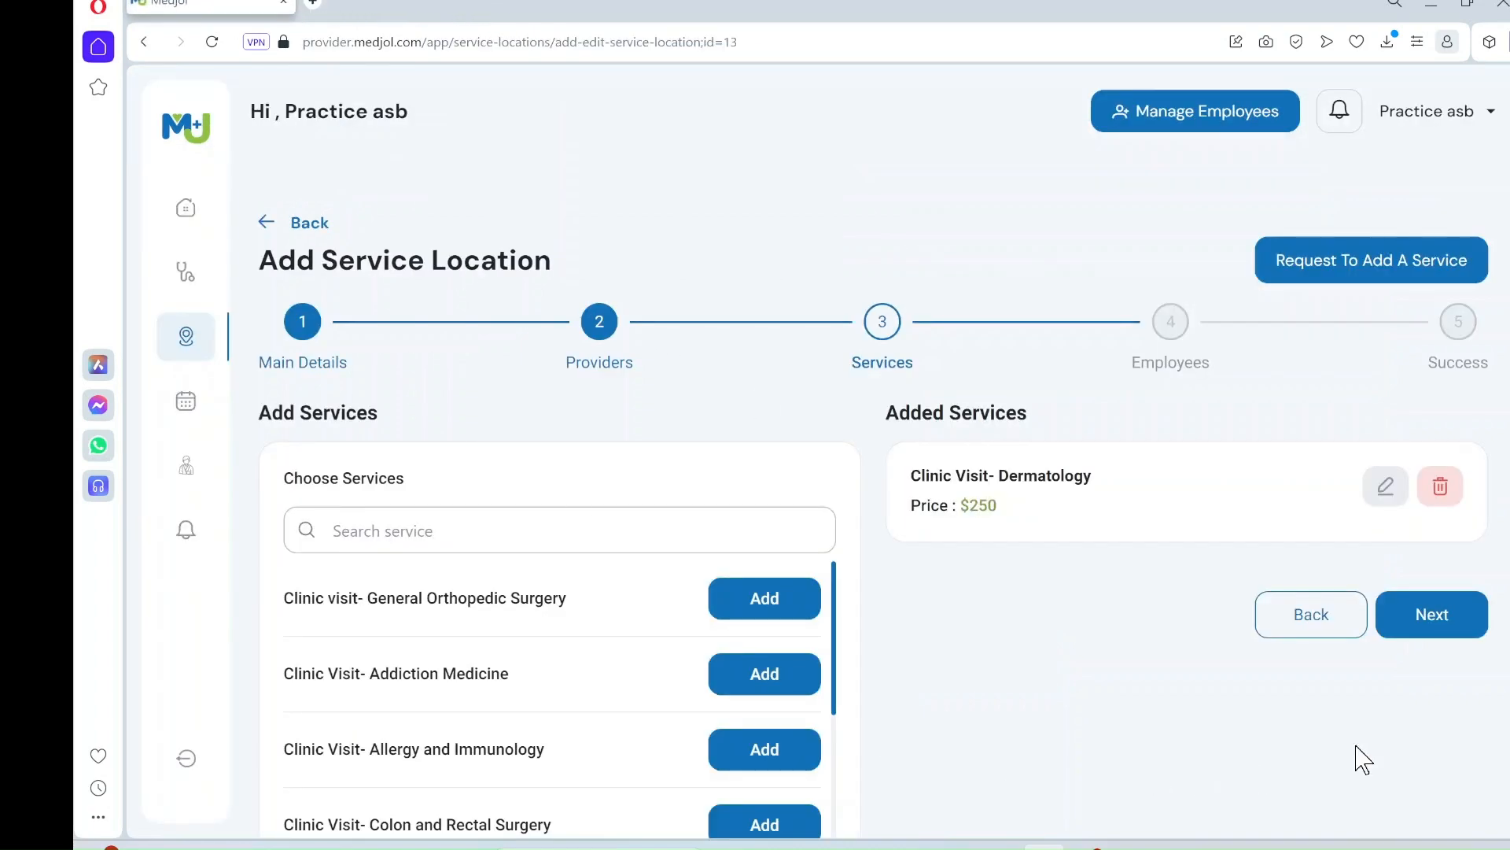
# - Complete the remaining wizard steps to save Clinic derm, then show all service locations
pyautogui.click(1453, 617)
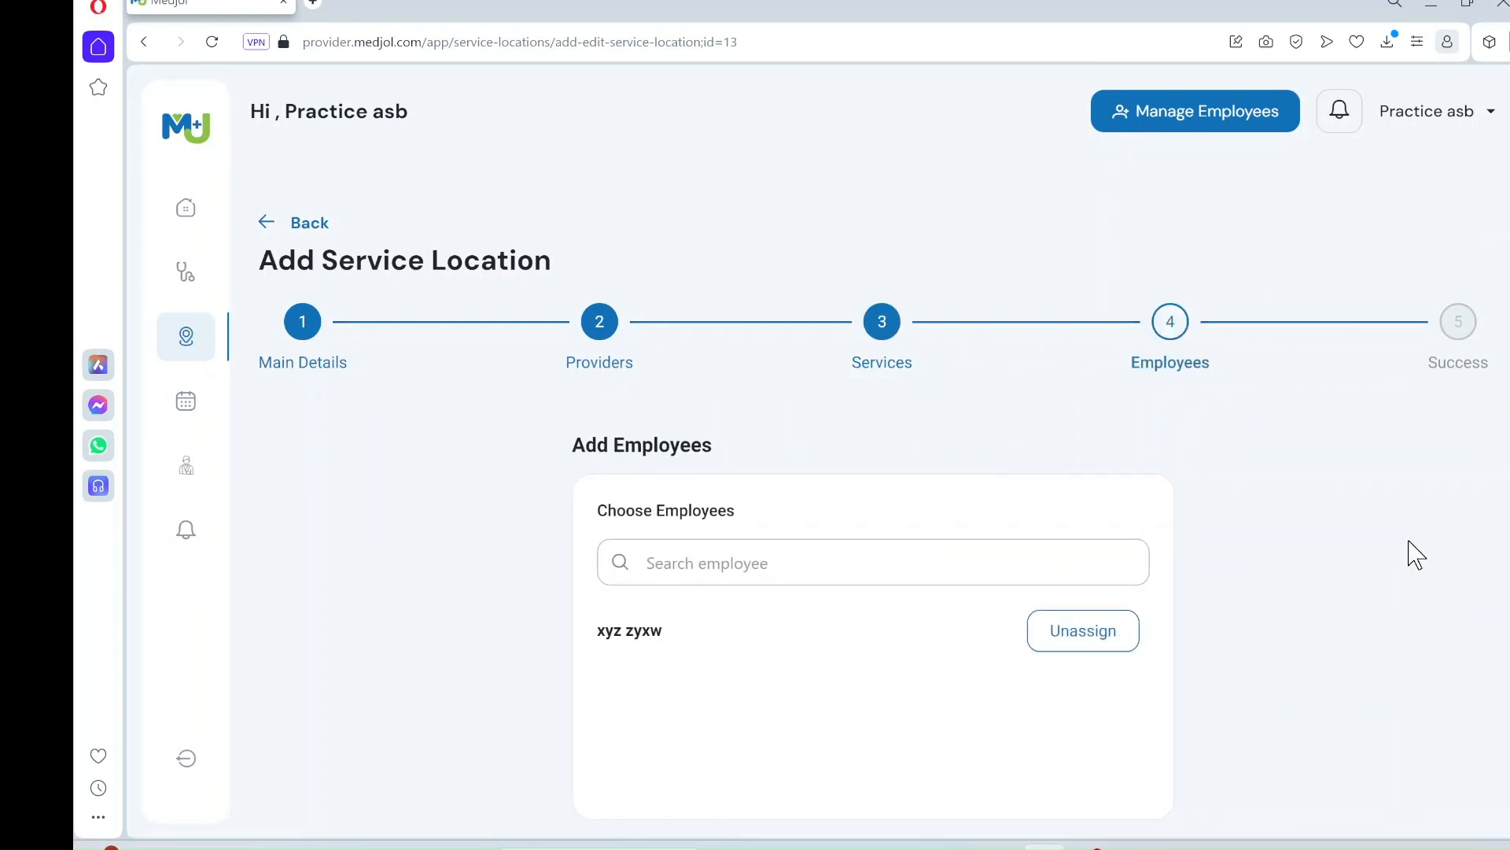
pyautogui.scroll(-2, 1416, 555)
pyautogui.click(1122, 785)
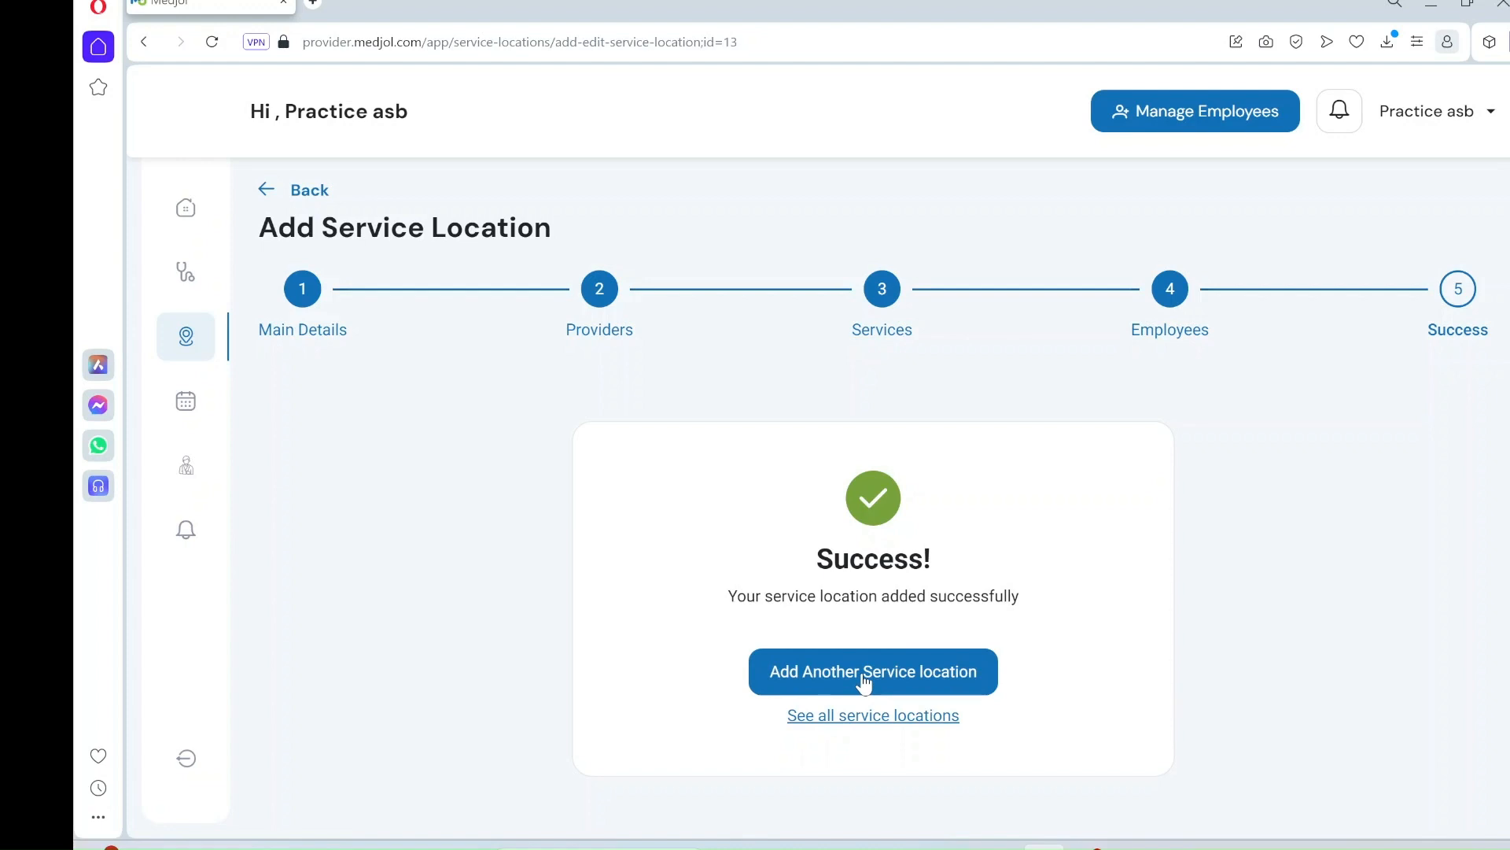
pyautogui.click(885, 718)
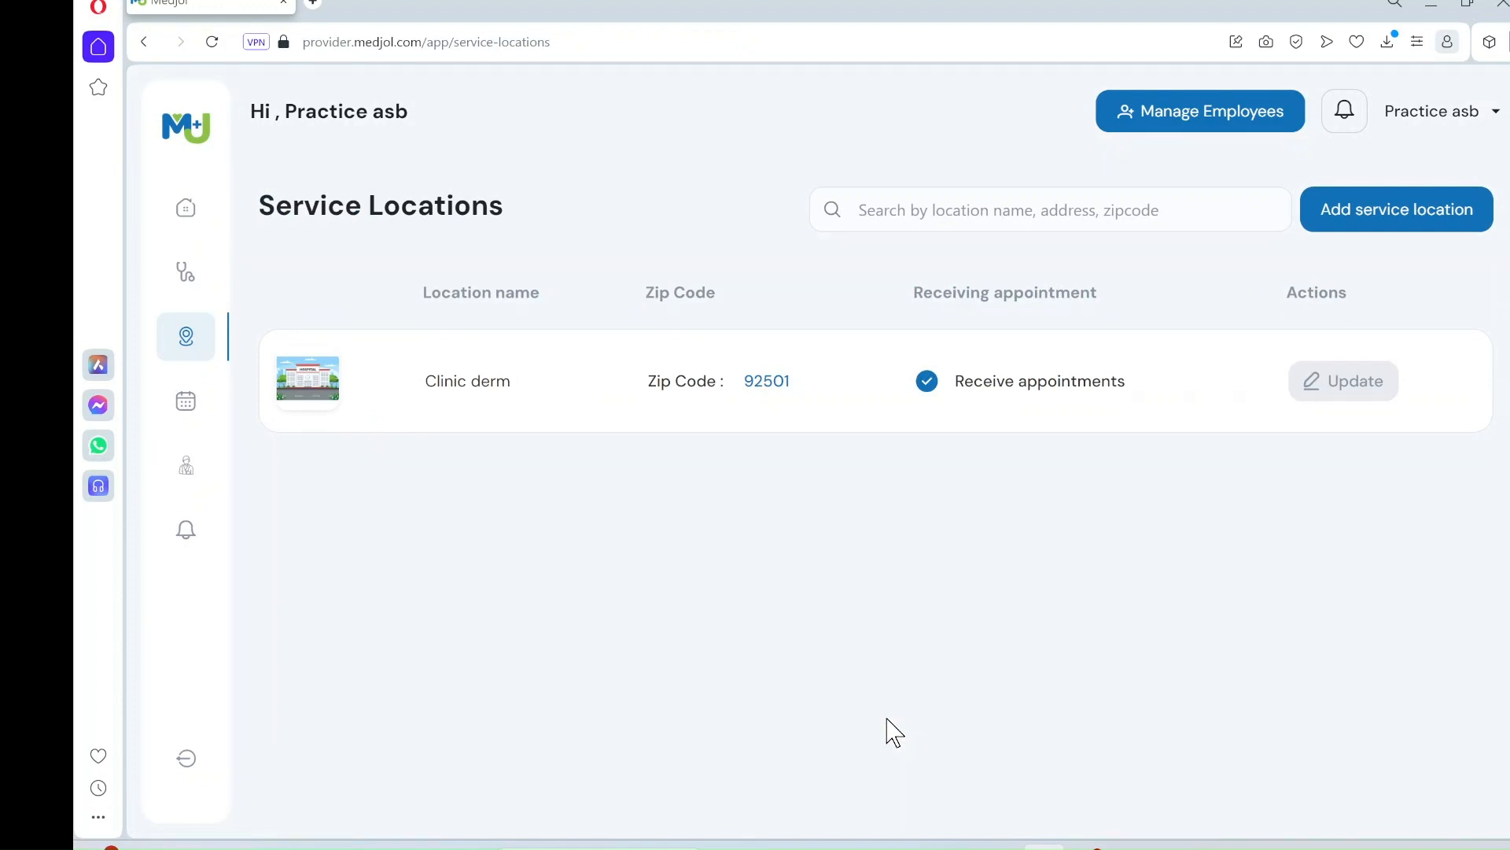
# - Open the Upcoming Appointments page from the sidebar's calendar icon
pyautogui.click(196, 417)
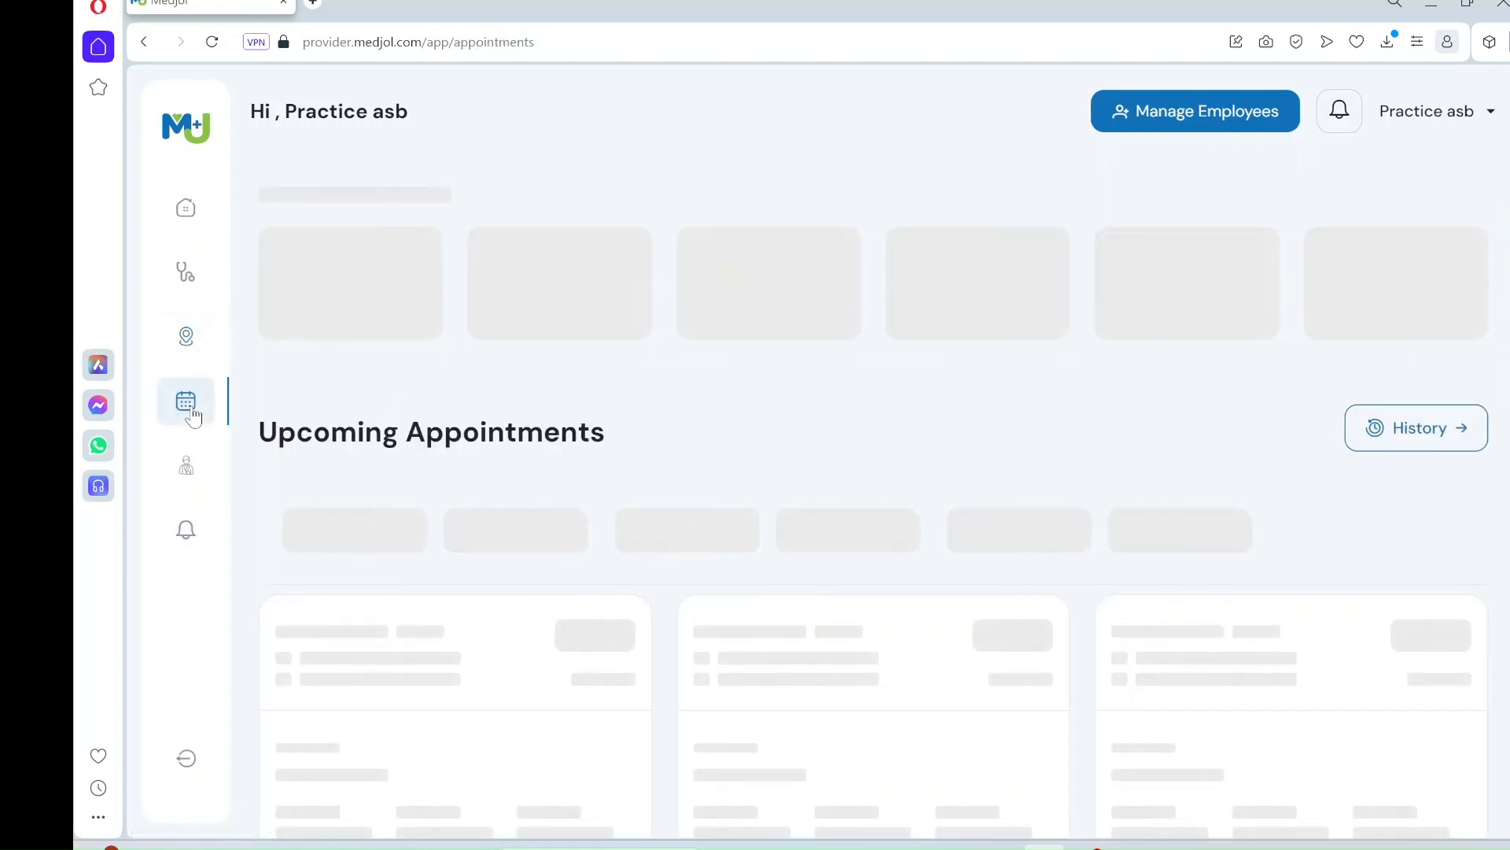